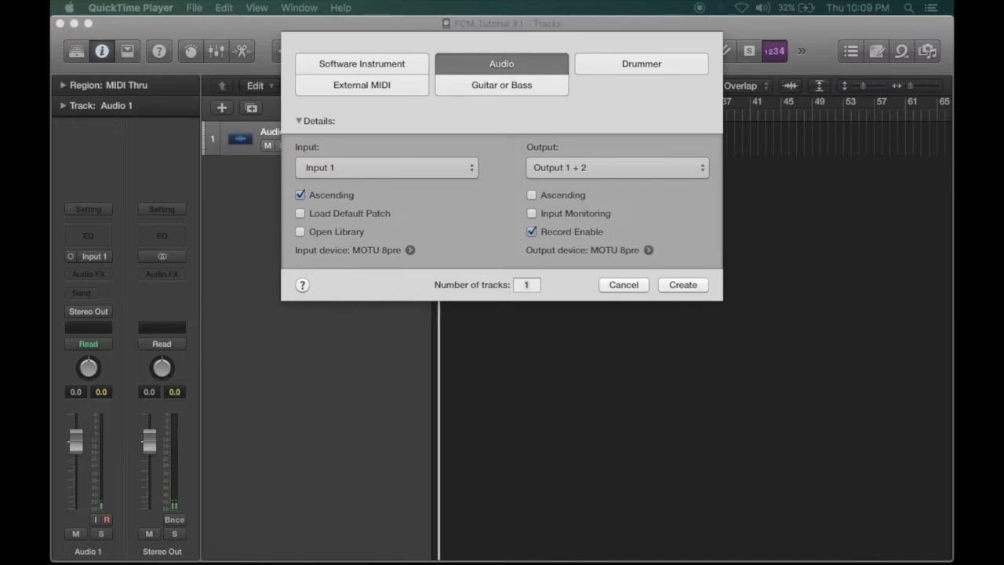
- Return to Logic Pro X and create one new audio track with Input 1 and Output 1 + 2
{"action": "left_click", "coordinate": [828, 21]}
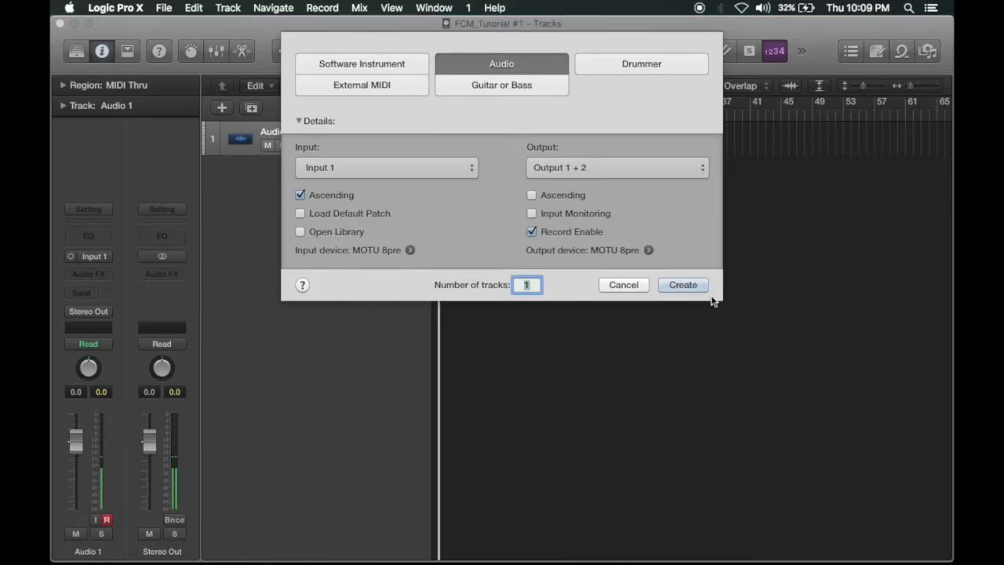
{"action": "left_click", "coordinate": [356, 78]}
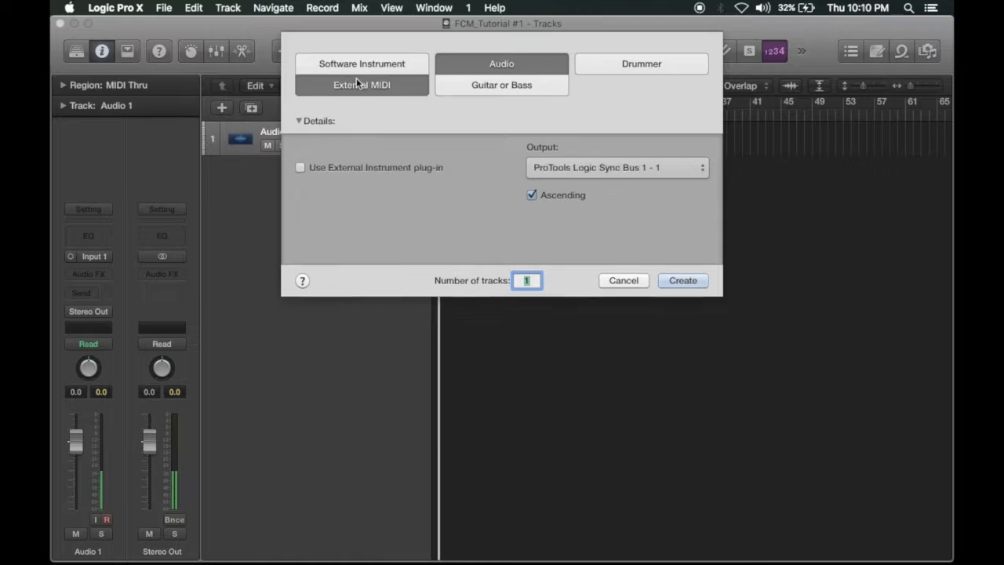
{"action": "left_click", "coordinate": [355, 67]}
{"action": "left_click", "coordinate": [500, 66]}
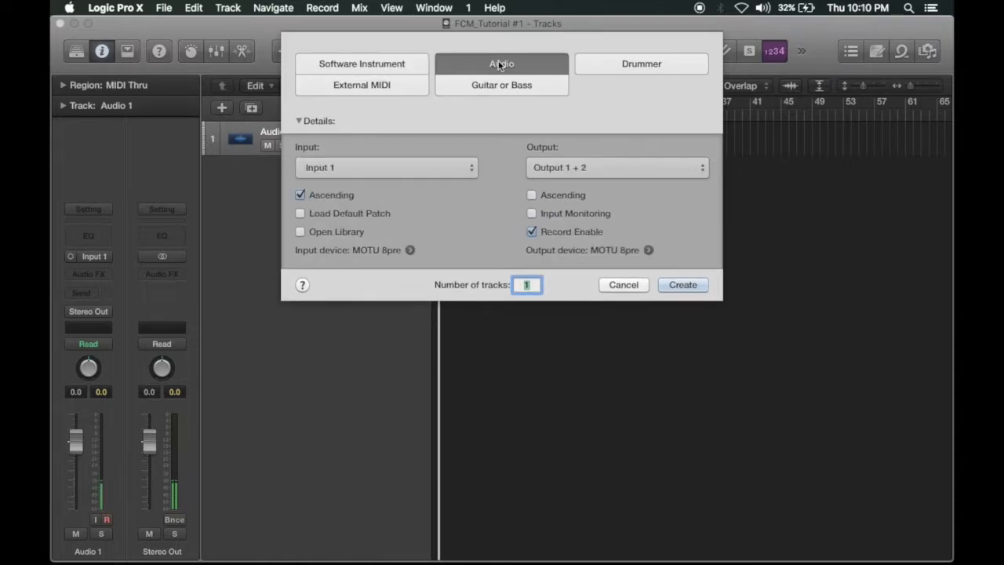
{"action": "left_click", "coordinate": [681, 284]}
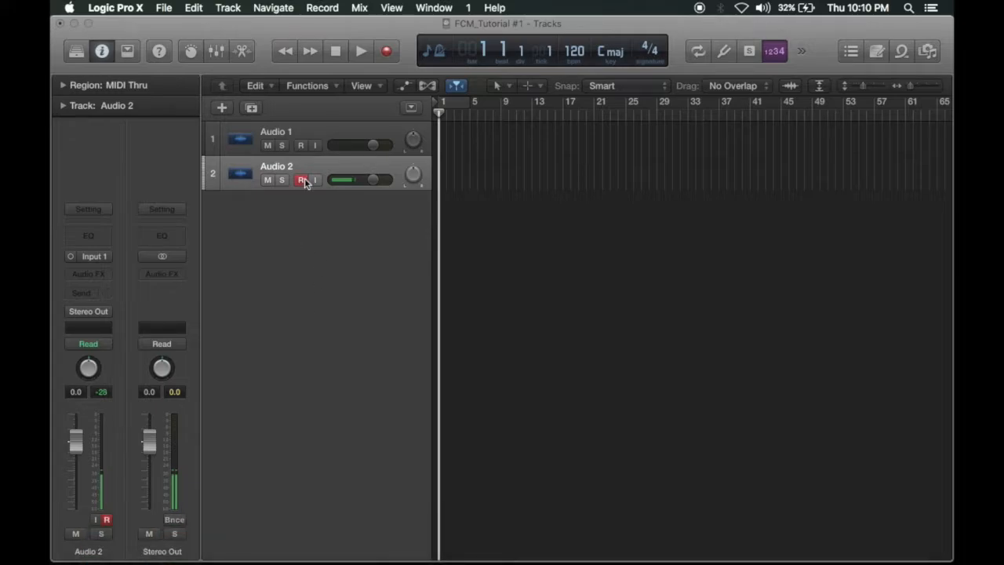
- Switch to Finder and open the BREAKS folder inside the audio productions Samples folder on the external 2TB drive
{"action": "left_click", "coordinate": [100, 541]}
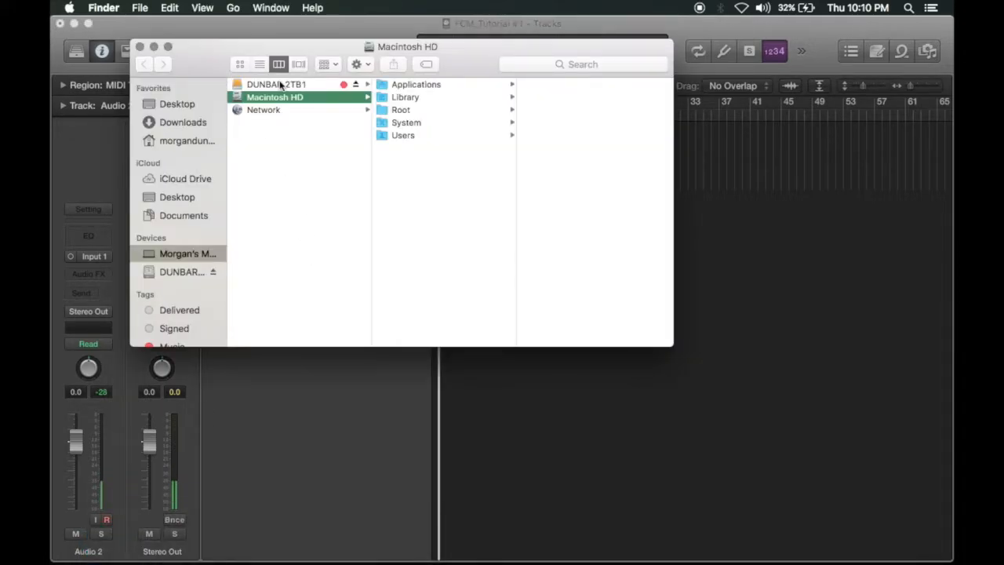
{"action": "left_click", "coordinate": [280, 85]}
{"action": "left_click", "coordinate": [428, 136]}
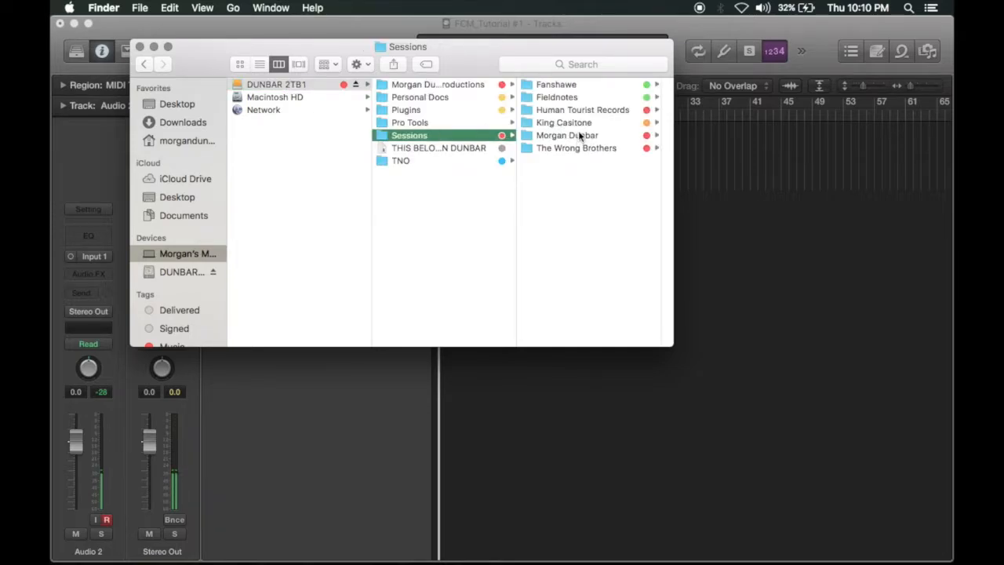
{"action": "left_click", "coordinate": [579, 136]}
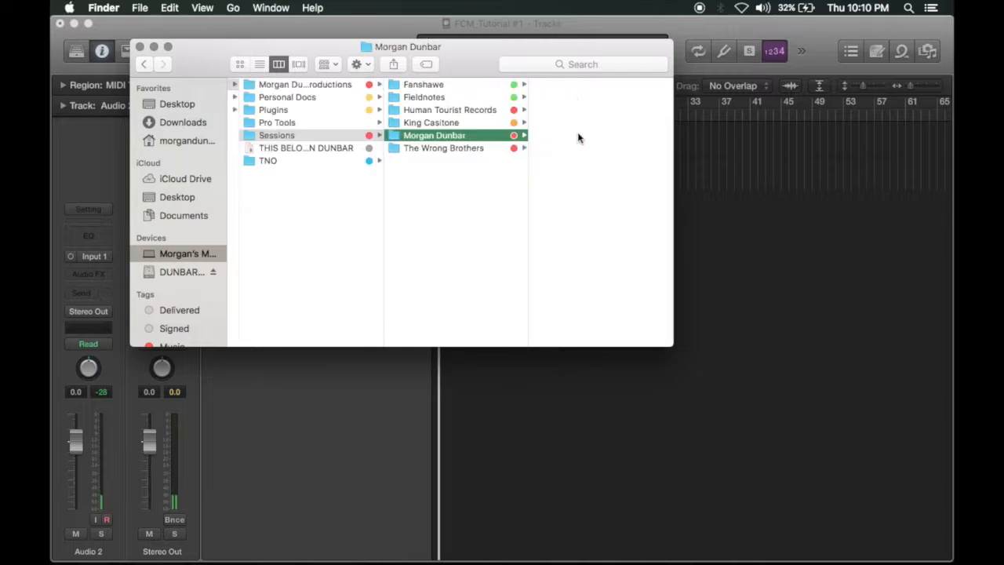
{"action": "left_click", "coordinate": [333, 83]}
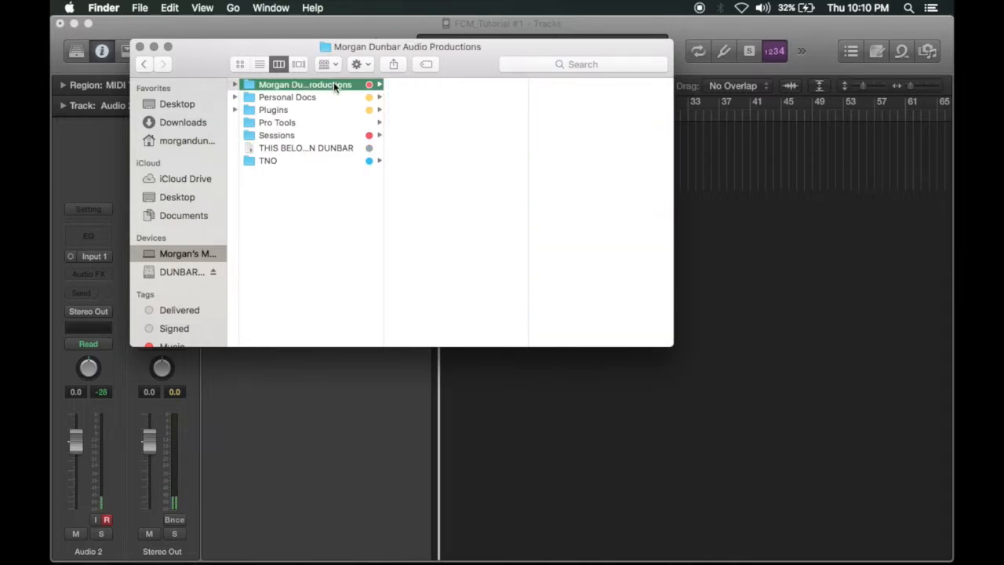
{"action": "left_click", "coordinate": [433, 149]}
{"action": "scroll", "coordinate": [556, 188], "scroll_direction": "down", "scroll_amount": 3}
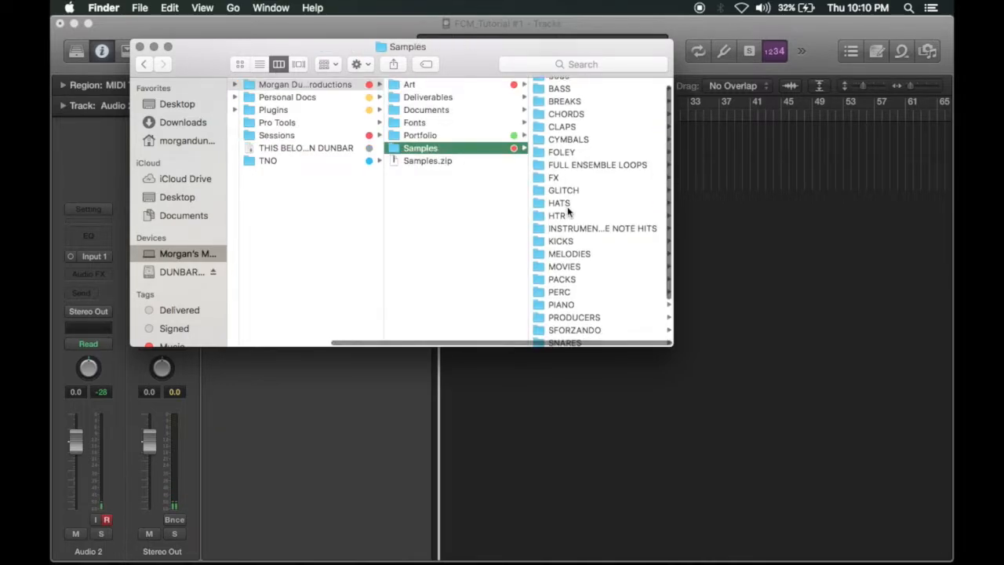
{"action": "scroll", "coordinate": [567, 206], "scroll_direction": "up", "scroll_amount": 3}
{"action": "left_click", "coordinate": [568, 114]}
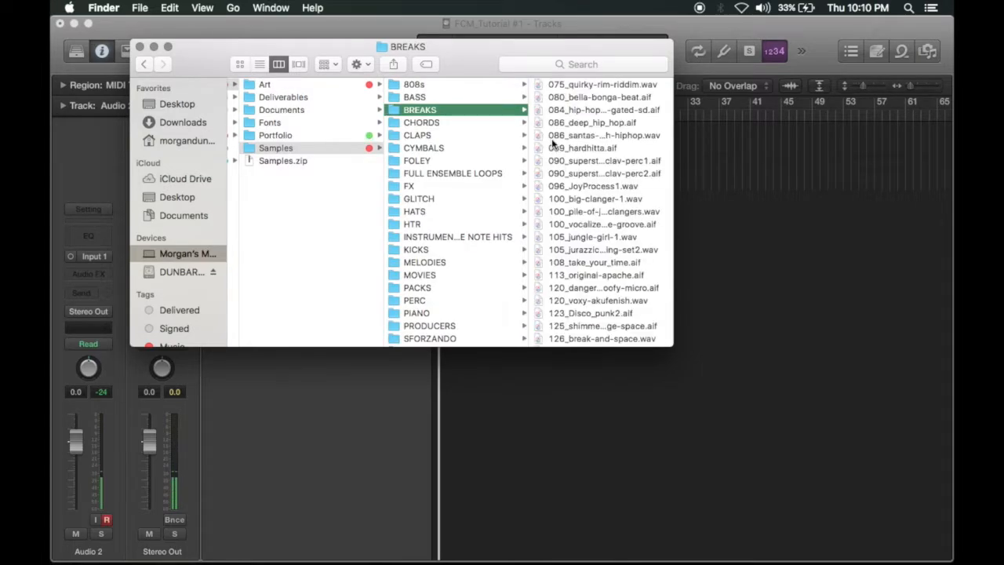
- Open the Chill Drums subfolder and select 014_c__Drum_Beat_90bpm_-_LOFICHILL_Zenhiser.wav, keeping the Logic tracks uncovered
{"action": "scroll", "coordinate": [600, 223], "scroll_direction": "down", "scroll_amount": 10}
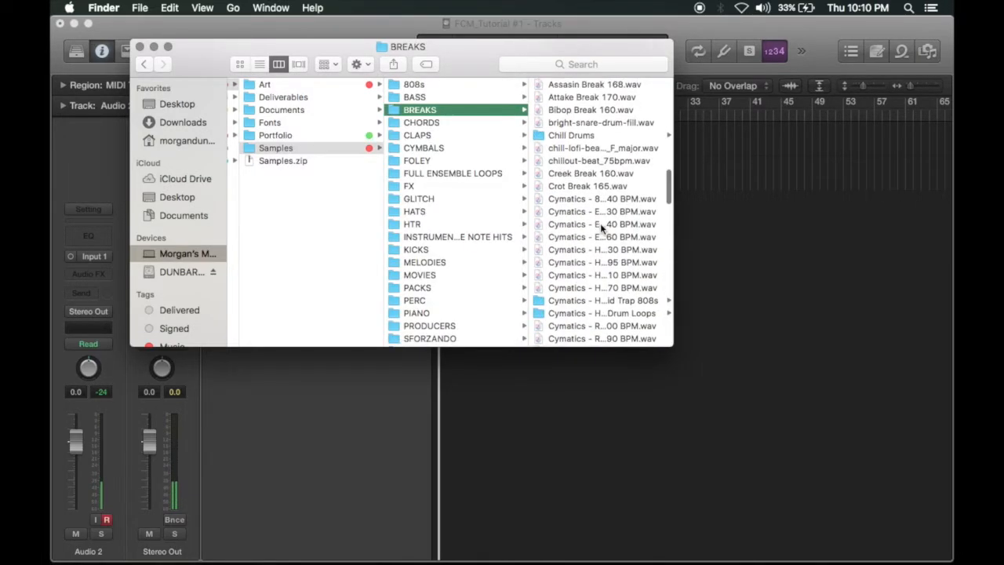
{"action": "left_click", "coordinate": [593, 112]}
{"action": "left_click_drag", "start_coordinate": [459, 47], "coordinate": [459, 188]}
{"action": "left_click", "coordinate": [607, 228]}
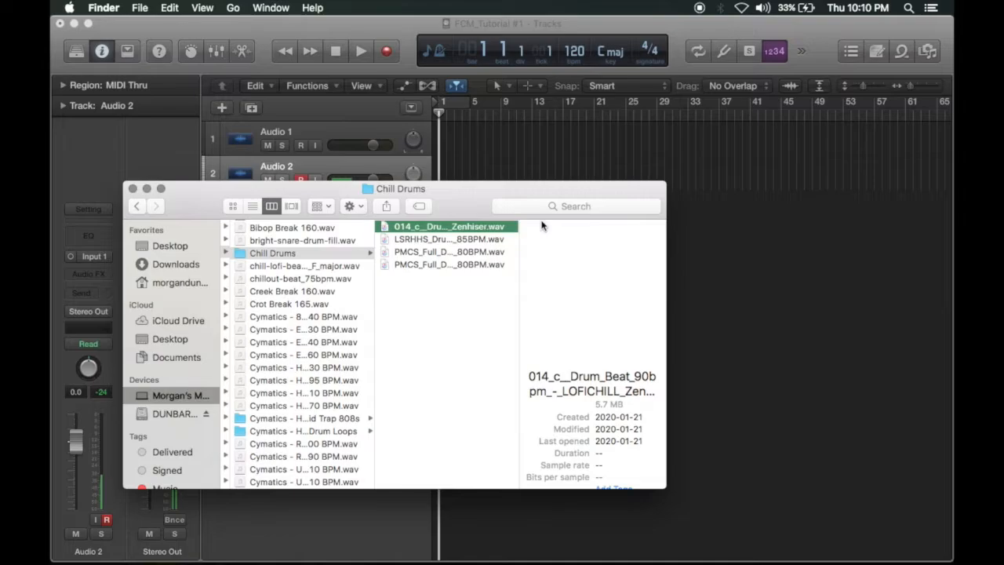
- Preview the selected 90bpm Zenhiser drum beat and compare it with LSRHHS_Drum_Loop_14_85BPM.wav
{"action": "key", "text": "space"}
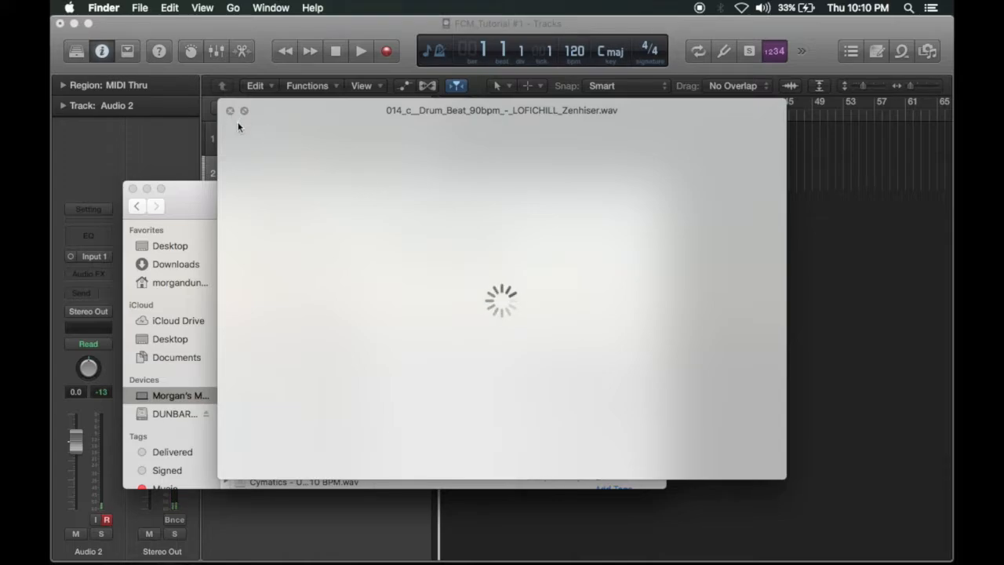
{"action": "key", "text": "Down"}
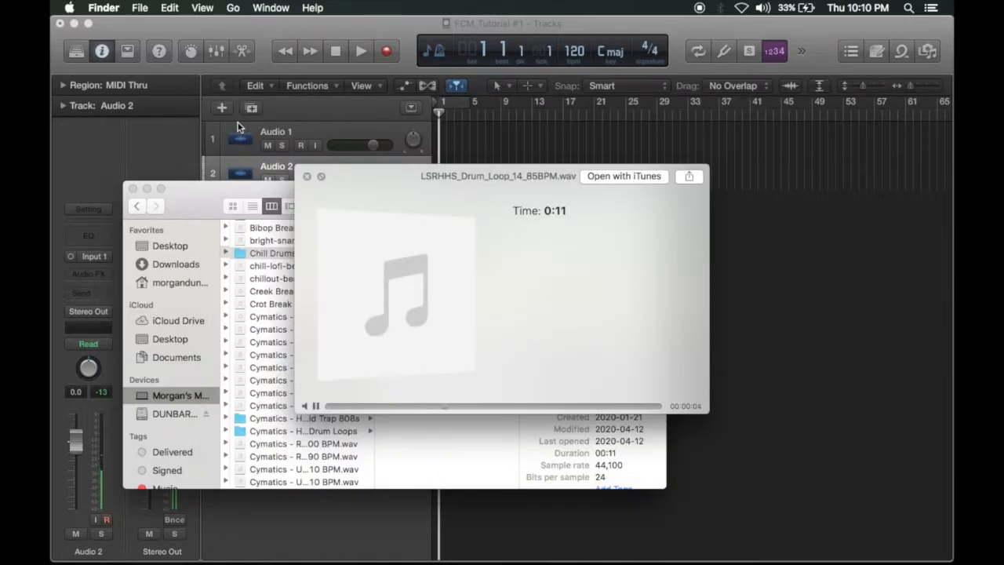
{"action": "key", "text": "Up"}
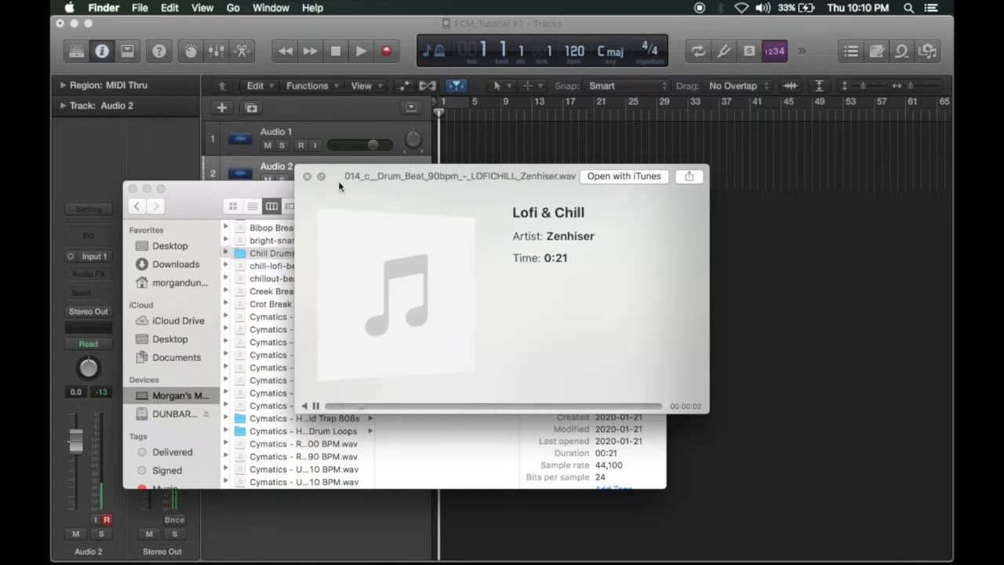
- Import the 90bpm Zenhiser drum beat onto the Audio 1 track and align its region with the start of bar 1
{"action": "left_click_drag", "start_coordinate": [338, 177], "coordinate": [576, 281]}
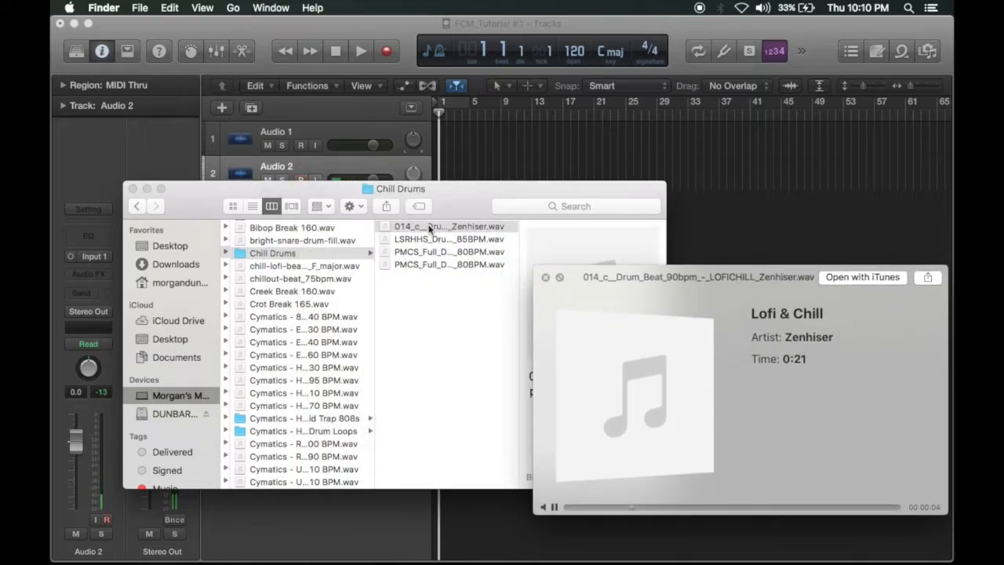
{"action": "left_click_drag", "start_coordinate": [428, 227], "coordinate": [463, 137]}
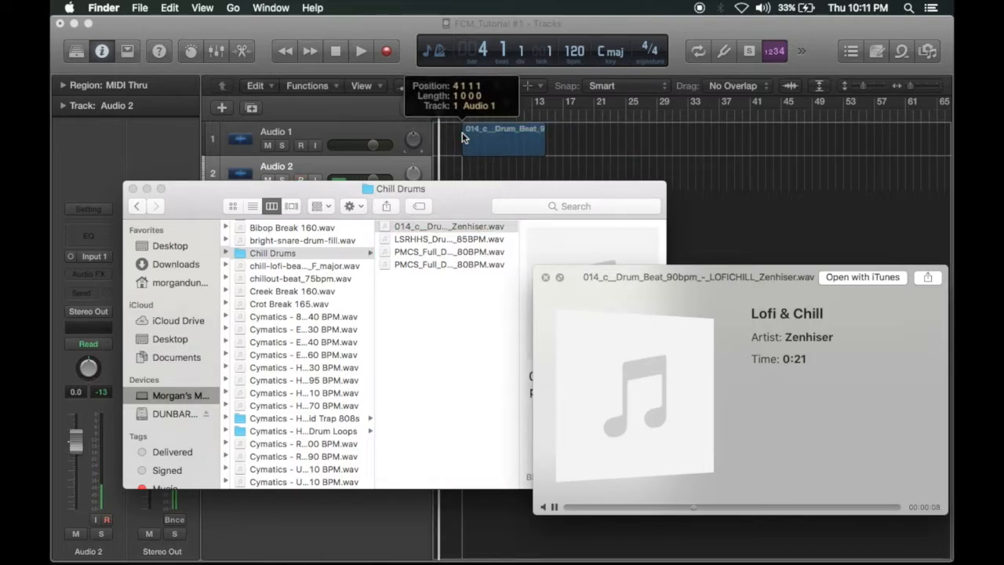
{"action": "left_click", "coordinate": [723, 213]}
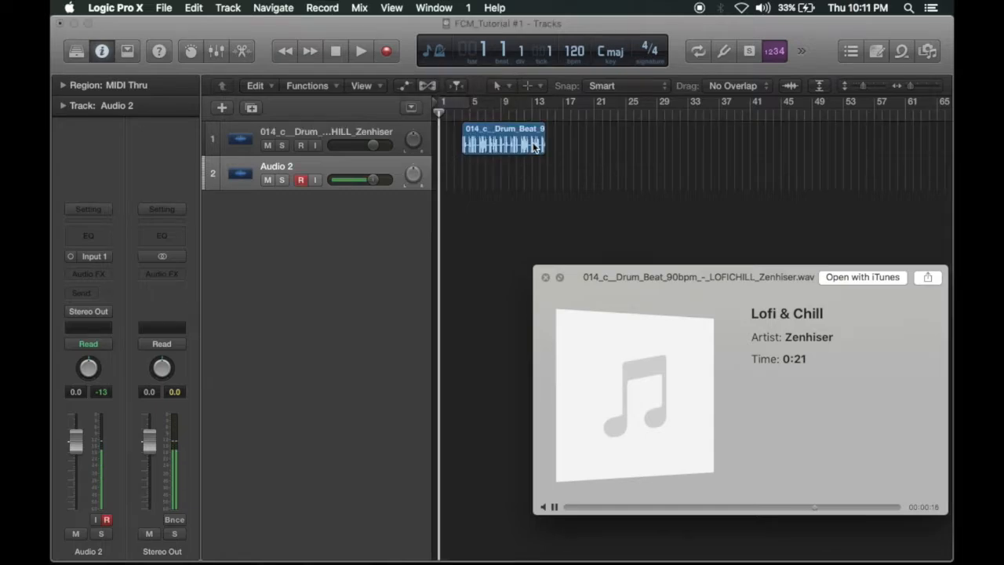
{"action": "left_click", "coordinate": [545, 277]}
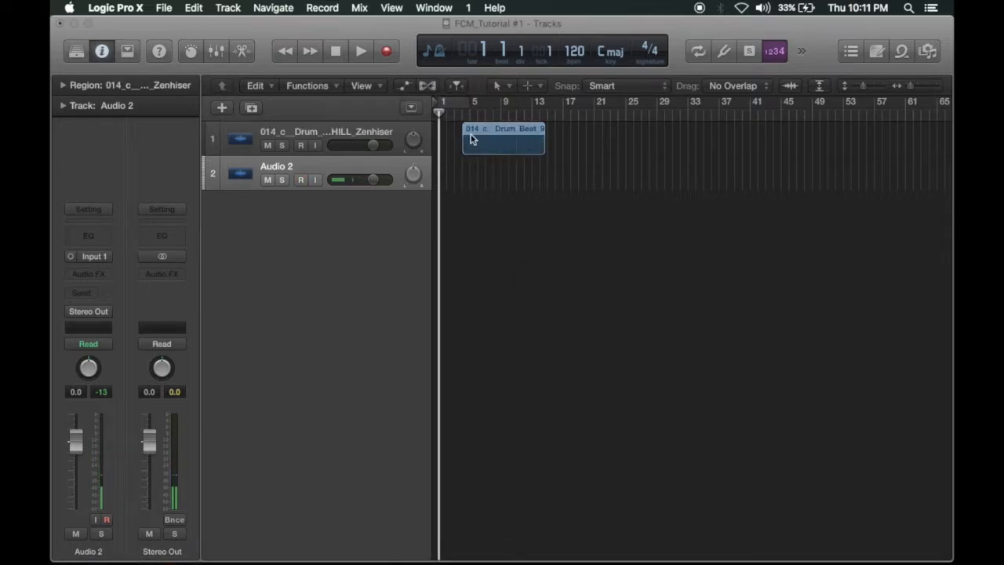
{"action": "left_click_drag", "start_coordinate": [504, 139], "coordinate": [482, 140]}
- Switch back to Finder, open the MELODIES folder in Samples, and close the file preview
{"action": "mouse_move", "coordinate": [128, 557]}
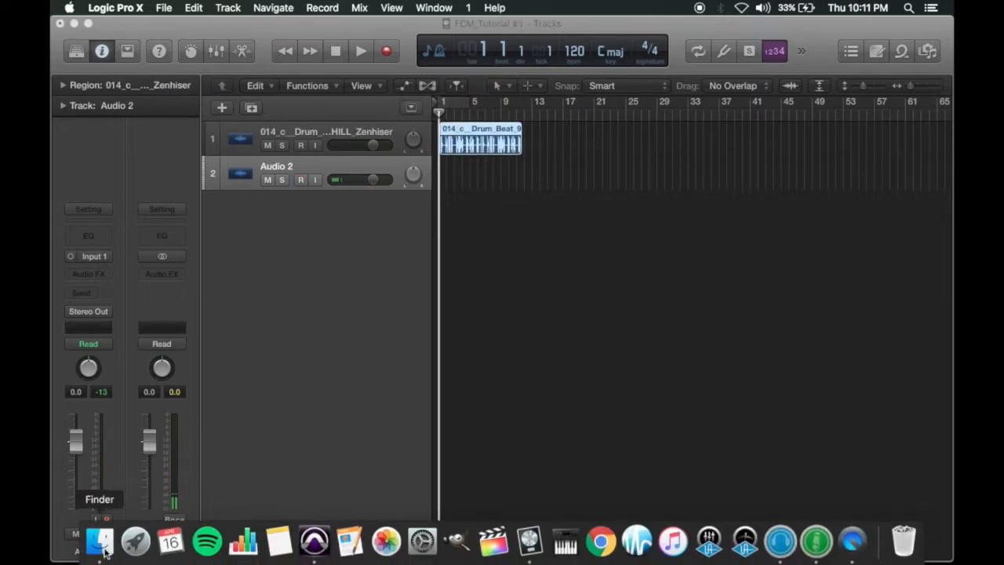
{"action": "left_click", "coordinate": [100, 541]}
{"action": "scroll", "coordinate": [277, 241], "scroll_direction": "up", "scroll_amount": 5}
{"action": "scroll", "coordinate": [279, 245], "scroll_direction": "up", "scroll_amount": 3}
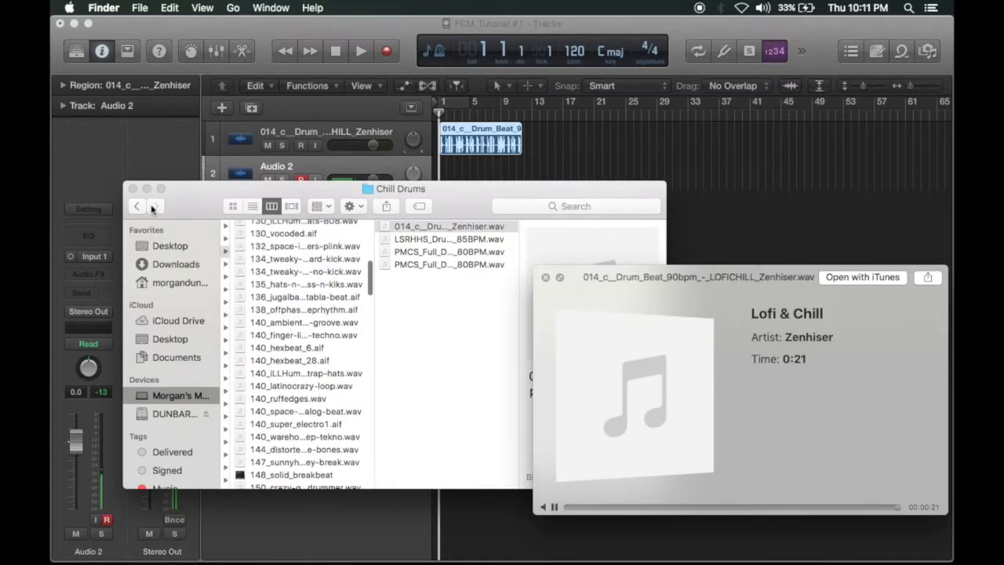
{"action": "left_click", "coordinate": [138, 207]}
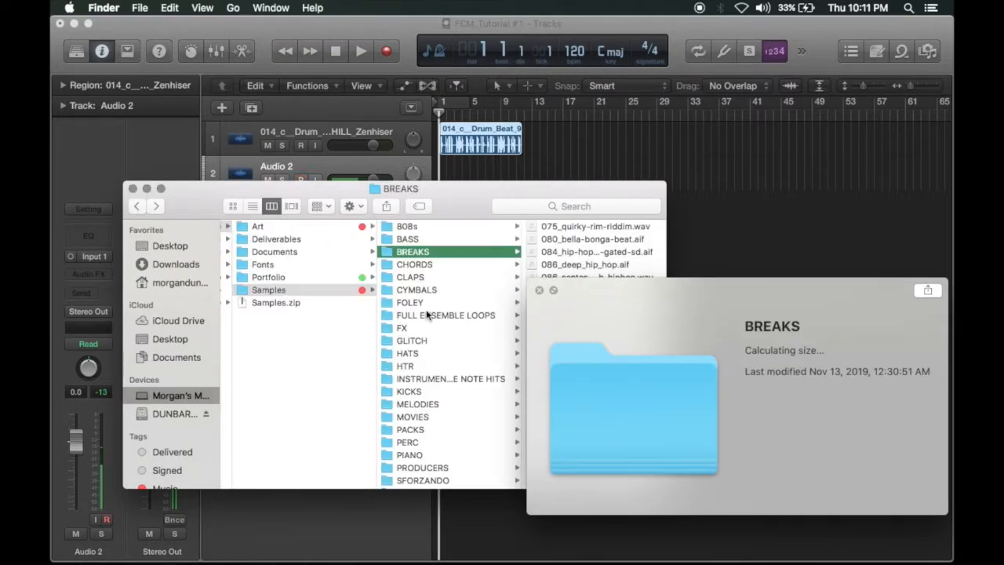
{"action": "scroll", "coordinate": [442, 365], "scroll_direction": "down", "scroll_amount": 1}
{"action": "left_click", "coordinate": [436, 398]}
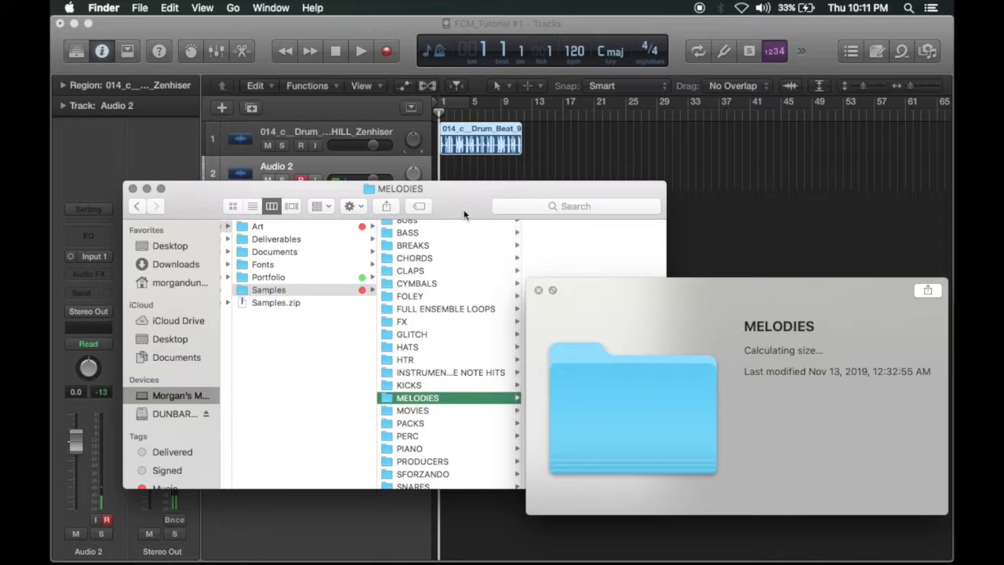
{"action": "left_click_drag", "start_coordinate": [457, 198], "coordinate": [436, 197]}
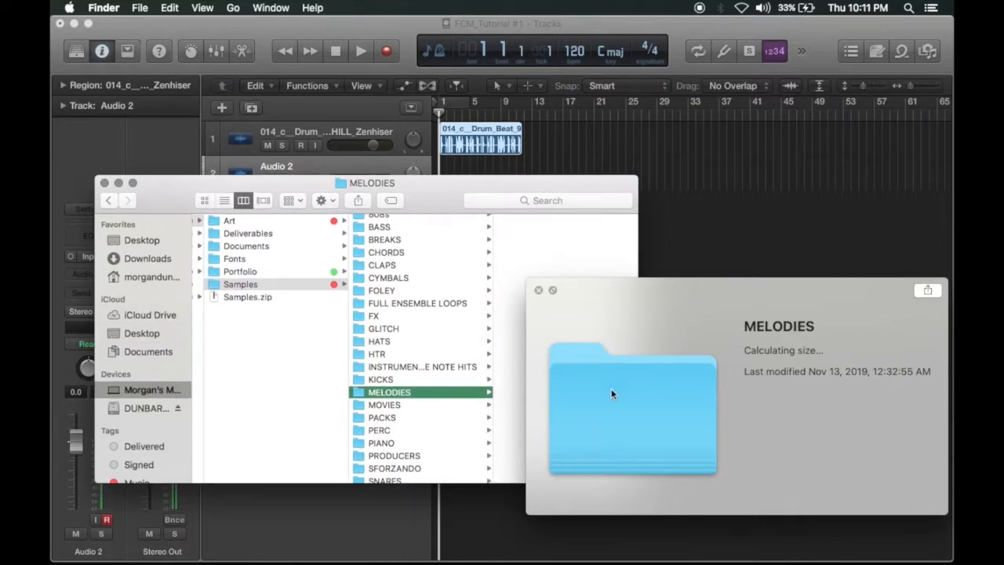
{"action": "left_click", "coordinate": [538, 290]}
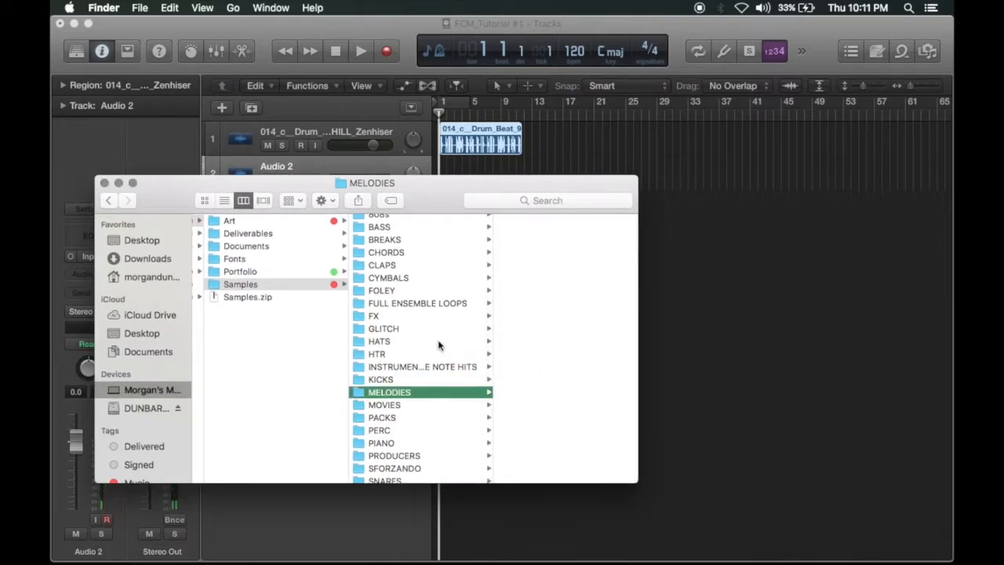
{"action": "left_click_drag", "start_coordinate": [424, 185], "coordinate": [417, 181]}
- Audition the looperman loops ending in nth-loop, banger and rhodes in the MELODIES folder
{"action": "scroll", "coordinate": [557, 323], "scroll_direction": "down", "scroll_amount": 5}
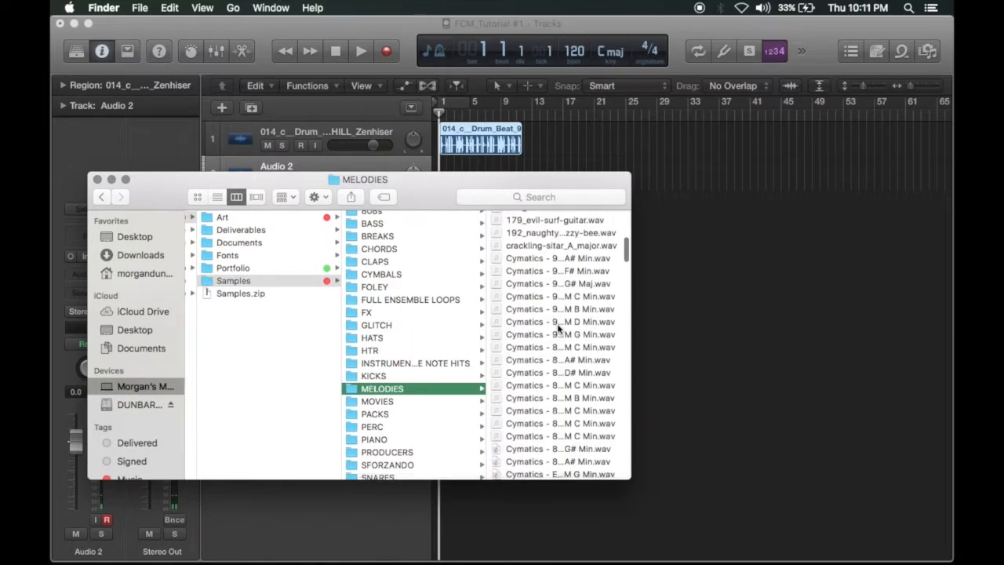
{"action": "scroll", "coordinate": [557, 323], "scroll_direction": "down", "scroll_amount": 15}
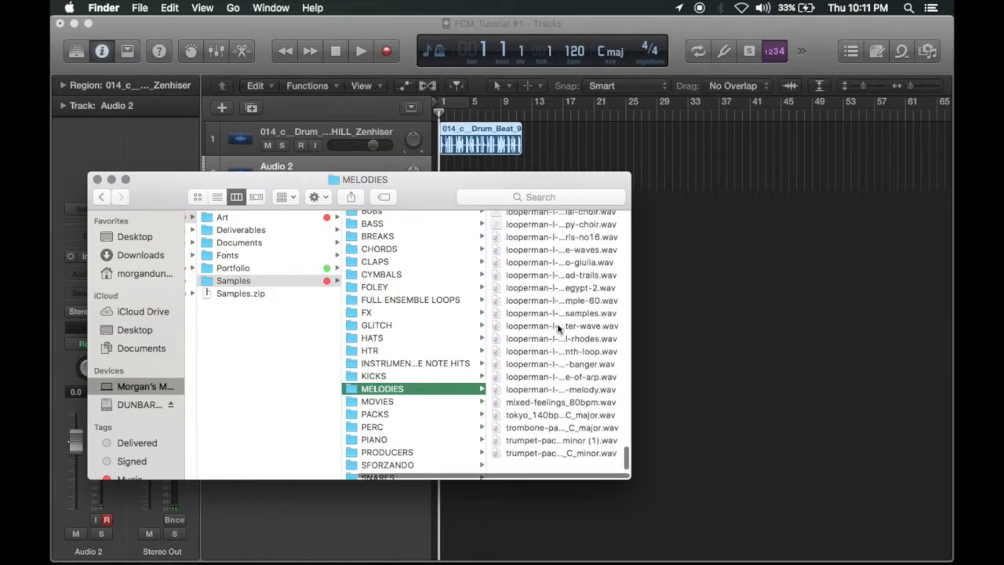
{"action": "left_click", "coordinate": [552, 369]}
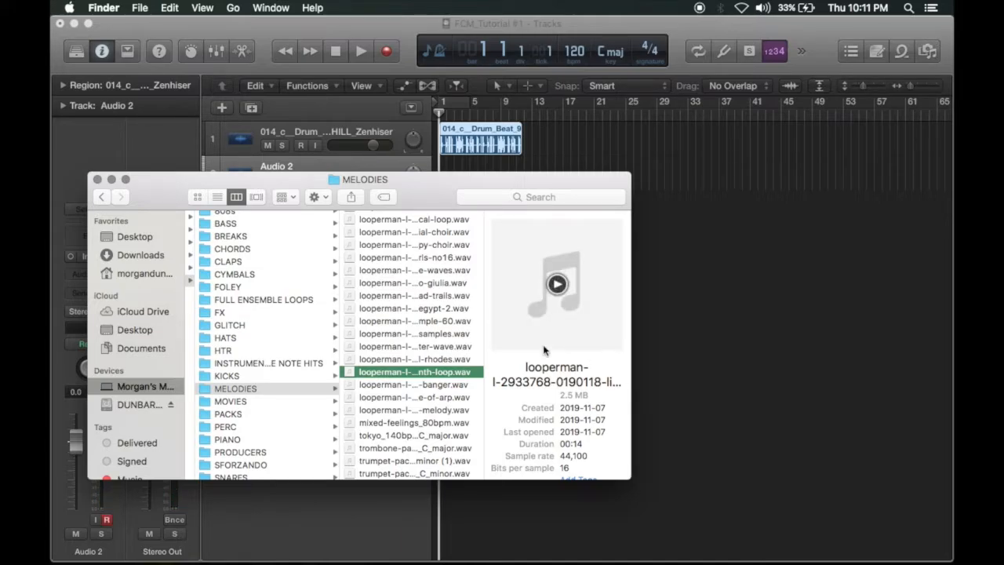
{"action": "left_click", "coordinate": [557, 283]}
{"action": "key", "text": "Down"}
{"action": "left_click", "coordinate": [557, 283]}
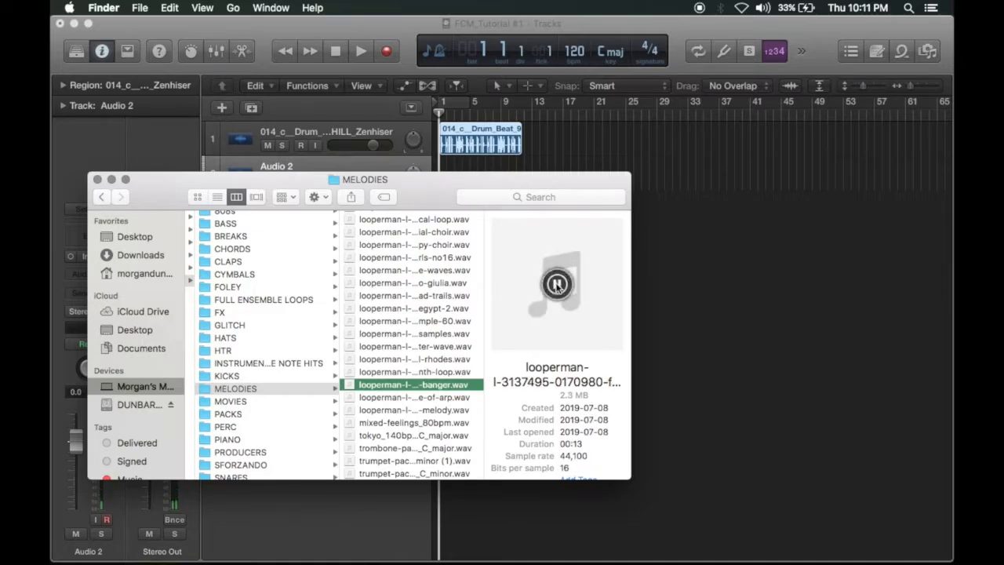
{"action": "key", "text": "Up"}
{"action": "key", "text": "Up"}
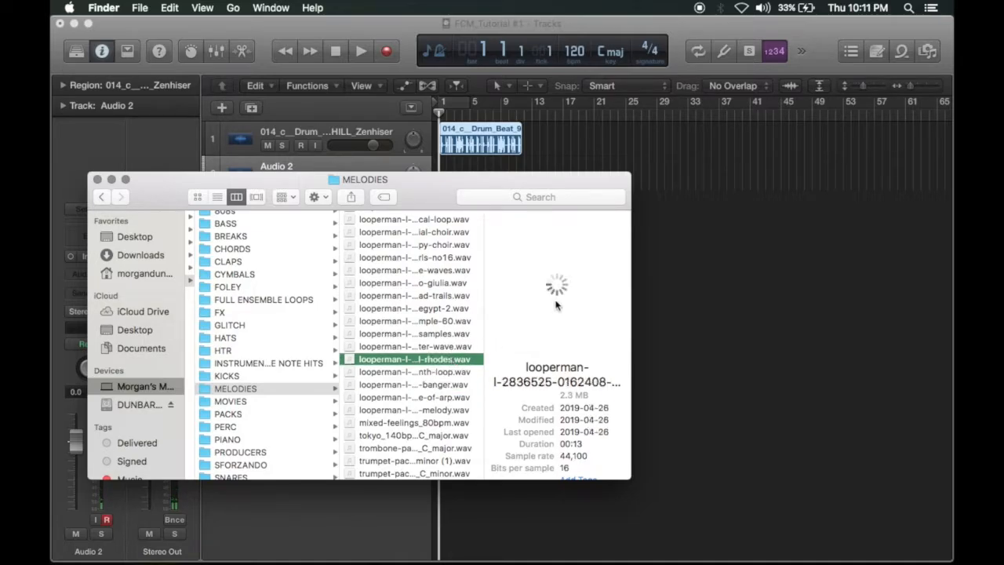
{"action": "left_click", "coordinate": [556, 283]}
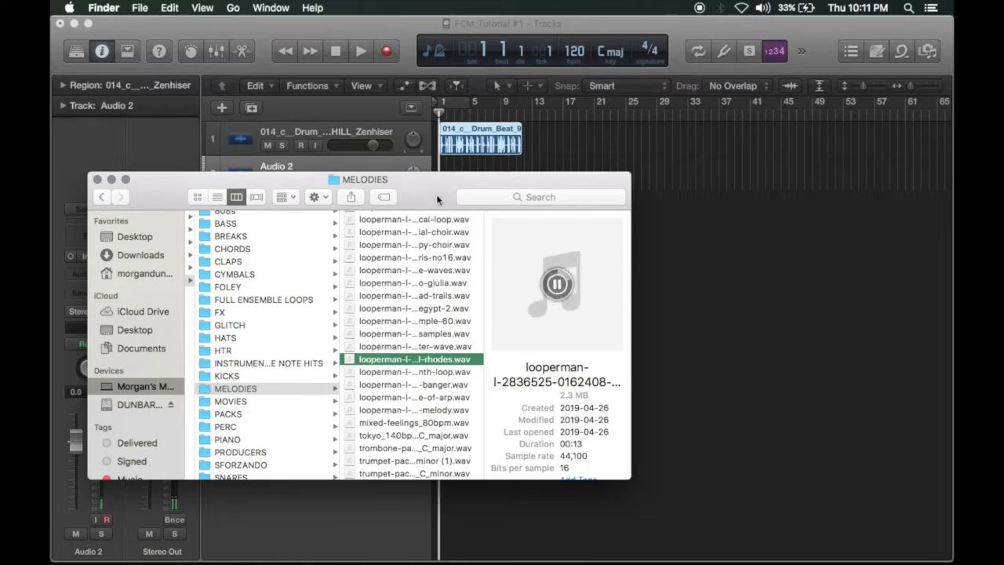
- Import the looperman chill-rhodes loop onto the Audio 2 track and align its region with the start of bar 1
{"action": "left_click_drag", "start_coordinate": [436, 196], "coordinate": [440, 327]}
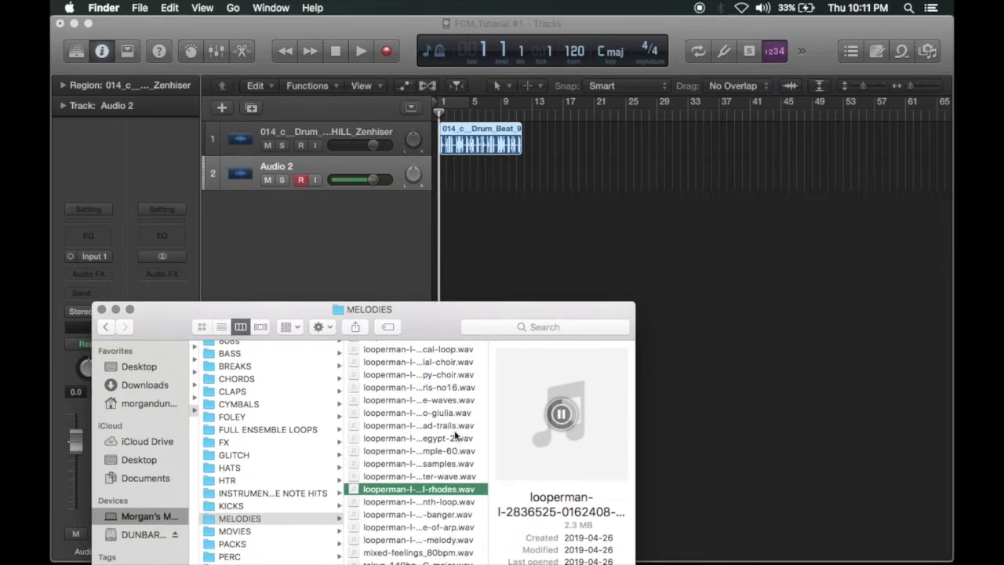
{"action": "left_click_drag", "start_coordinate": [437, 494], "coordinate": [448, 182]}
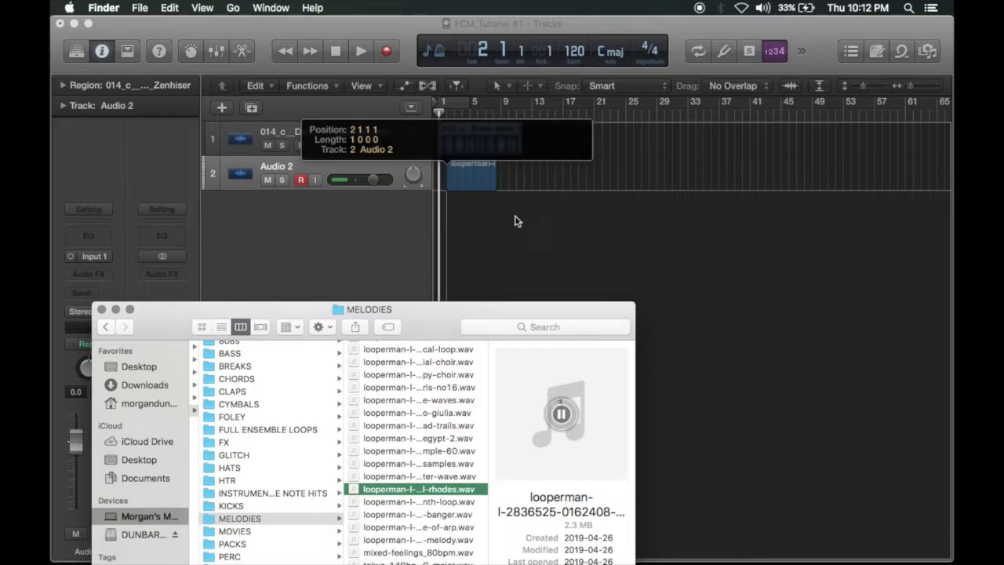
{"action": "left_click_drag", "start_coordinate": [514, 221], "coordinate": [514, 221]}
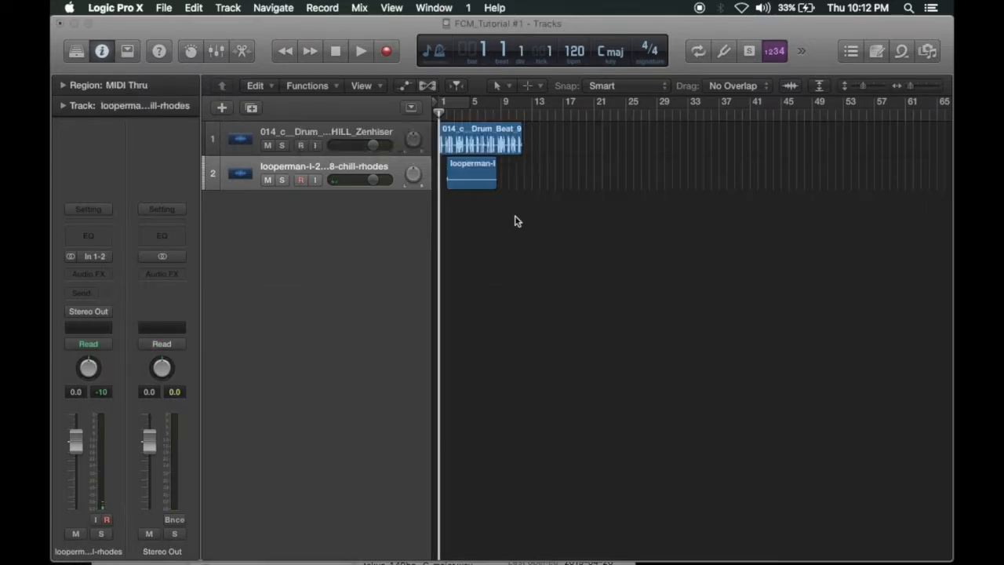
{"action": "left_click_drag", "start_coordinate": [479, 178], "coordinate": [461, 180]}
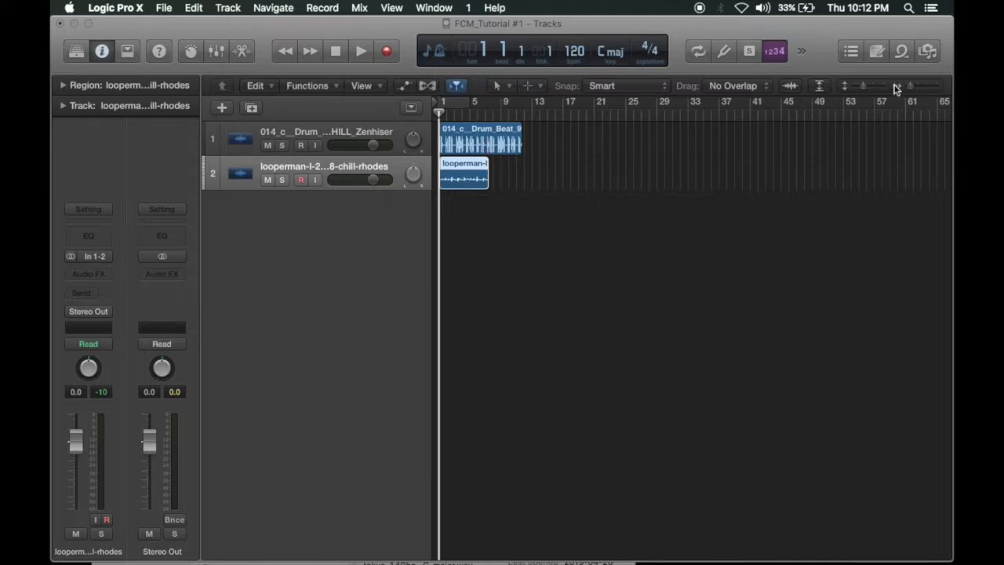
- Lower the project tempo to 101 bpm and enable Flex with Slicing (Auto) on the drum track
{"action": "left_click_drag", "start_coordinate": [911, 90], "coordinate": [914, 90]}
{"action": "left_click_drag", "start_coordinate": [589, 55], "coordinate": [589, 79]}
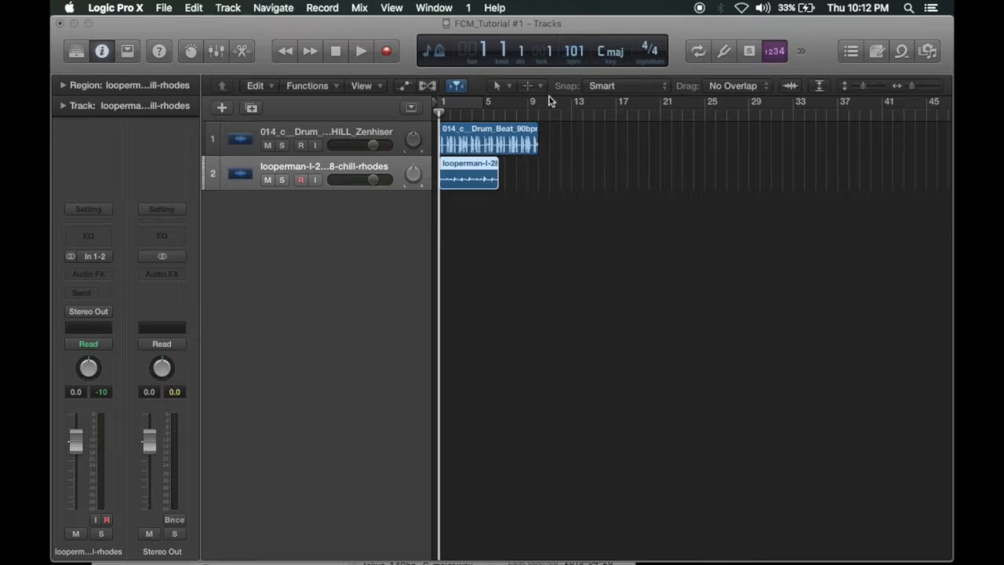
{"action": "left_click", "coordinate": [284, 137]}
{"action": "left_click", "coordinate": [427, 87]}
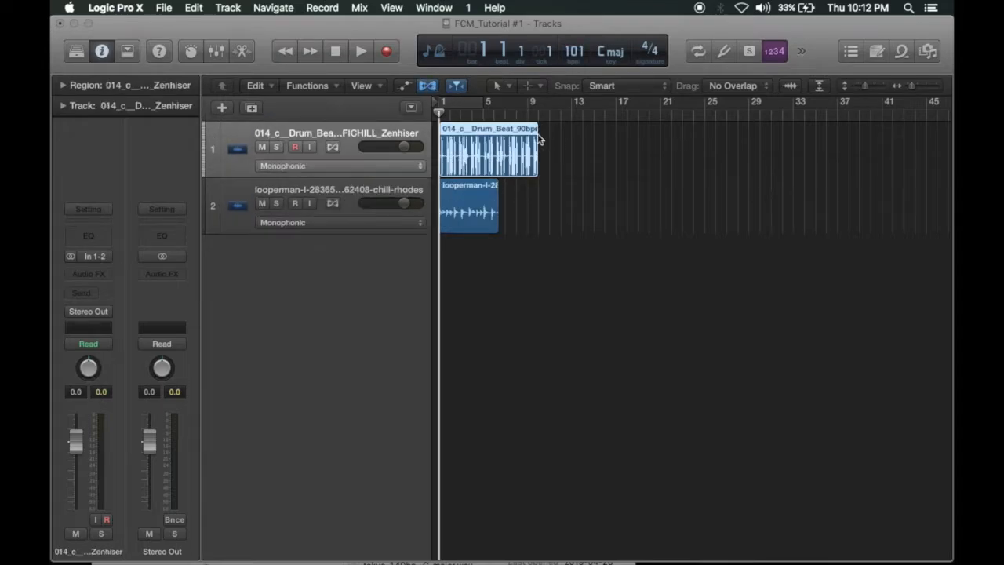
{"action": "left_click", "coordinate": [333, 147]}
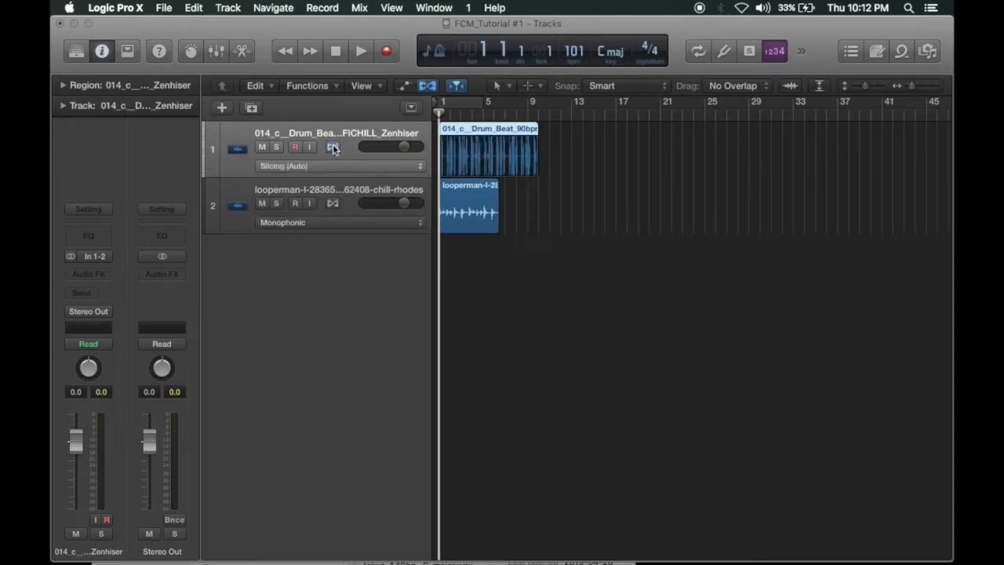
- Stretch the drum region to exactly 8 bars and set the cycle range to the same 8 bars from bar 1
{"action": "left_click_drag", "start_coordinate": [533, 134], "coordinate": [527, 133]}
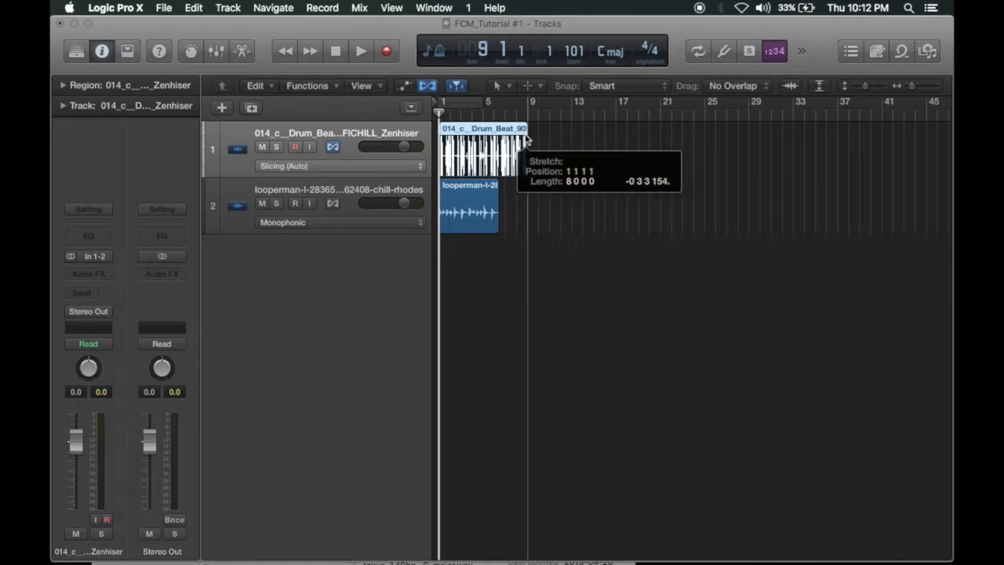
{"action": "left_click", "coordinate": [480, 106]}
{"action": "left_click_drag", "start_coordinate": [480, 108], "coordinate": [527, 109]}
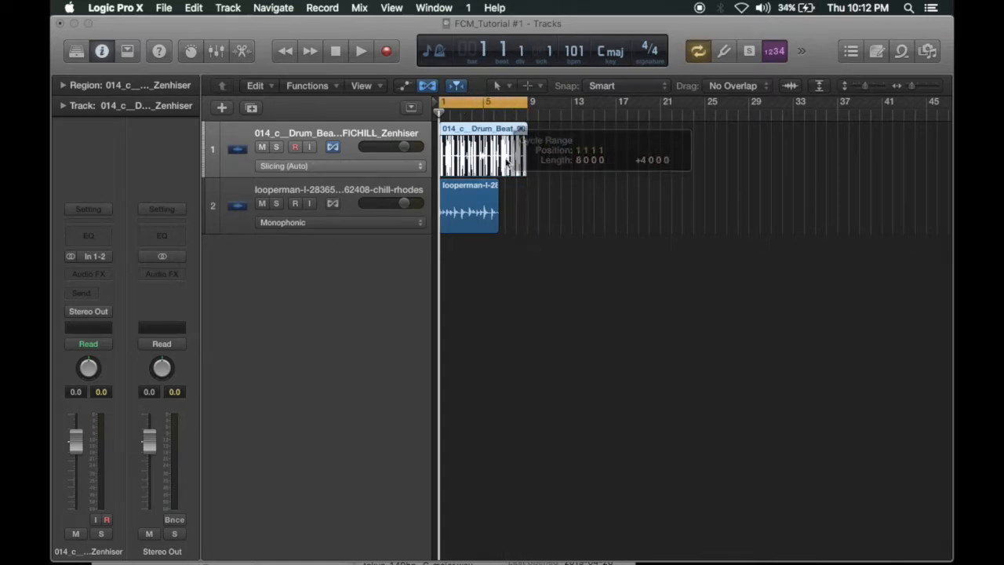
- Enable Flex with Polyphonic (Auto) on the chill-rhodes track and stretch its region to the end of the 8-bar cycle
{"action": "left_click", "coordinate": [367, 194]}
{"action": "left_click", "coordinate": [332, 204]}
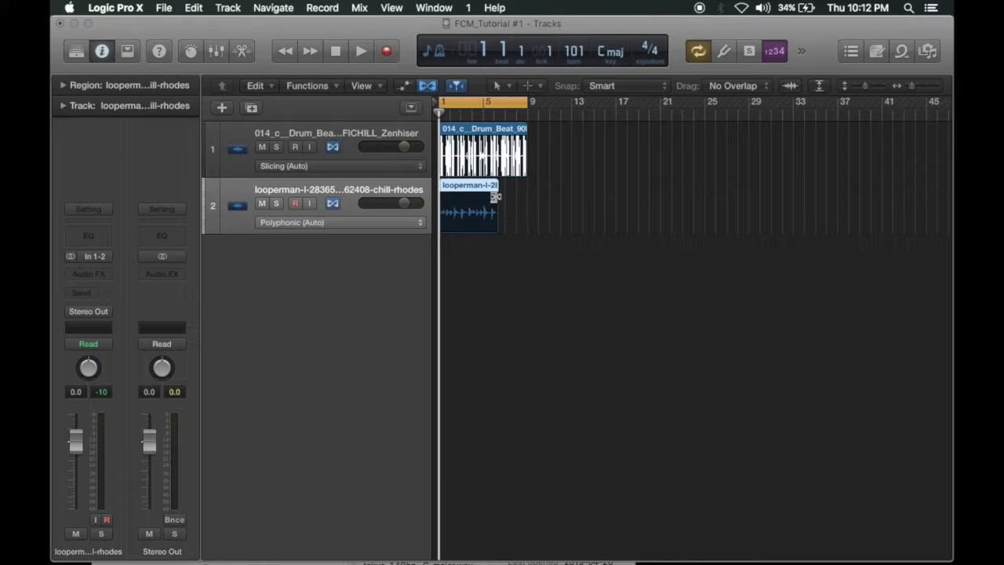
{"action": "left_click_drag", "start_coordinate": [495, 197], "coordinate": [527, 198]}
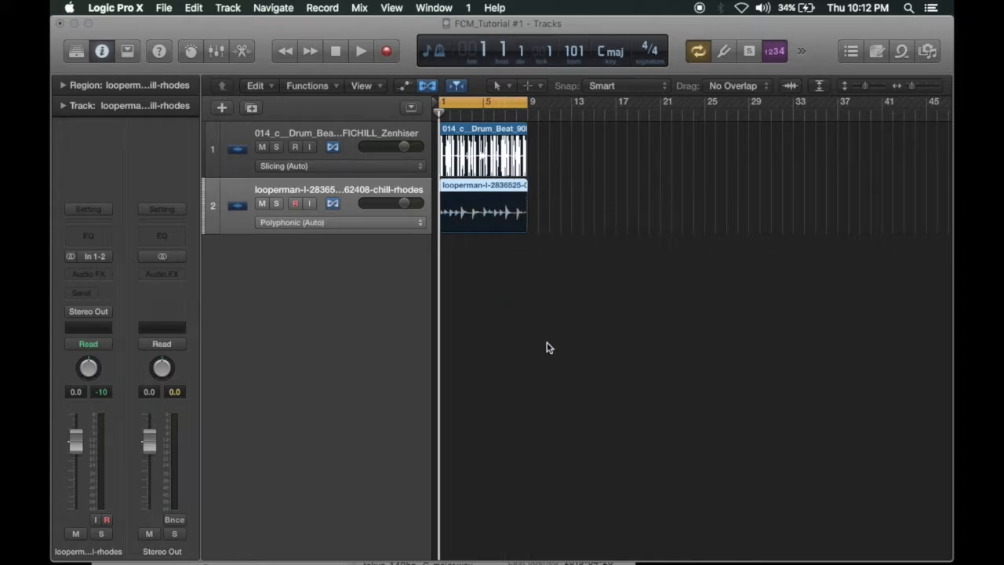
- Play the looped arrangement and raise the project tempo to 110 bpm
{"action": "key", "text": "space"}
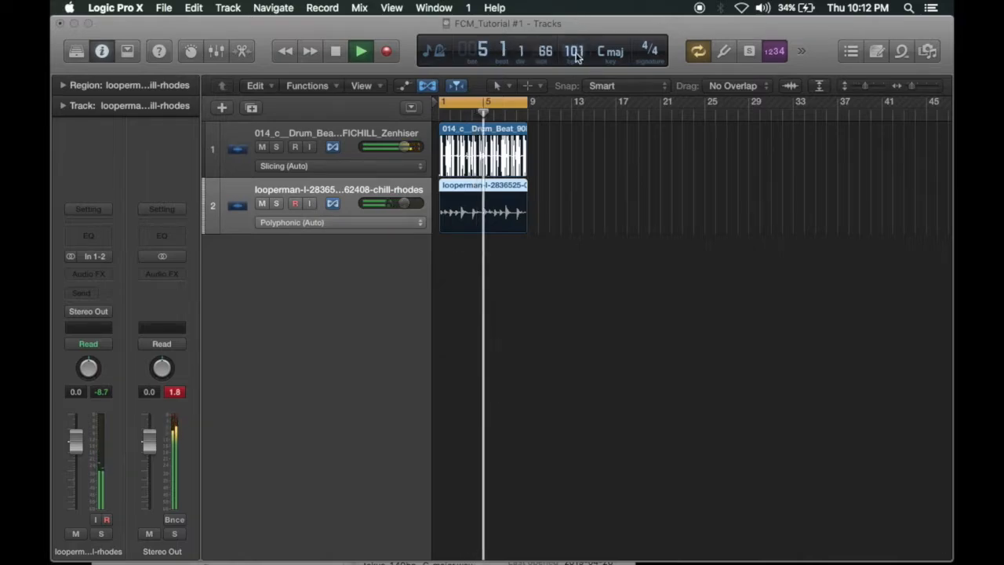
{"action": "left_click_drag", "start_coordinate": [574, 54], "coordinate": [575, 30]}
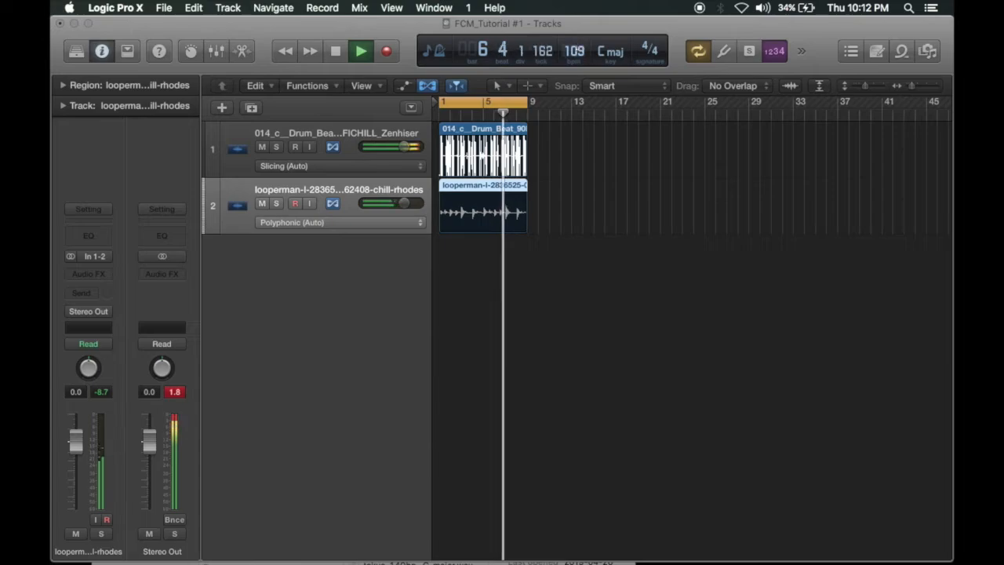
{"action": "left_click_drag", "start_coordinate": [575, 52], "coordinate": [575, 49]}
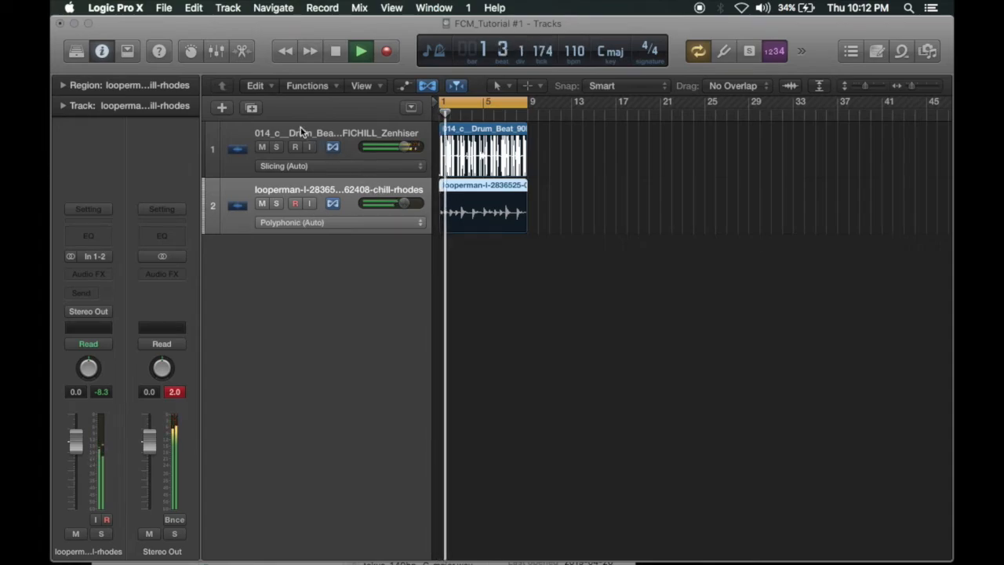
- Create one software instrument track that uses the u-he TyrellN6 synth
{"action": "left_click", "coordinate": [223, 108]}
{"action": "left_click", "coordinate": [390, 65]}
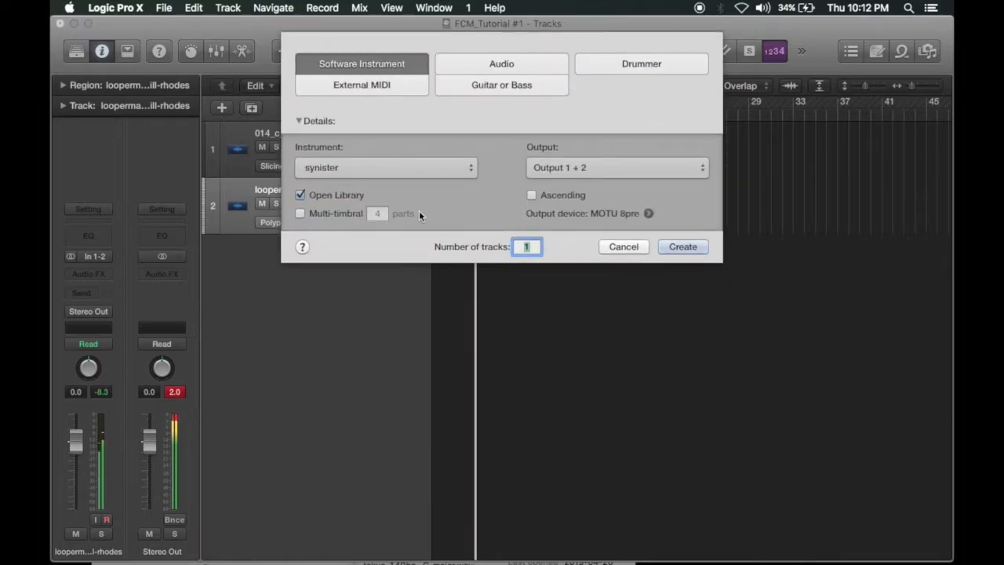
{"action": "left_click", "coordinate": [419, 169]}
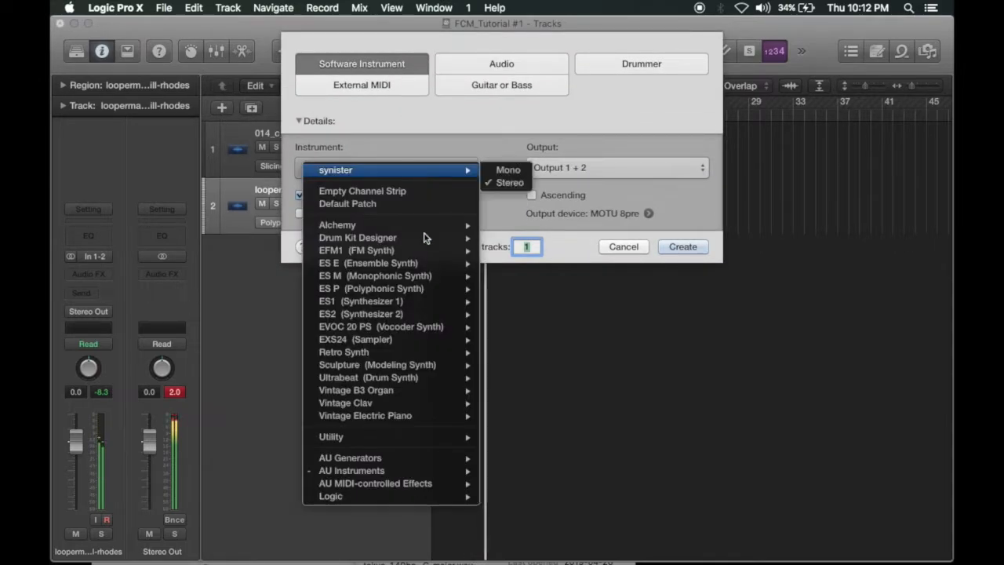
{"action": "mouse_move", "coordinate": [427, 474]}
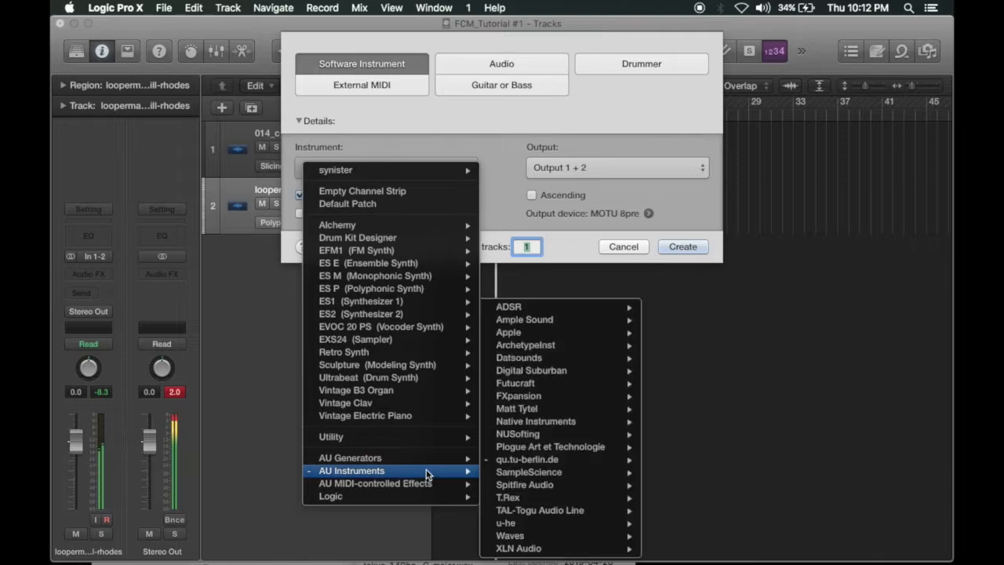
{"action": "mouse_move", "coordinate": [565, 423]}
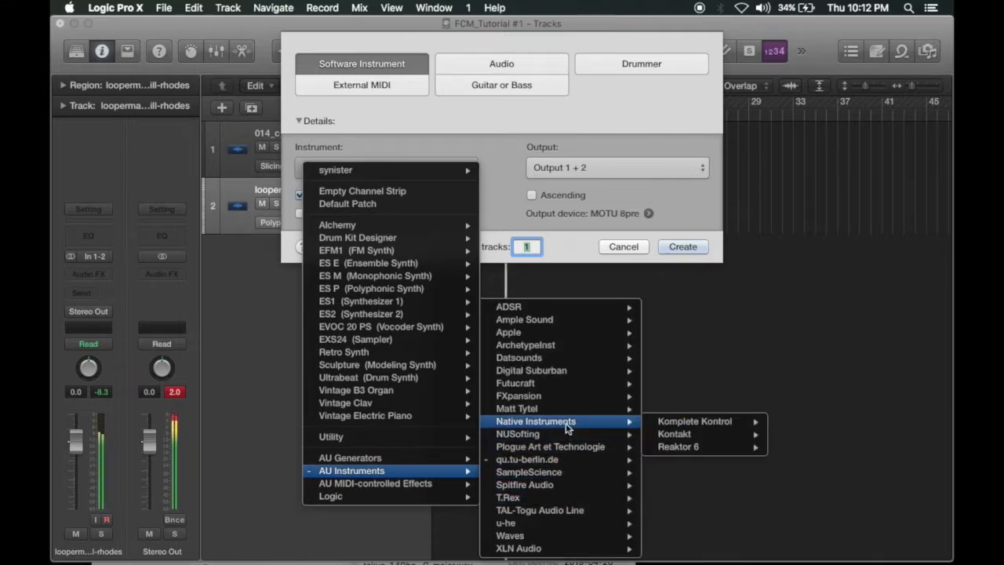
{"action": "mouse_move", "coordinate": [558, 359]}
{"action": "mouse_move", "coordinate": [649, 362]}
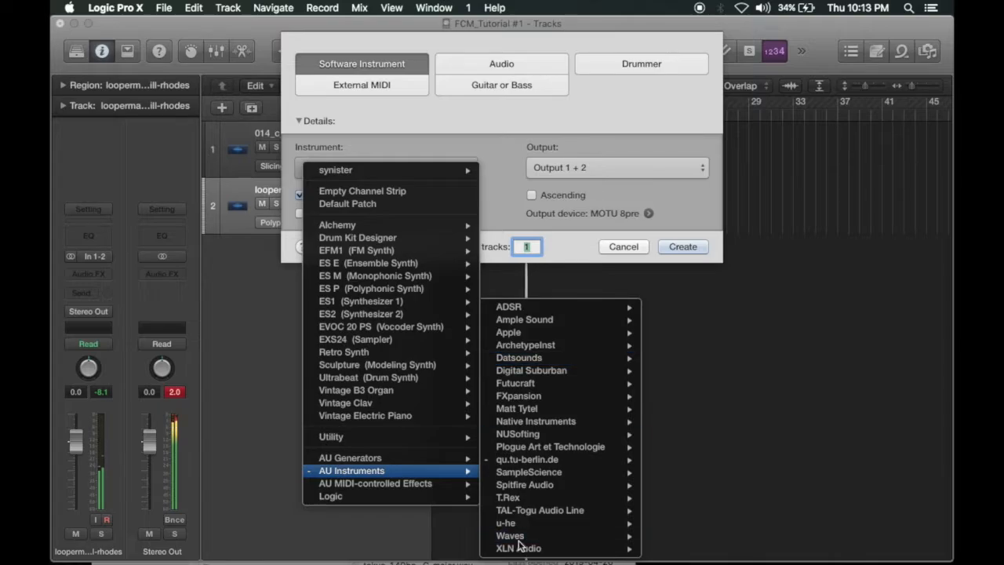
{"action": "mouse_move", "coordinate": [623, 523]}
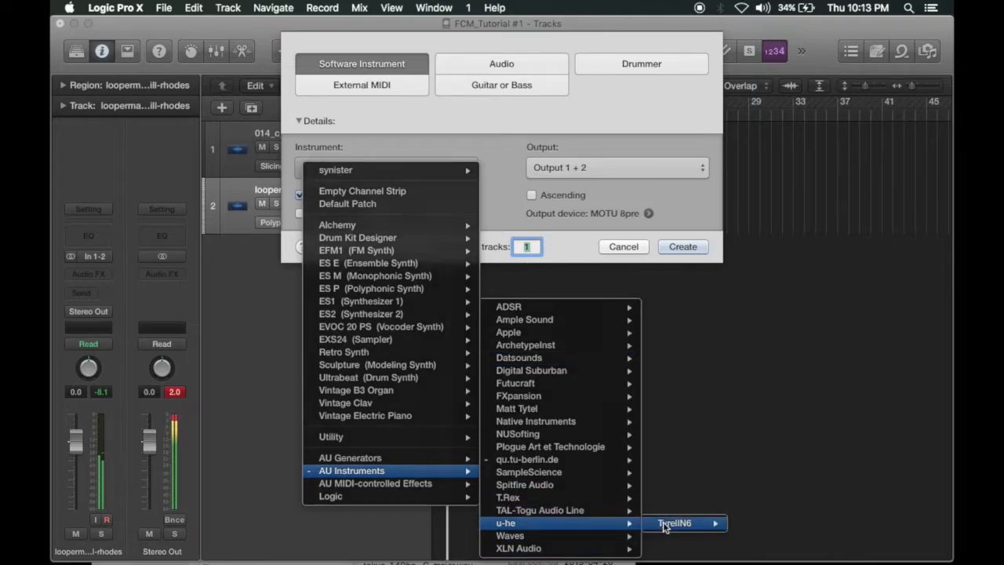
{"action": "left_click", "coordinate": [664, 525]}
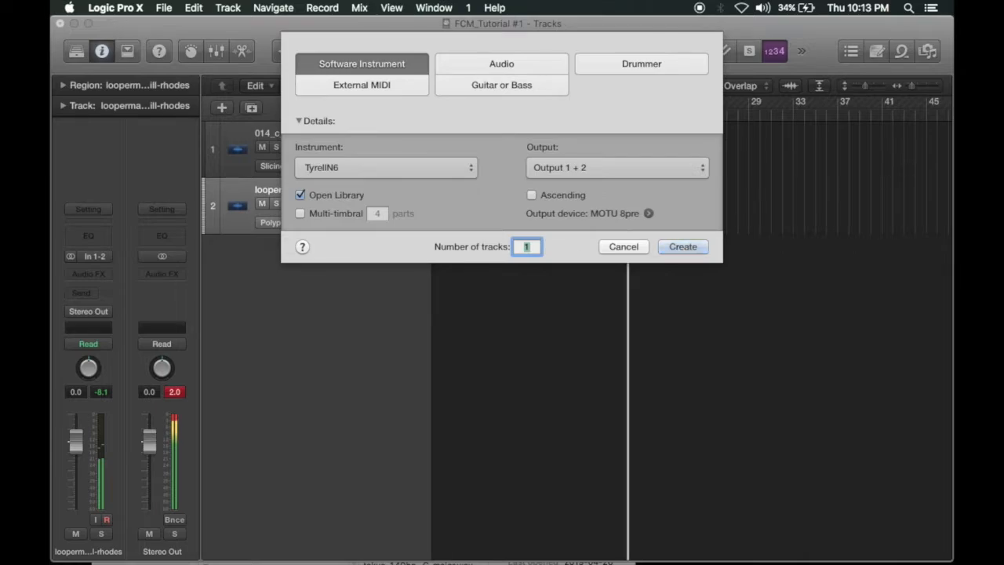
{"action": "left_click", "coordinate": [682, 246]}
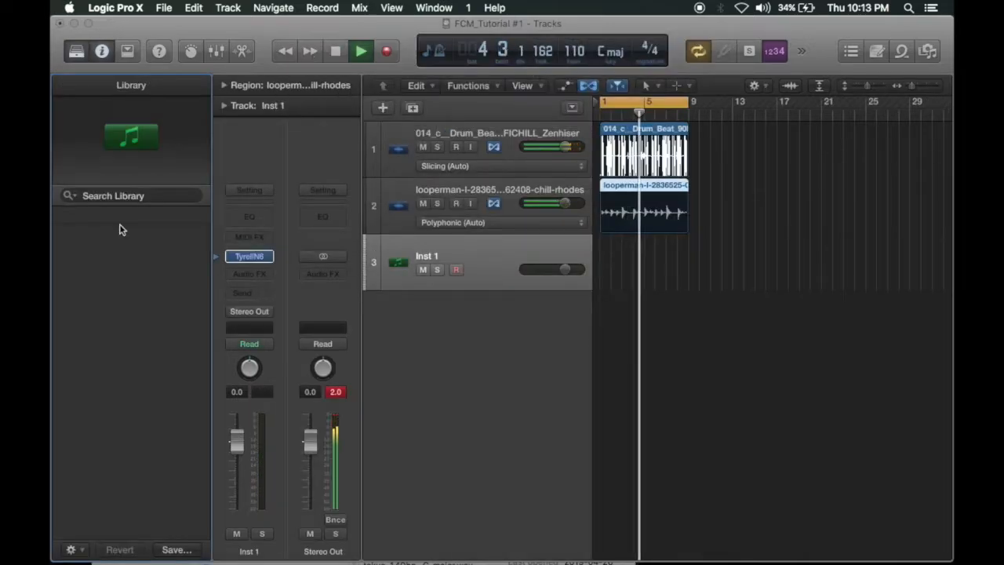
- Load the TUC - Wonky Fourth Lead preset in TyrellN6 and move the plug-in window clear of the tracks
{"action": "left_click", "coordinate": [456, 271]}
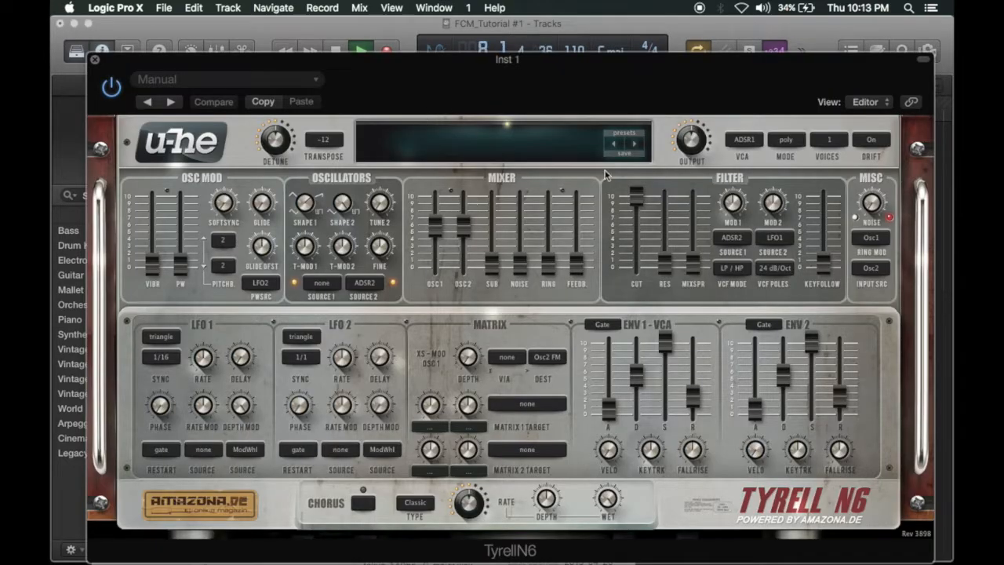
{"action": "left_click", "coordinate": [615, 146]}
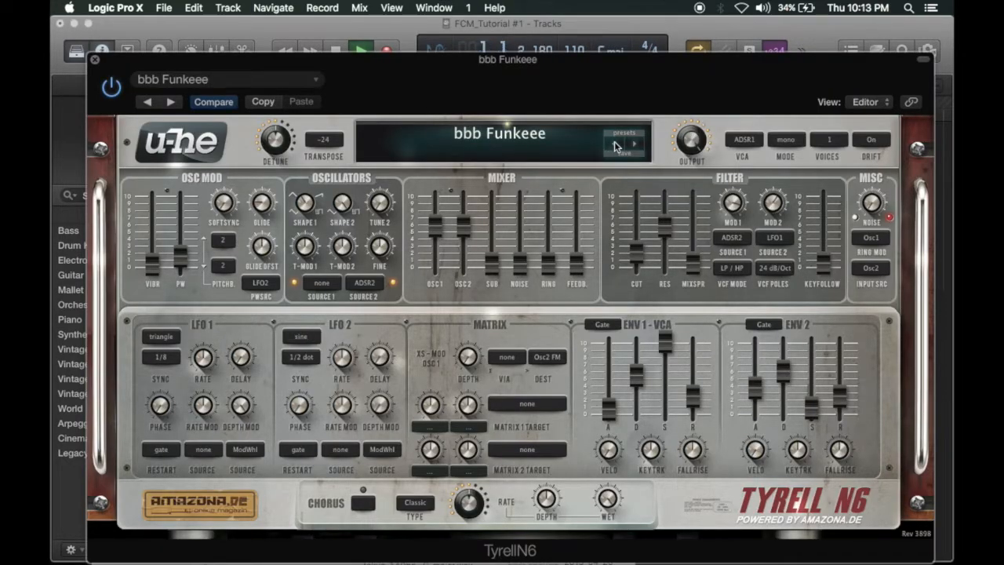
{"action": "left_click", "coordinate": [616, 146]}
{"action": "left_click", "coordinate": [617, 146]}
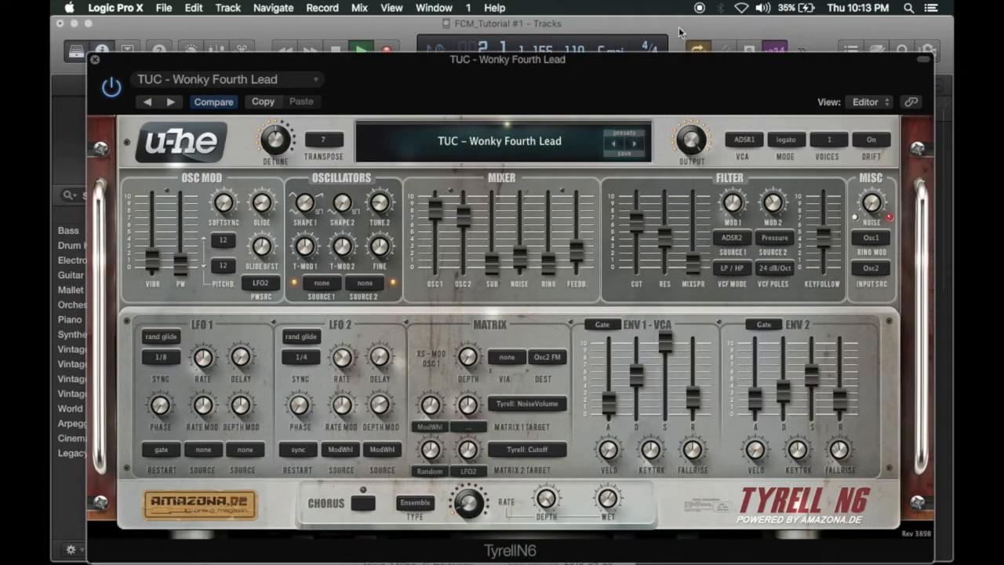
{"action": "left_click_drag", "start_coordinate": [608, 78], "coordinate": [604, 449]}
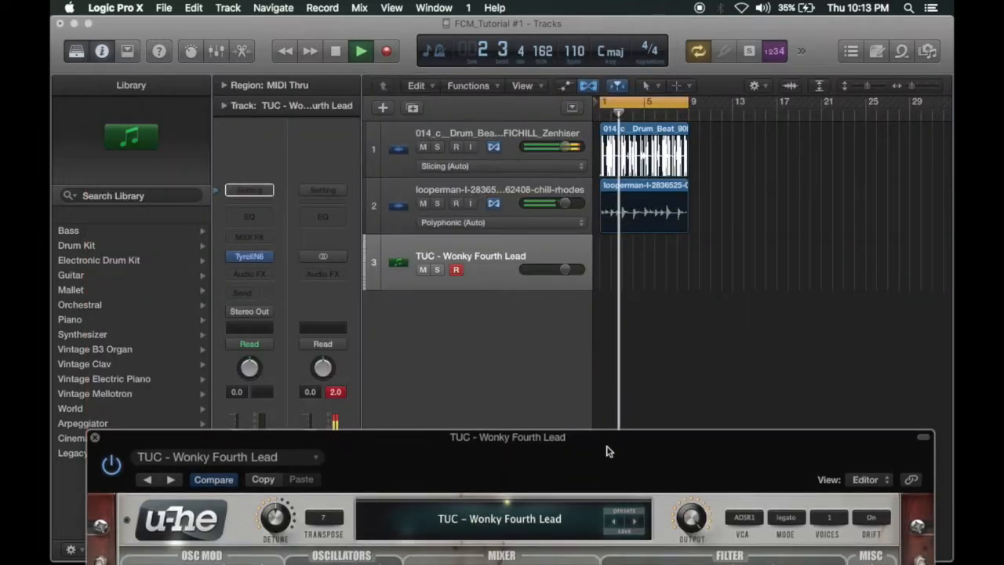
- Insert a stereo Pitch Shifter effect on the chill-rhodes track
{"action": "left_click", "coordinate": [480, 184]}
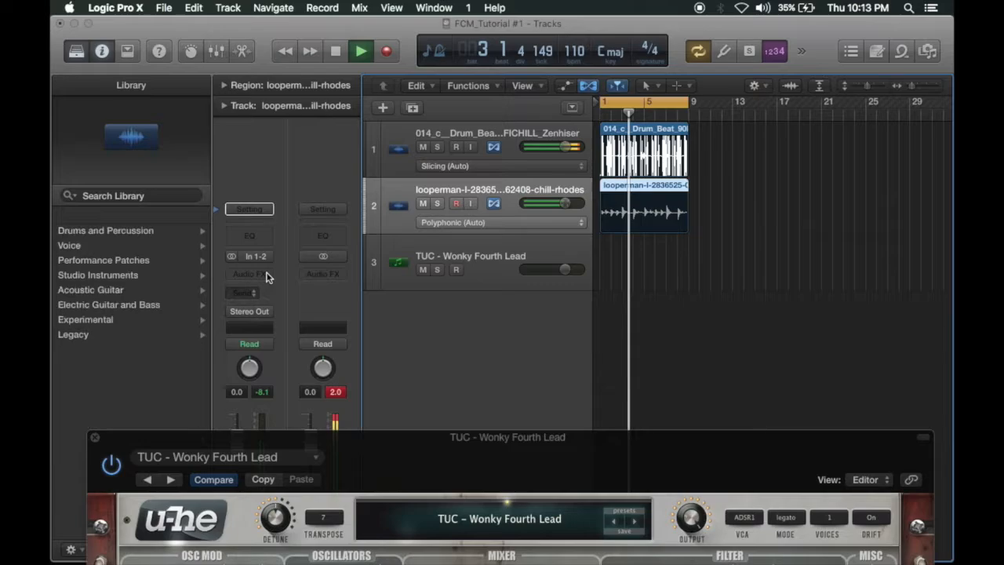
{"action": "left_click", "coordinate": [249, 274]}
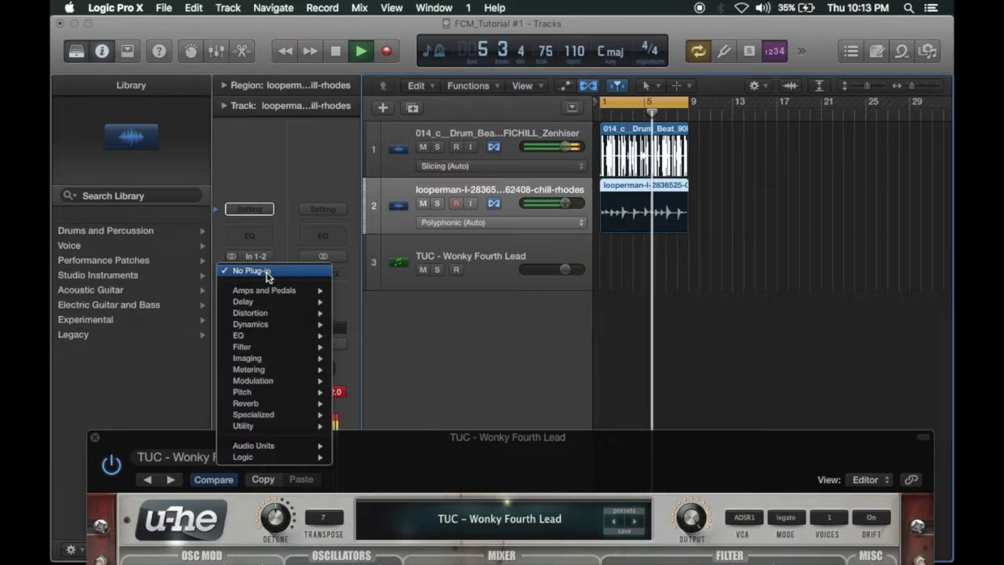
{"action": "mouse_move", "coordinate": [314, 392]}
{"action": "mouse_move", "coordinate": [376, 405]}
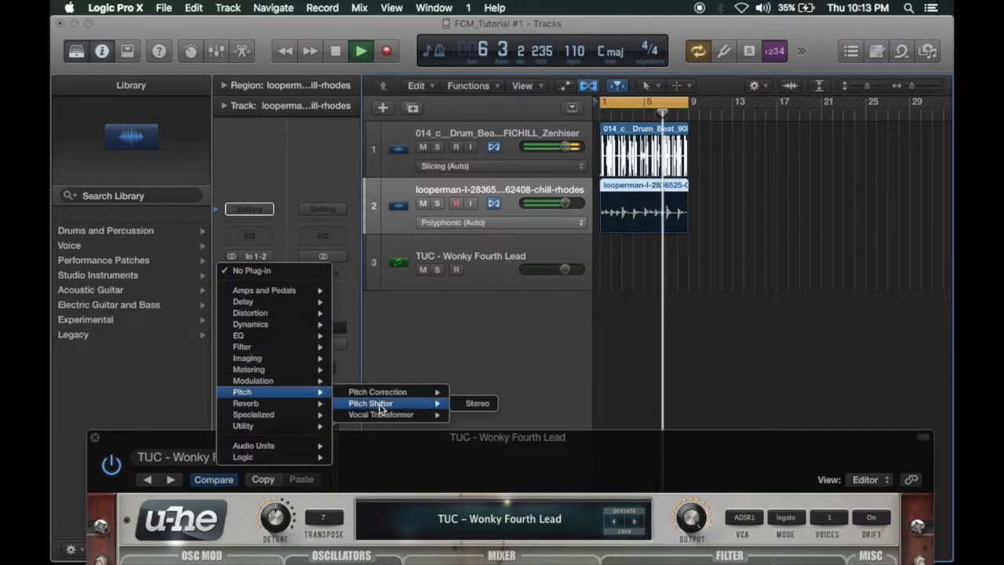
{"action": "left_click", "coordinate": [471, 403]}
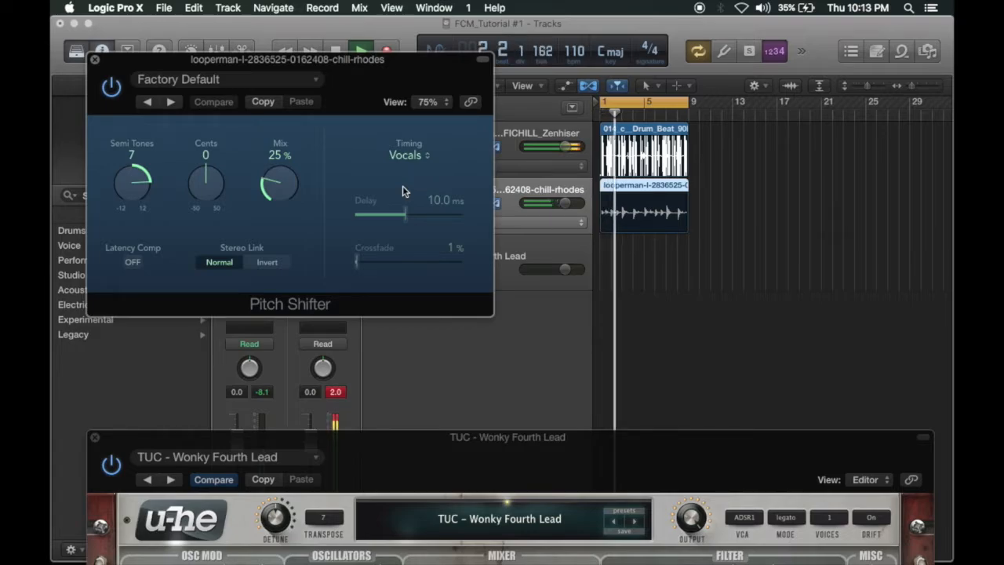
- Set the Pitch Shifter to 100% mix and 2 semitones with Vocals timing, and close its window
{"action": "left_click_drag", "start_coordinate": [265, 183], "coordinate": [265, 149]}
{"action": "left_click_drag", "start_coordinate": [131, 175], "coordinate": [131, 189]}
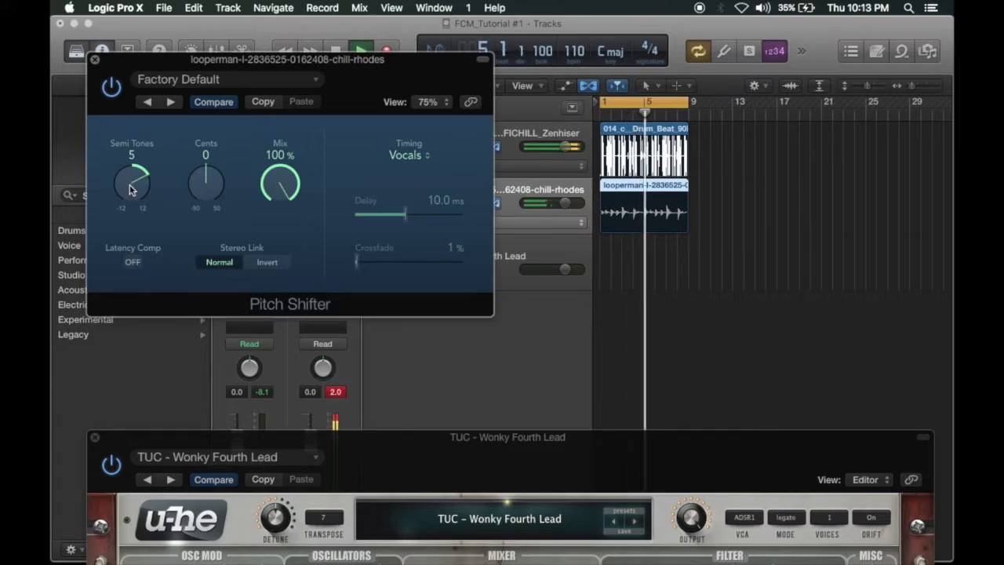
{"action": "left_click_drag", "start_coordinate": [130, 188], "coordinate": [134, 251]}
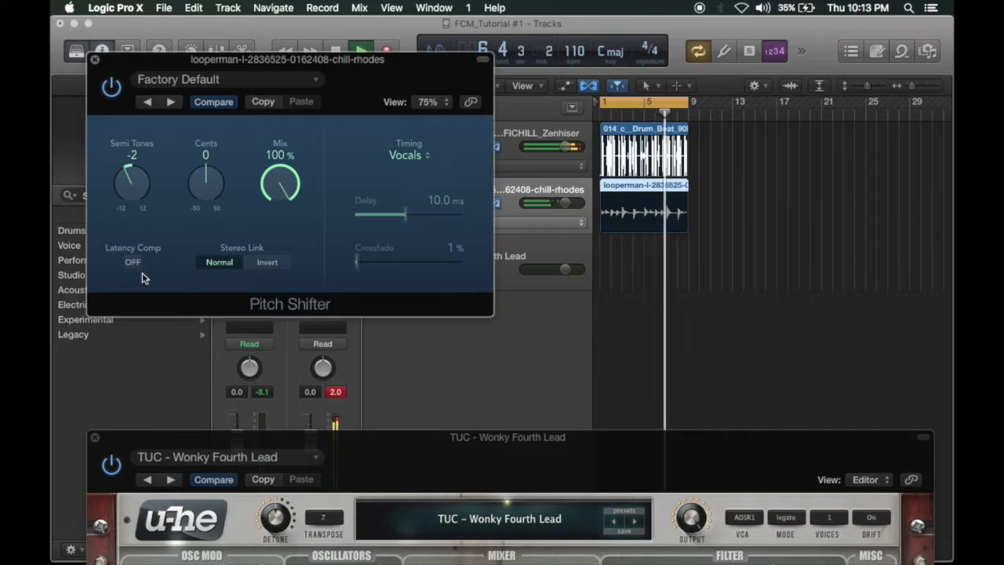
{"action": "left_click_drag", "start_coordinate": [142, 278], "coordinate": [142, 285]}
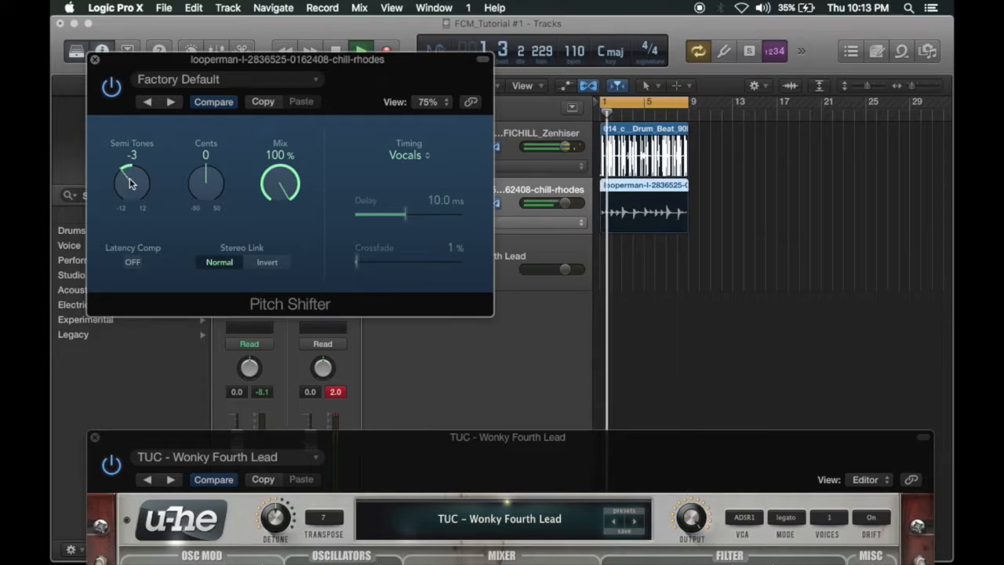
{"action": "left_click_drag", "start_coordinate": [129, 178], "coordinate": [163, 117]}
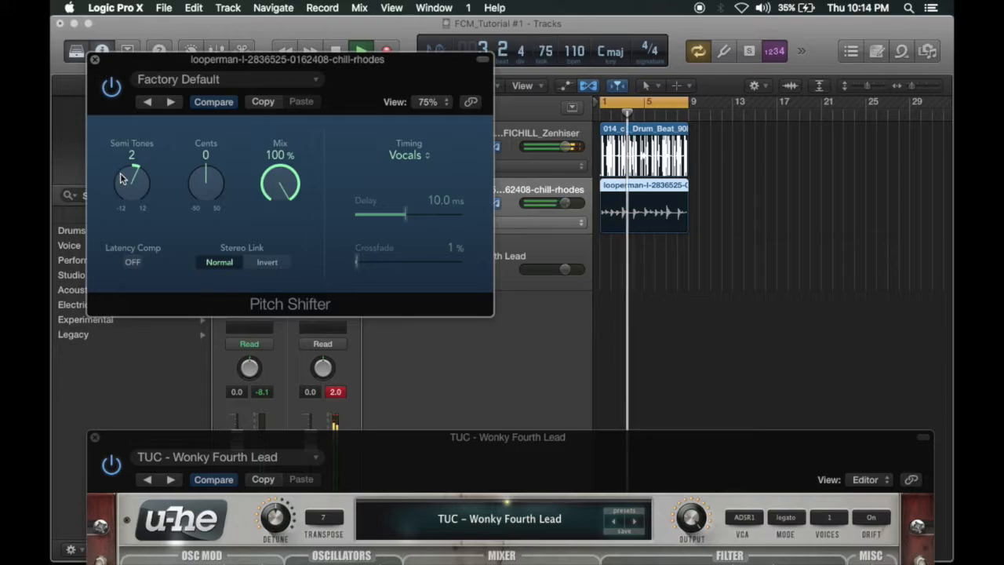
{"action": "left_click", "coordinate": [411, 156]}
{"action": "left_click", "coordinate": [426, 212]}
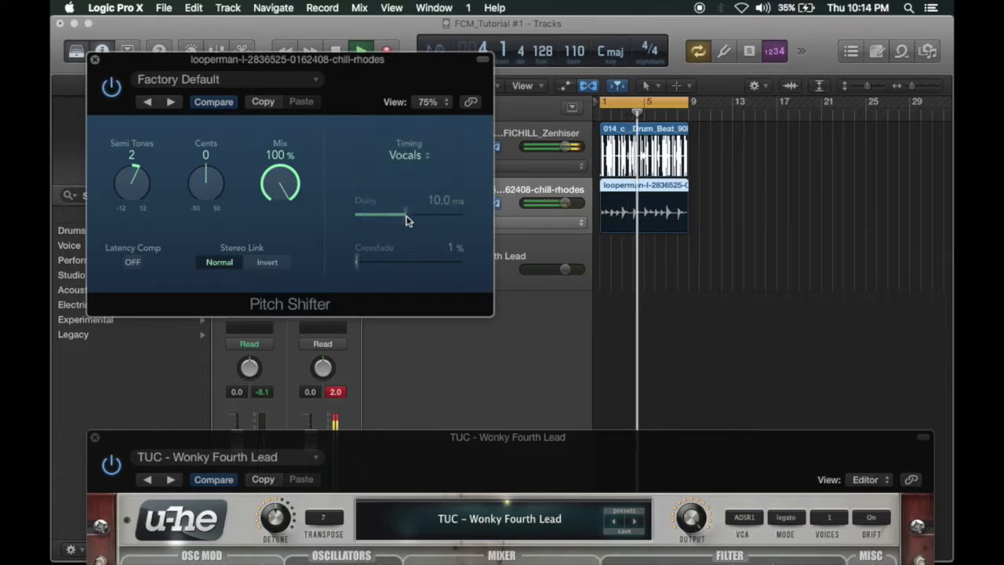
{"action": "left_click", "coordinate": [94, 60]}
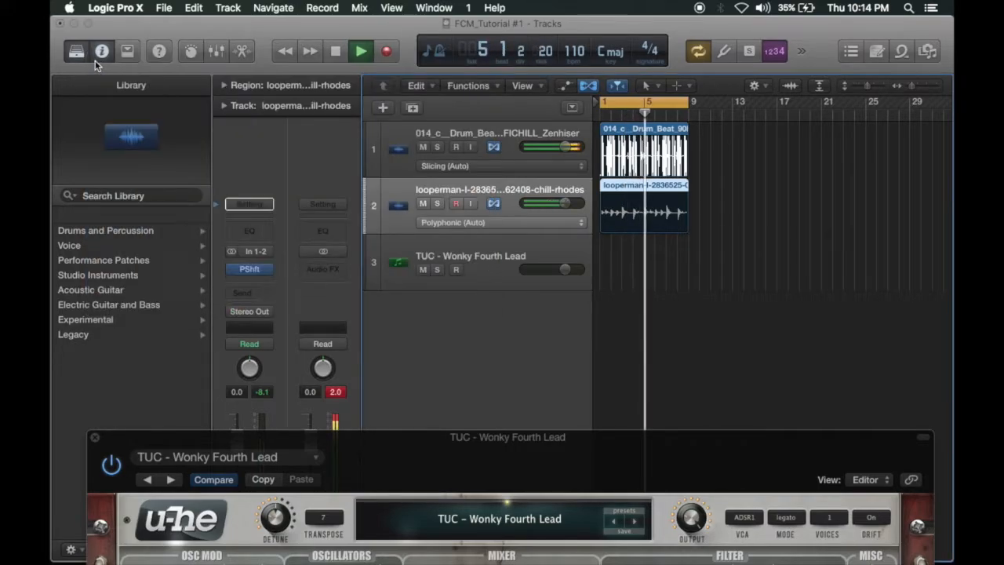
- Add a Channel EQ to the chill-rhodes track and enable its low-cut band at about 510 Hz with a Q of 1.20
{"action": "left_click", "coordinate": [257, 230]}
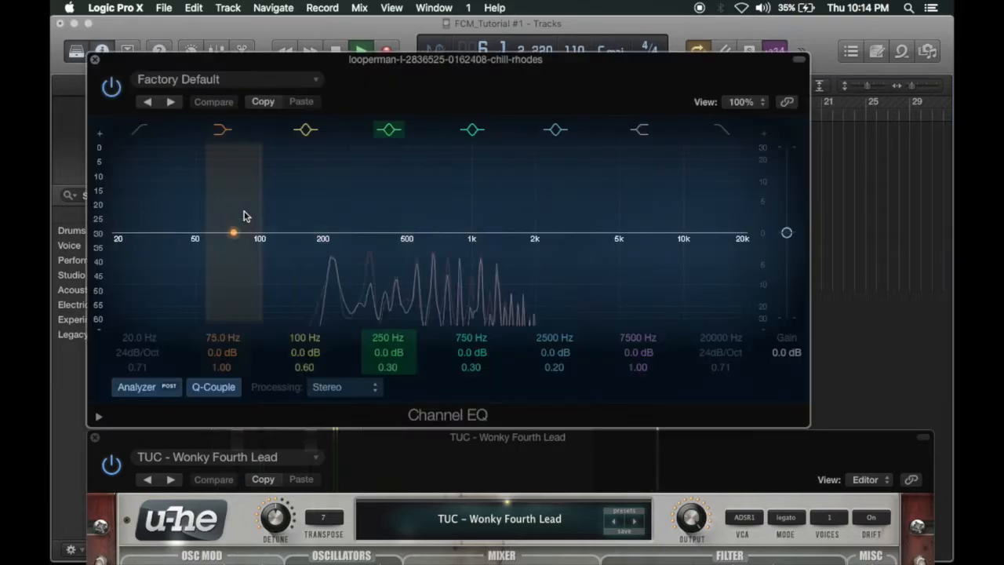
{"action": "left_click", "coordinate": [138, 130]}
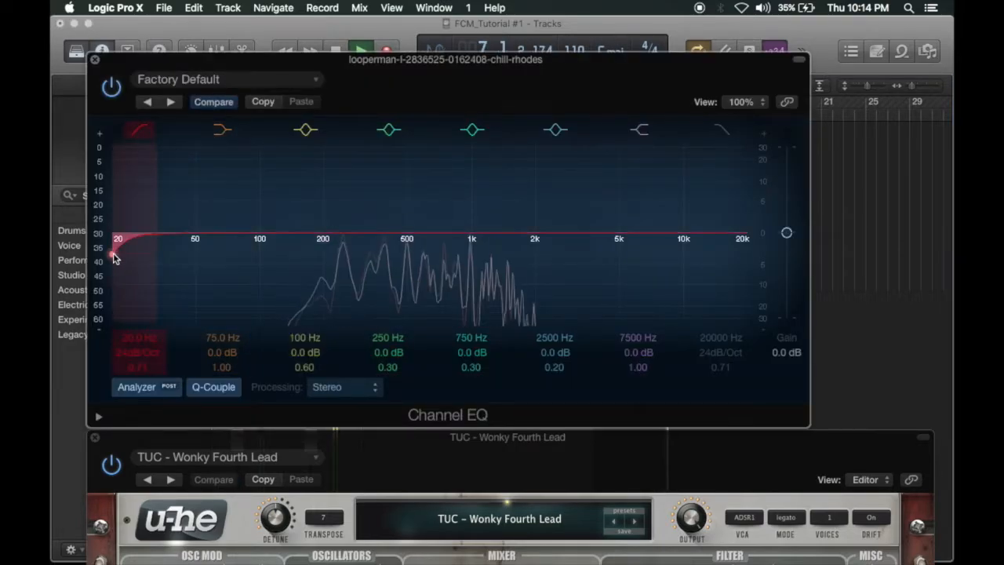
{"action": "left_click_drag", "start_coordinate": [113, 252], "coordinate": [428, 227]}
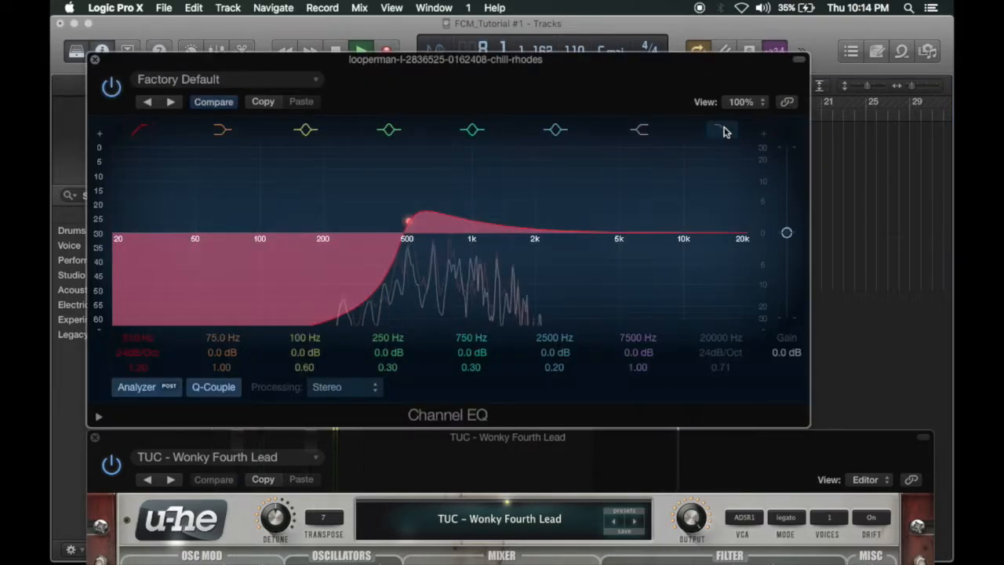
- Enable the Channel EQ's high-cut band at about 1450 Hz with a Q of 5.60 and close its window
{"action": "left_click", "coordinate": [721, 129]}
{"action": "left_click_drag", "start_coordinate": [743, 239], "coordinate": [487, 198]}
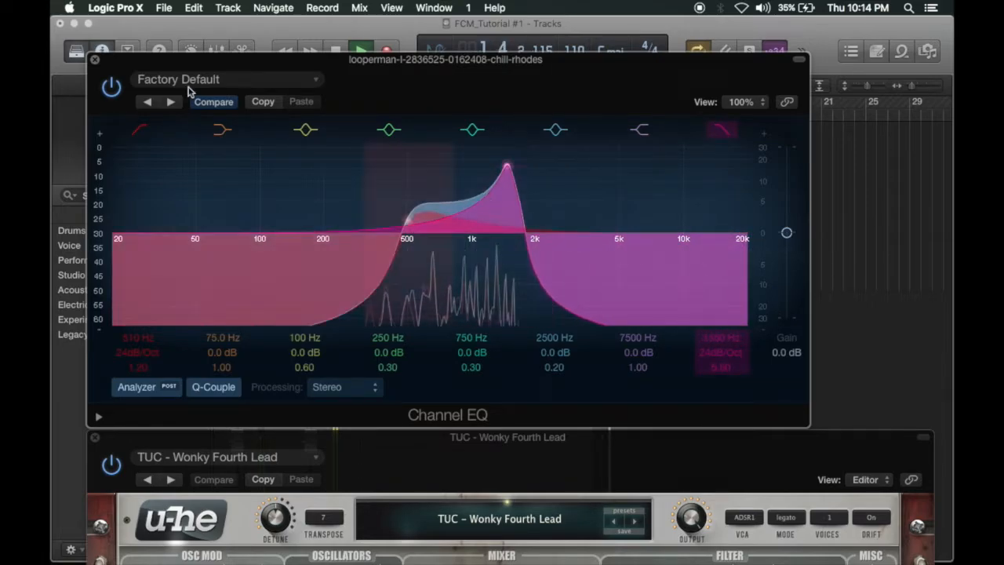
{"action": "left_click", "coordinate": [111, 86]}
{"action": "left_click", "coordinate": [94, 59]}
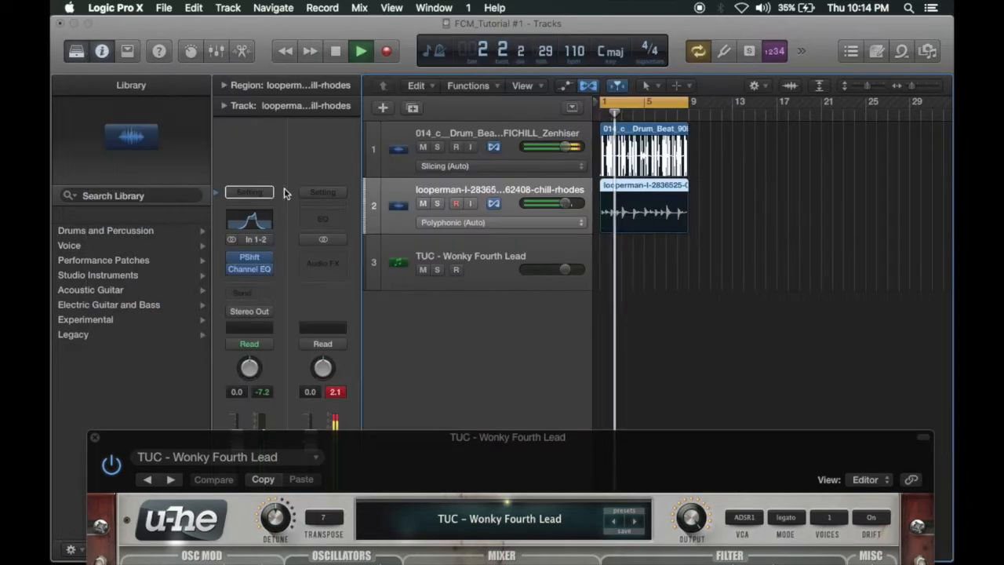
- Load the TUC - Wonky Fourth Brass preset in TyrellN6 on the synth track and close its window after auditioning it
{"action": "left_click", "coordinate": [494, 257]}
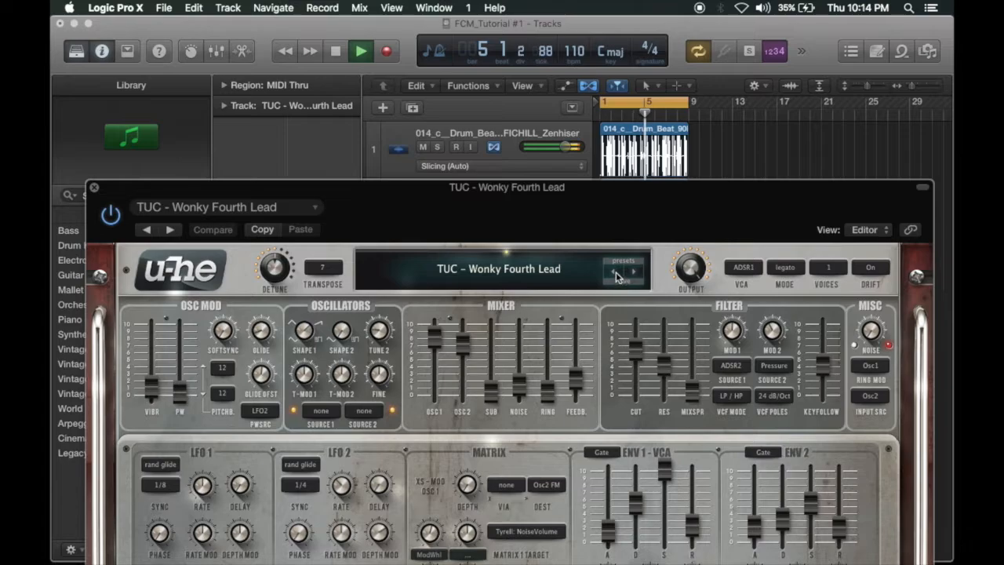
{"action": "left_click", "coordinate": [614, 272]}
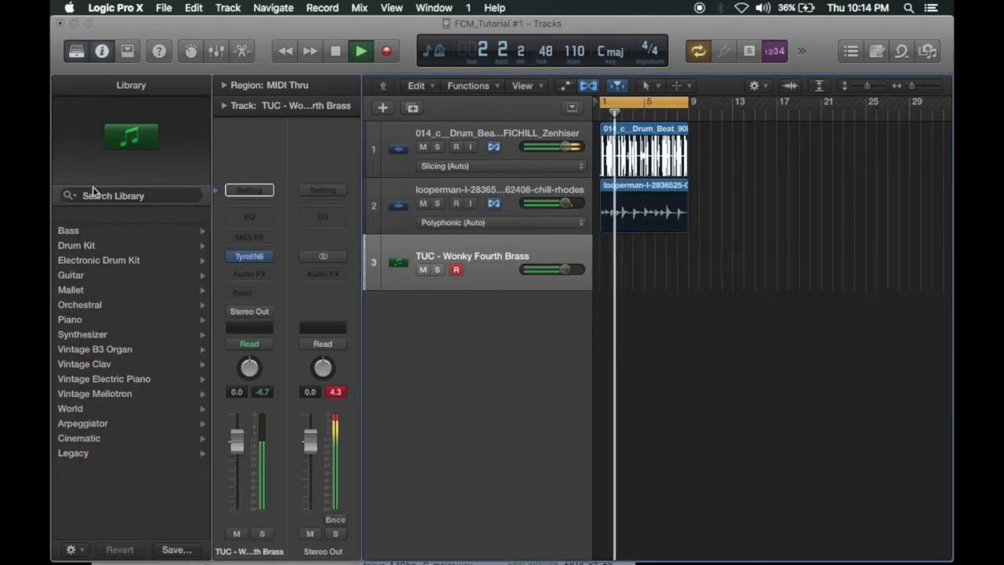
{"action": "left_click", "coordinate": [93, 188]}
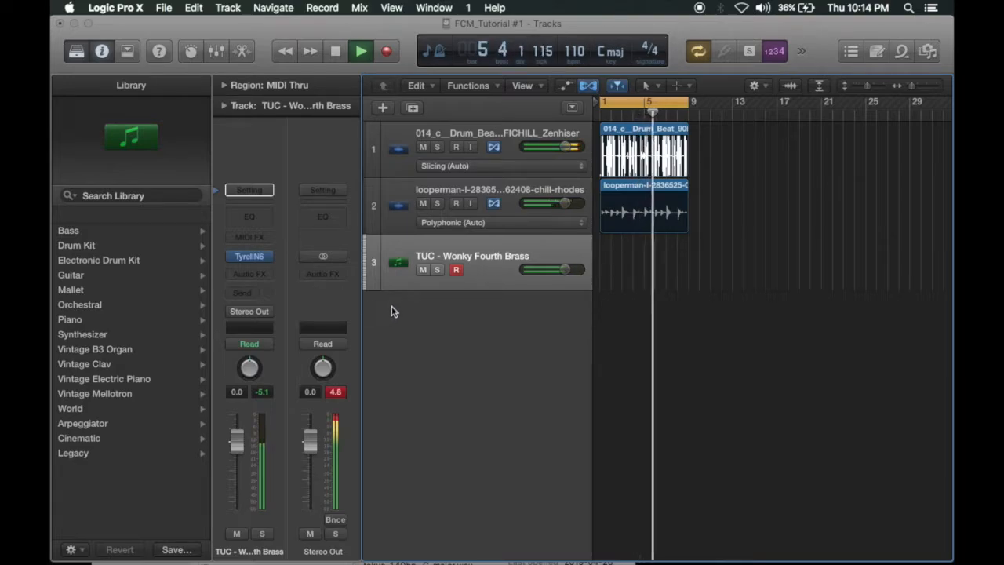
{"action": "key", "text": "space"}
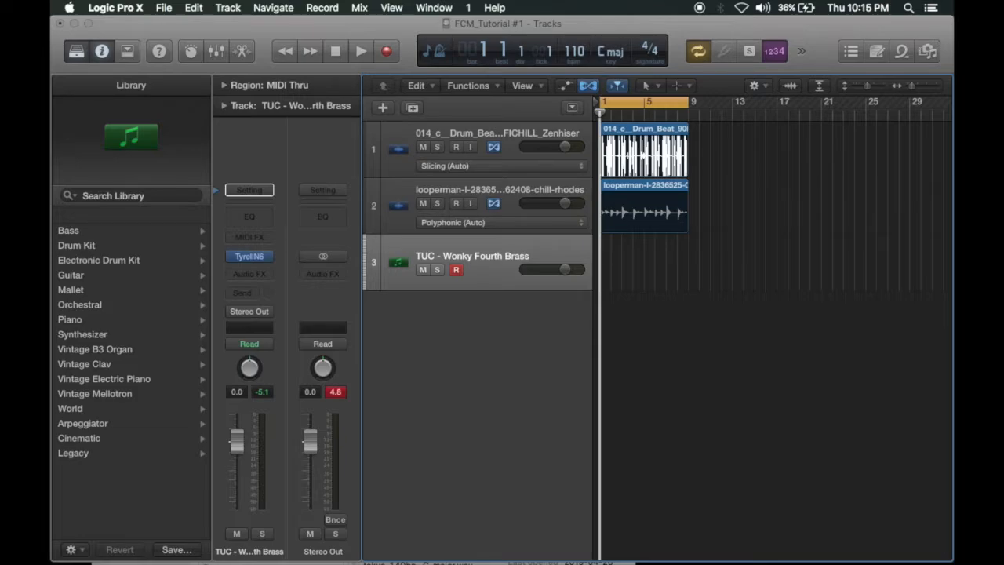
- Record a MIDI part on the TUC - Wonky Fourth Brass track across the eight-bar cycle range
{"action": "mouse_move", "coordinate": [600, 558]}
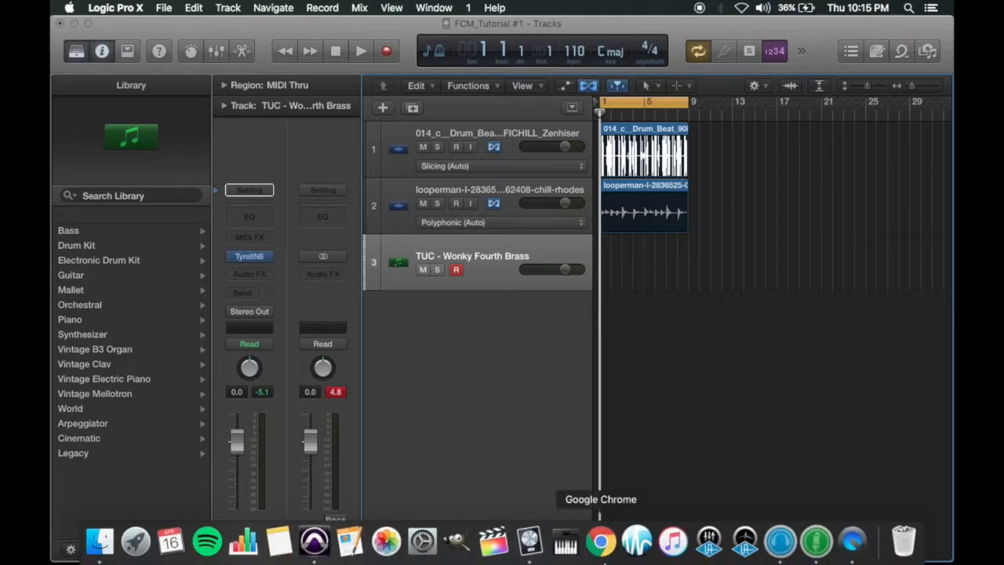
{"action": "left_click", "coordinate": [387, 53]}
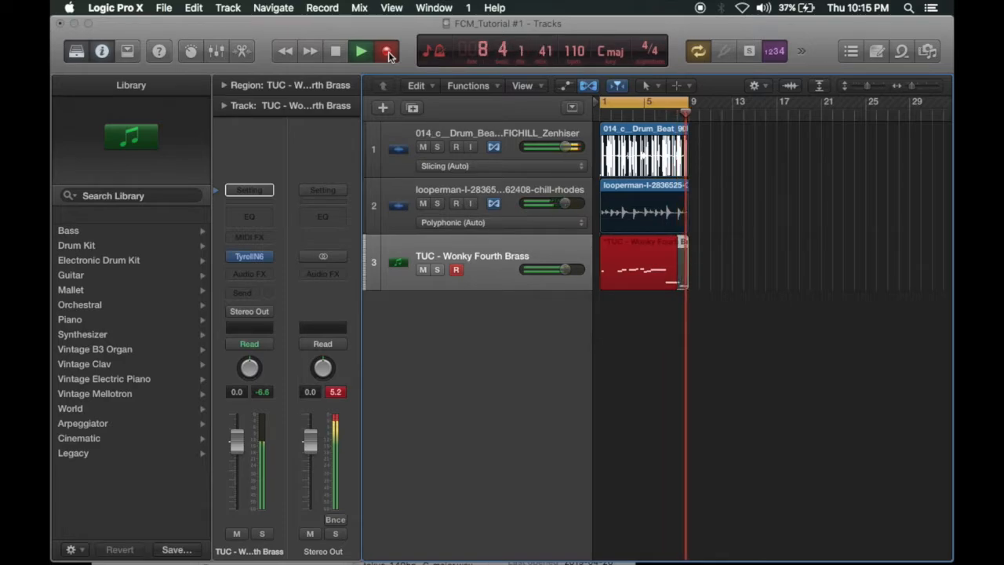
{"action": "key", "text": "space"}
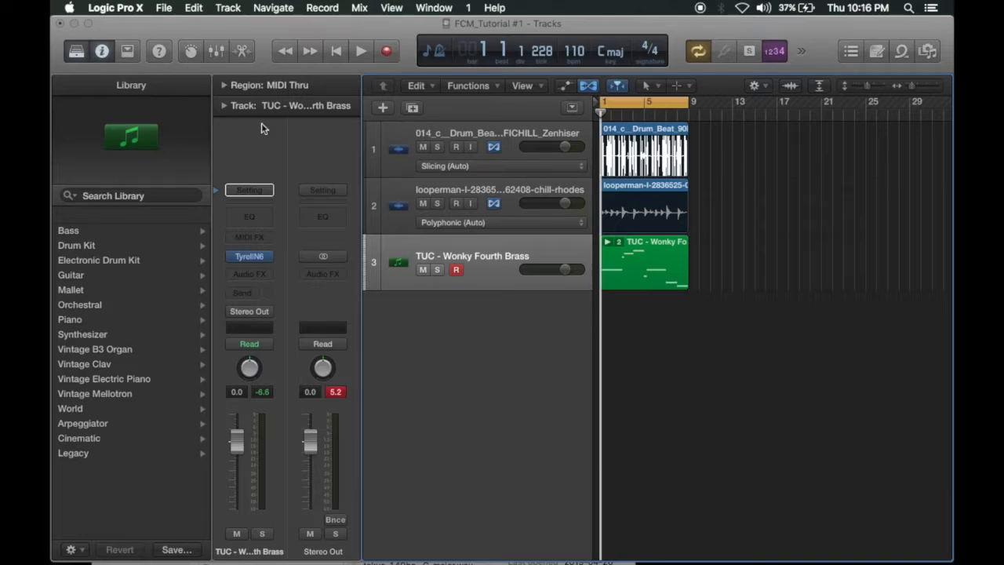
- Open the recorded brass region in the Piano Roll and move its first note to start at bar 1
{"action": "left_click", "coordinate": [651, 262]}
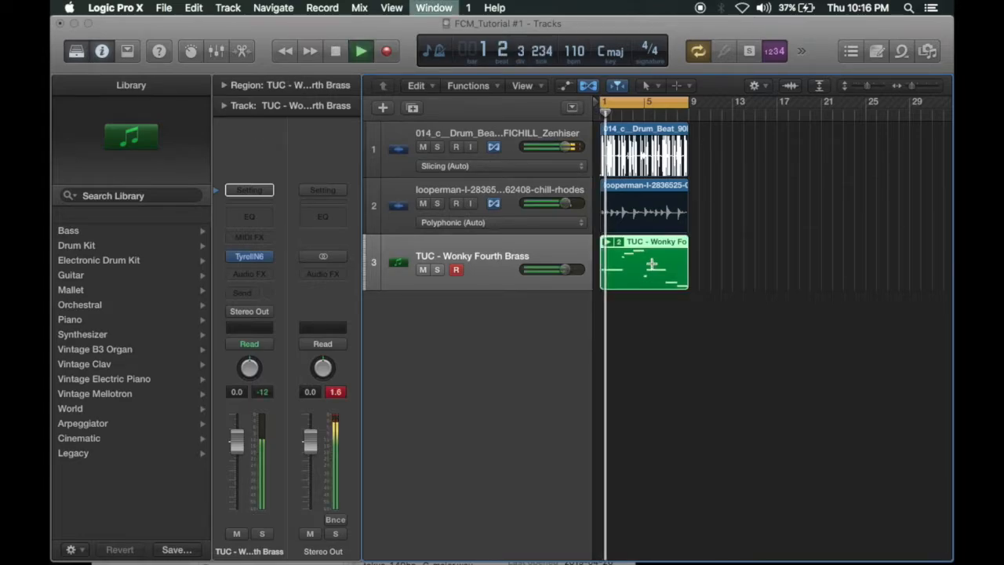
{"action": "double_click", "coordinate": [632, 271]}
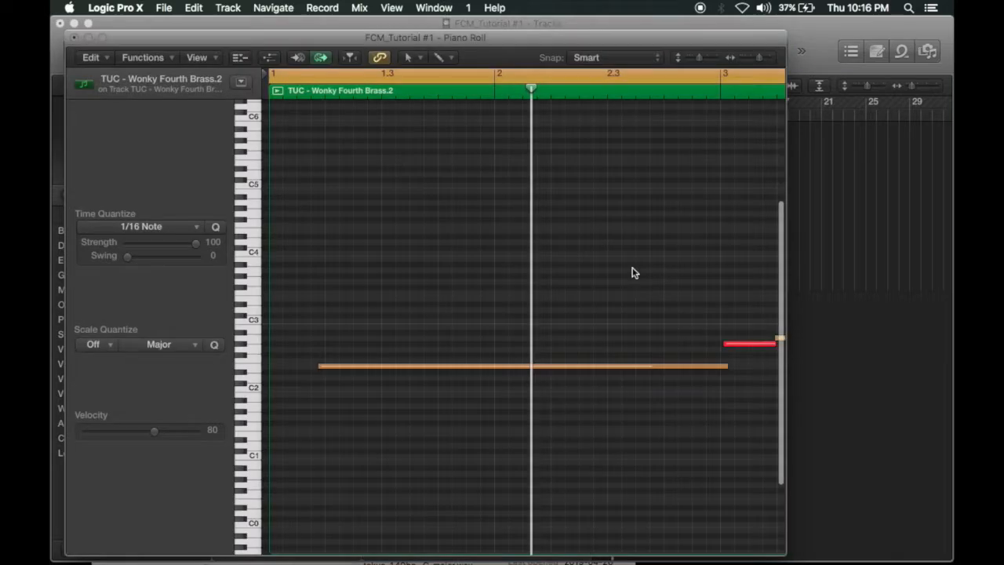
{"action": "right_click", "coordinate": [464, 262]}
{"action": "left_click", "coordinate": [392, 359]}
{"action": "left_click_drag", "start_coordinate": [390, 365], "coordinate": [341, 374]}
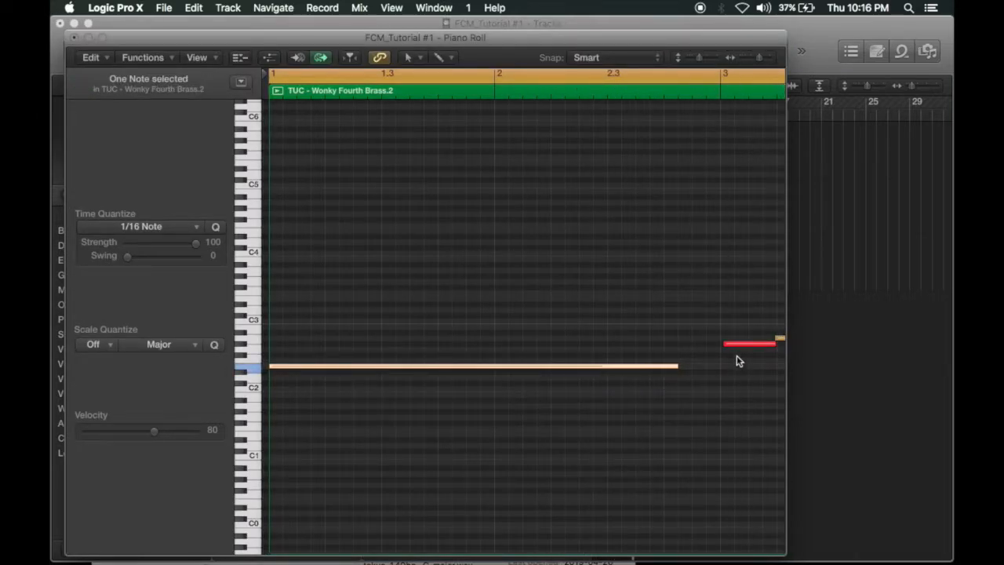
- Remove the short note at bar 3 and extend the start of the following A2 note back to bar 3
{"action": "left_click", "coordinate": [738, 346]}
{"action": "left_click_drag", "start_coordinate": [738, 346], "coordinate": [739, 340]}
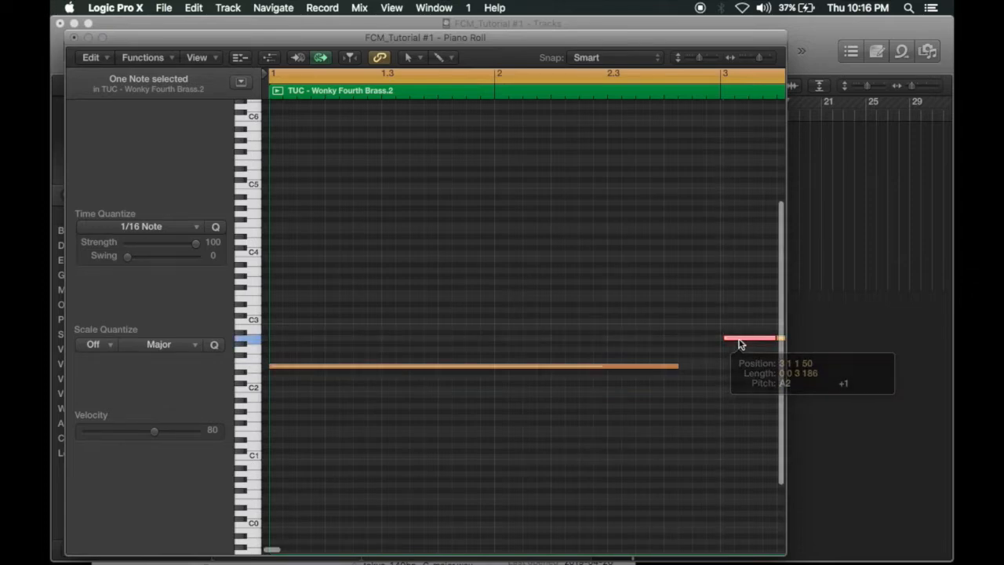
{"action": "scroll", "coordinate": [740, 343], "scroll_direction": "right", "scroll_amount": 8}
{"action": "left_click_drag", "start_coordinate": [443, 342], "coordinate": [440, 357]}
{"action": "left_click", "coordinate": [530, 303]}
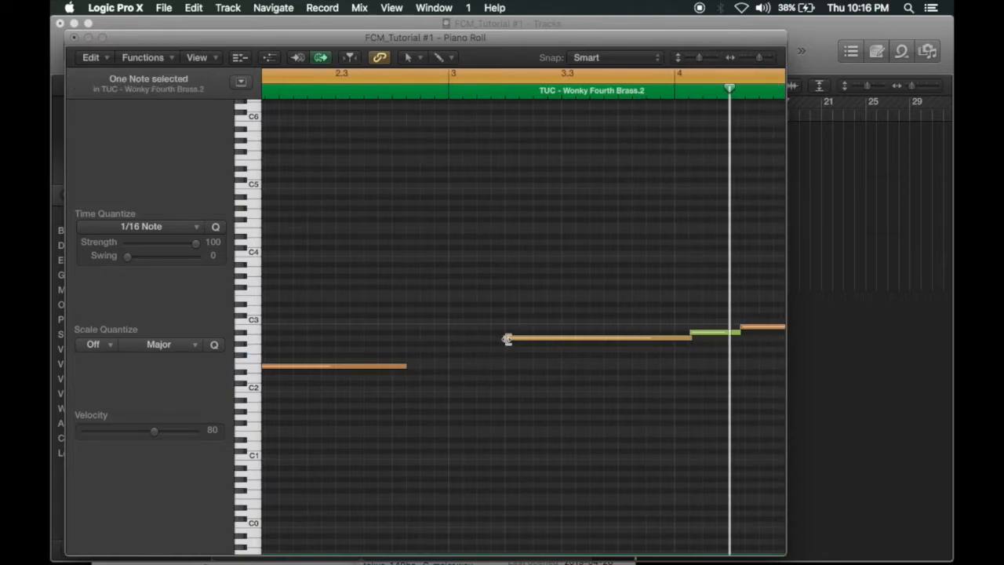
{"action": "left_click_drag", "start_coordinate": [506, 338], "coordinate": [448, 341]}
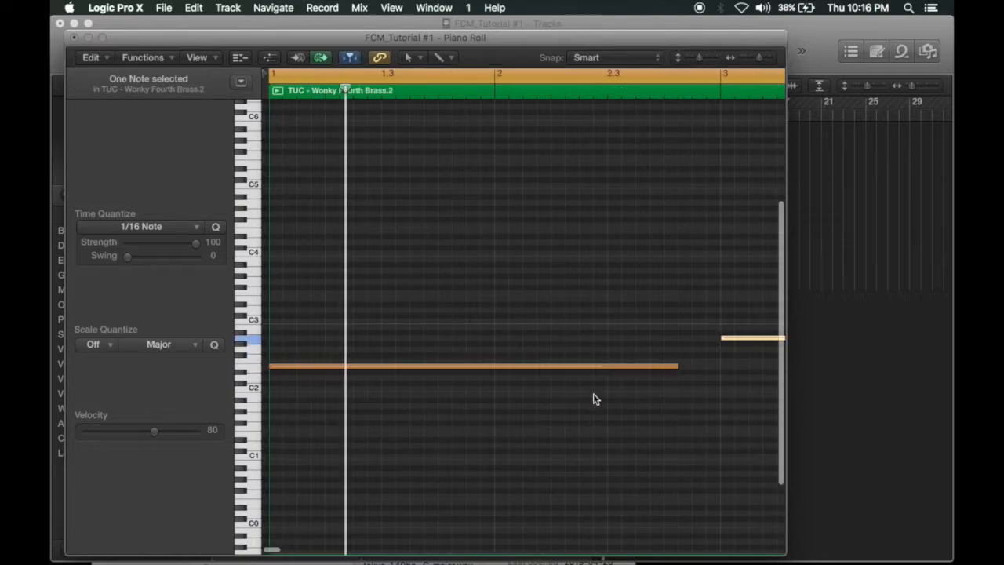
- Lower the long note at bar 3 to G2 and restart playback from the beginning
{"action": "scroll", "coordinate": [593, 399], "scroll_direction": "right", "scroll_amount": 10}
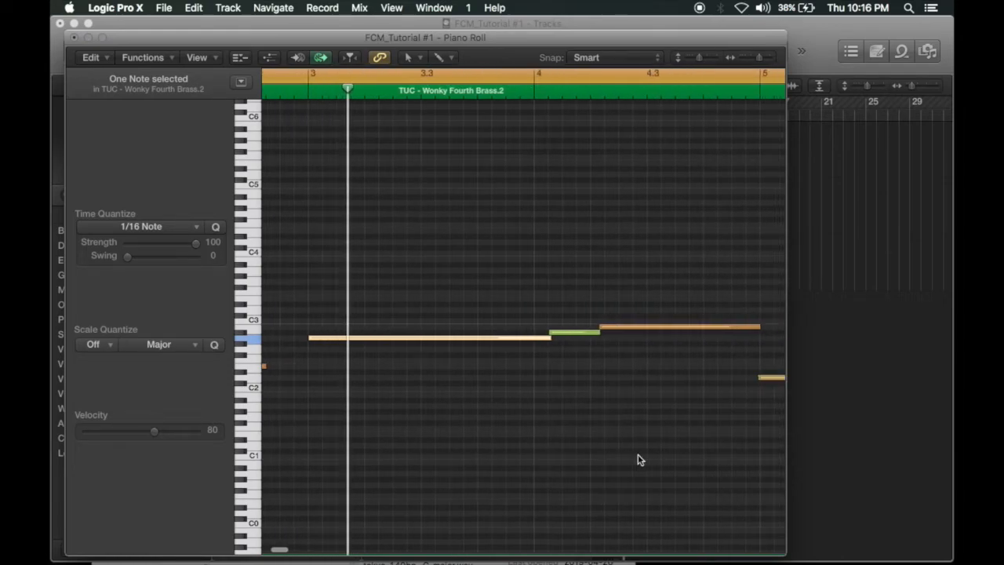
{"action": "scroll", "coordinate": [567, 433], "scroll_direction": "left", "scroll_amount": 3}
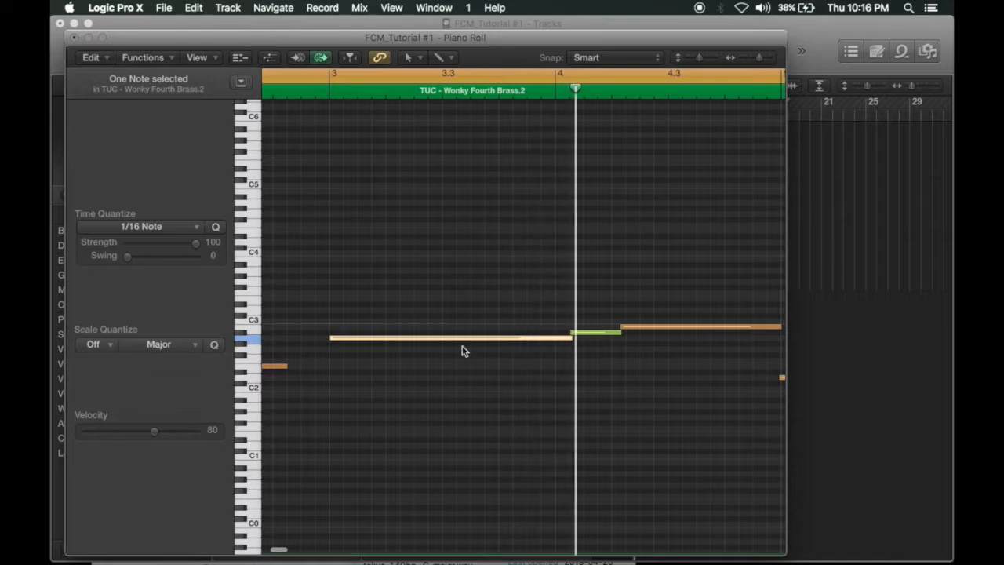
{"action": "left_click_drag", "start_coordinate": [445, 345], "coordinate": [444, 352]}
{"action": "key", "text": "Return"}
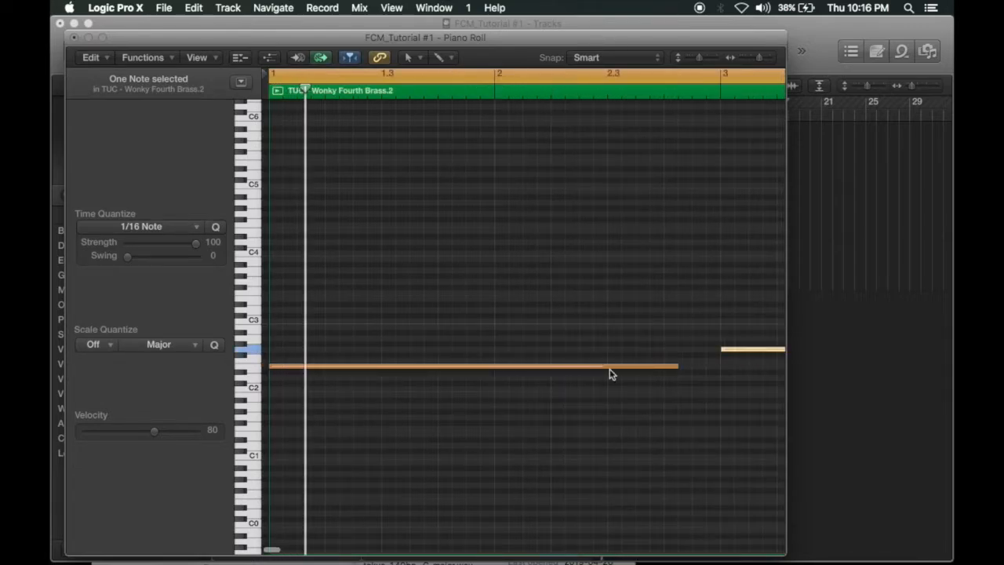
- Delete the short note just after bar 4 and move the following B2 note earlier to position 4 1 2 1
{"action": "scroll", "coordinate": [625, 403], "scroll_direction": "right", "scroll_amount": 5}
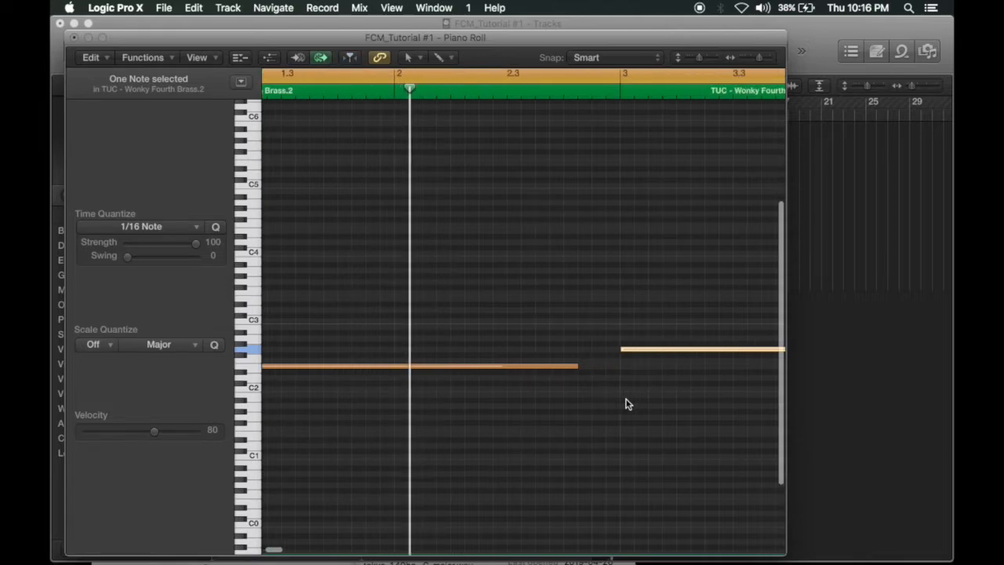
{"action": "scroll", "coordinate": [625, 403], "scroll_direction": "right", "scroll_amount": 3}
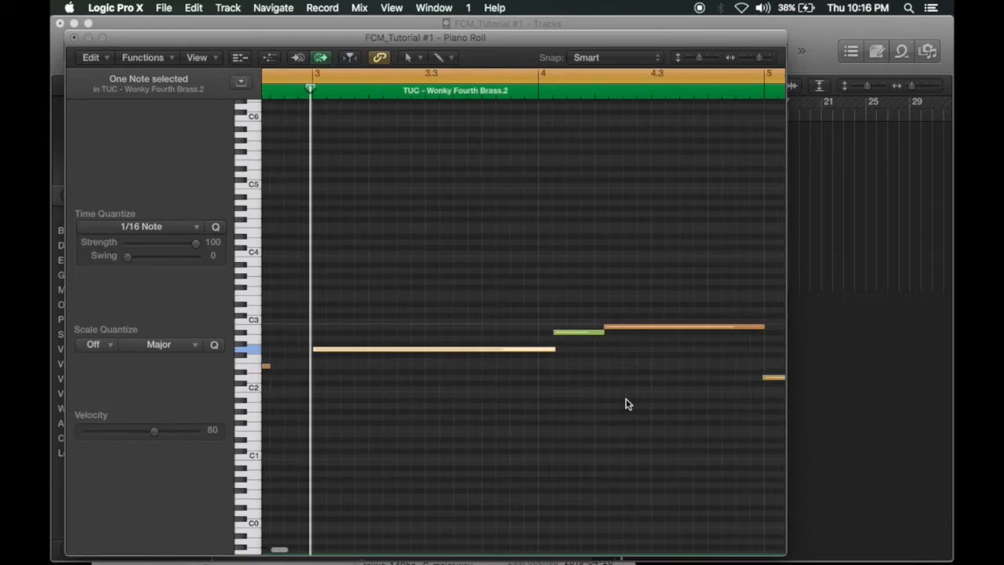
{"action": "scroll", "coordinate": [598, 388], "scroll_direction": "right", "scroll_amount": 3}
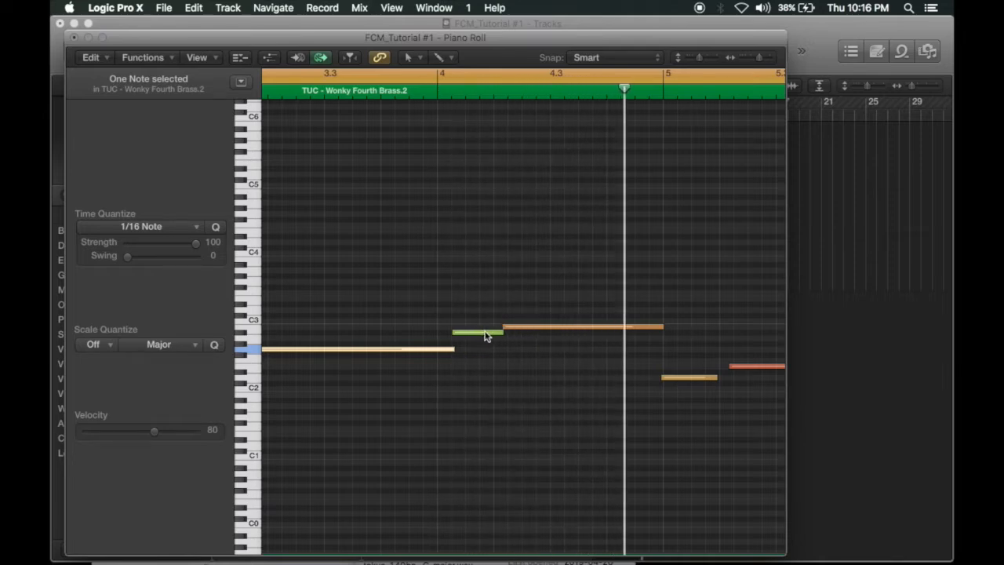
{"action": "left_click", "coordinate": [486, 334]}
{"action": "key", "text": "Delete"}
{"action": "left_click_drag", "start_coordinate": [513, 330], "coordinate": [476, 329]}
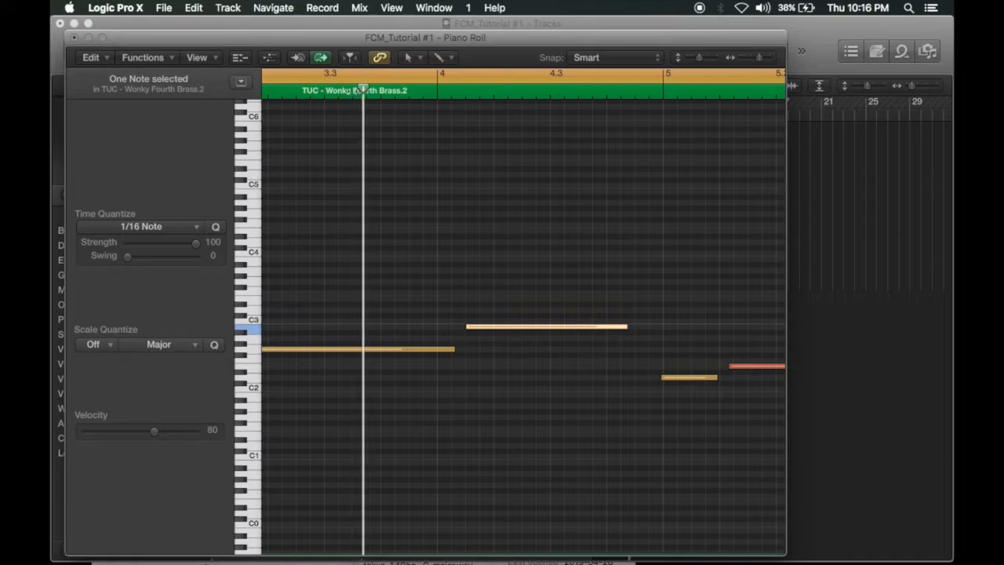
{"action": "left_click_drag", "start_coordinate": [499, 330], "coordinate": [480, 331]}
{"action": "left_click", "coordinate": [487, 330]}
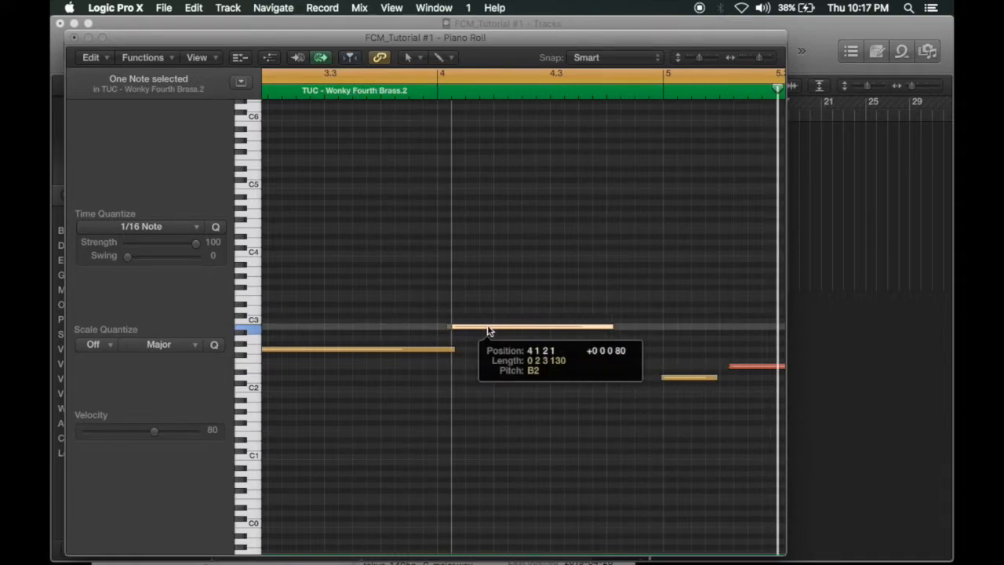
{"action": "key", "text": "space"}
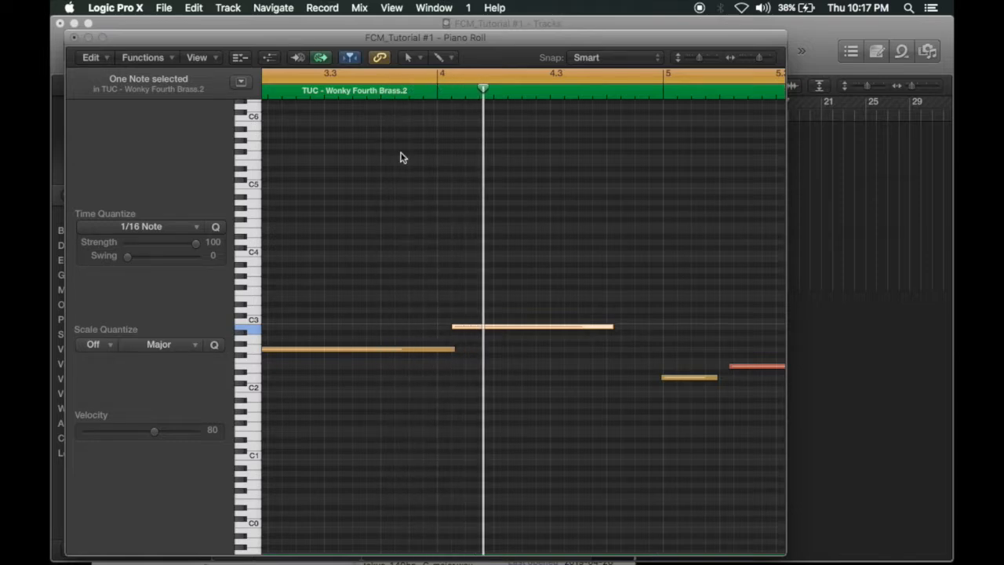
- Shorten the G2 note to end just past bar 4 and move the B2 note to start right where it ends
{"action": "left_click_drag", "start_coordinate": [451, 348], "coordinate": [445, 348]}
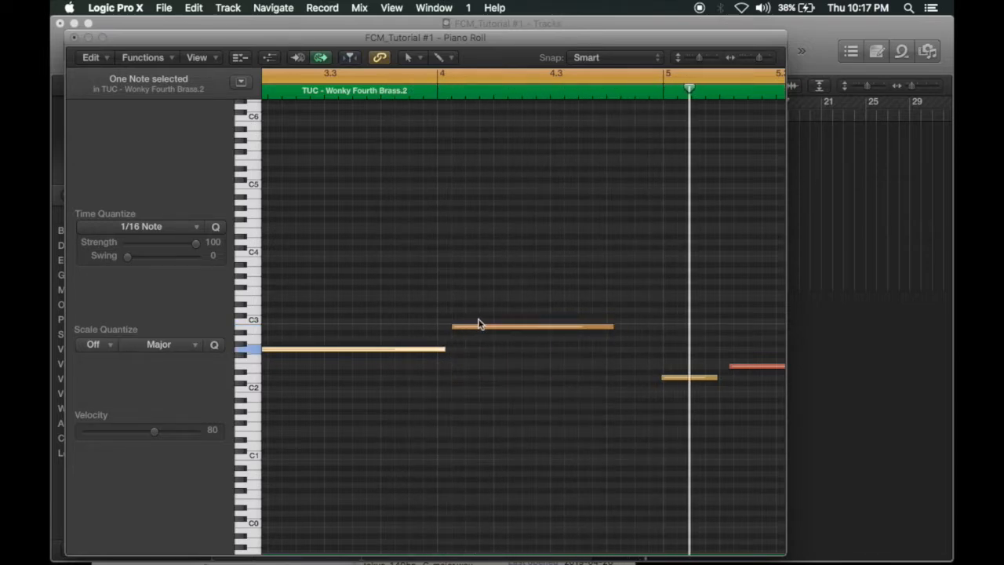
{"action": "left_click", "coordinate": [360, 93]}
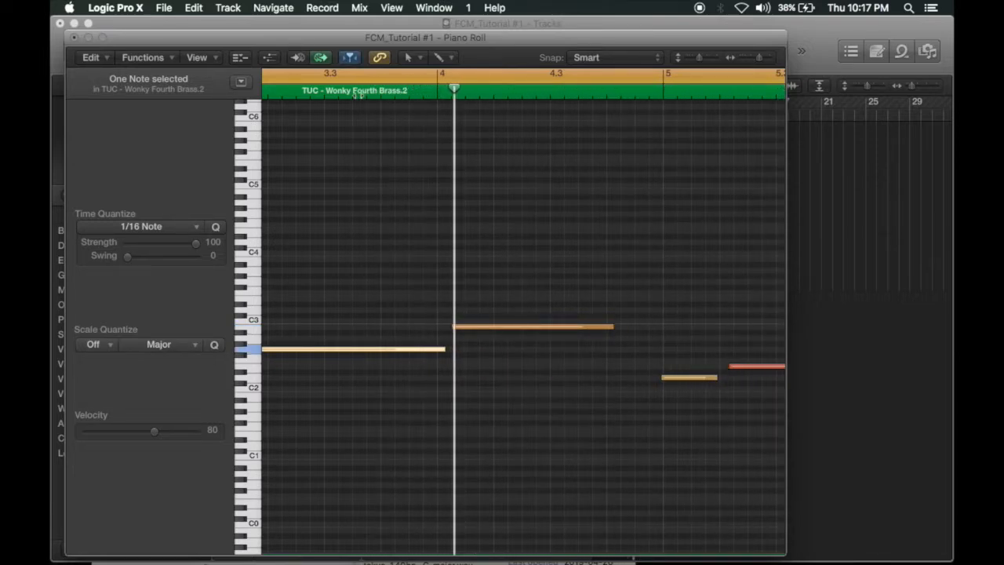
{"action": "left_click", "coordinate": [466, 327]}
{"action": "left_click_drag", "start_coordinate": [467, 330], "coordinate": [460, 331]}
{"action": "left_click", "coordinate": [396, 95]}
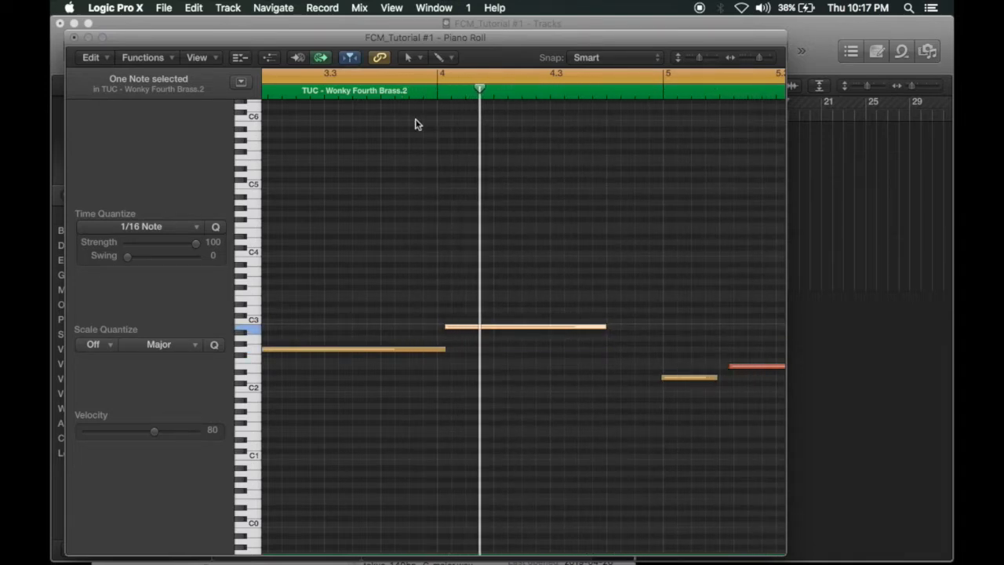
- Lengthen the first note of bar 5 to just before beat 3 and trim the following long note to start at beat 3
{"action": "scroll", "coordinate": [733, 379], "scroll_direction": "right", "scroll_amount": 2}
{"action": "scroll", "coordinate": [733, 379], "scroll_direction": "right", "scroll_amount": 12}
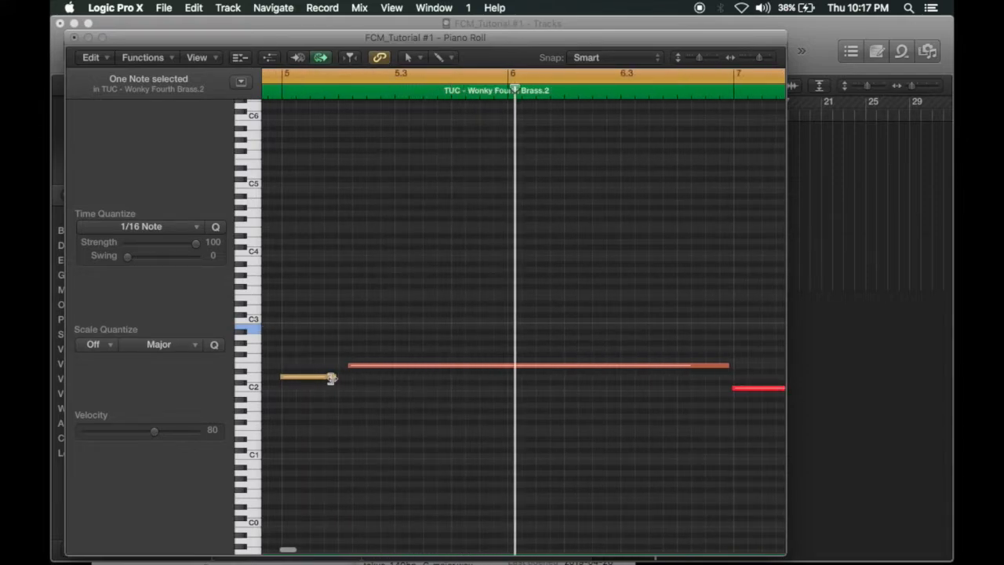
{"action": "left_click_drag", "start_coordinate": [337, 378], "coordinate": [378, 364]}
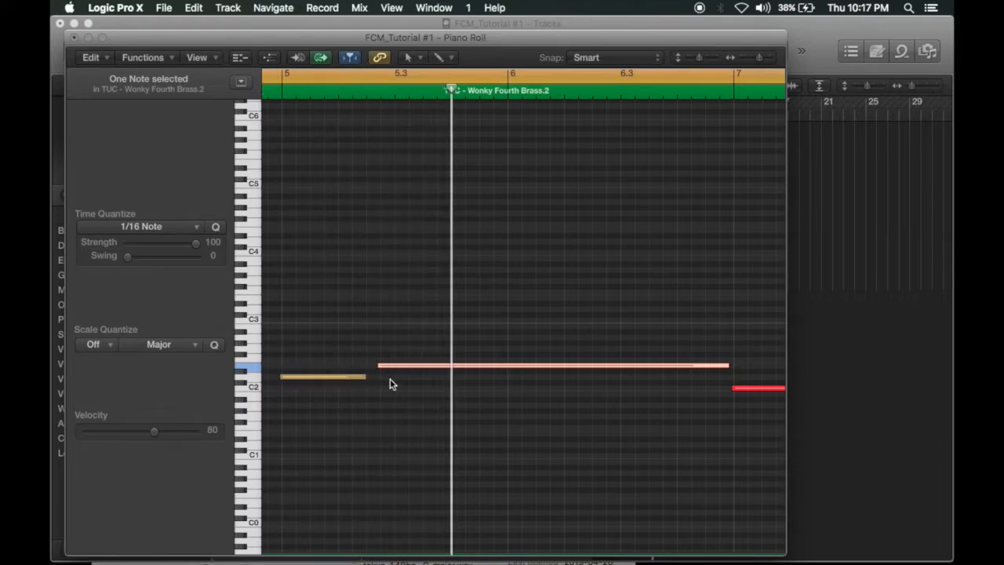
{"action": "left_click_drag", "start_coordinate": [365, 377], "coordinate": [387, 377]}
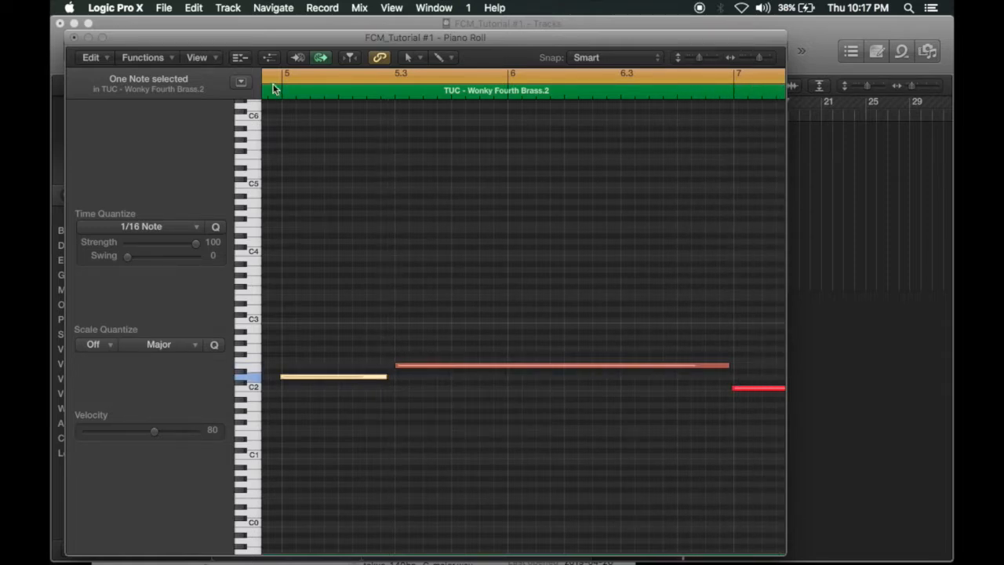
- Play the edited brass part through to its last notes and close the Piano Roll
{"action": "key", "text": "space"}
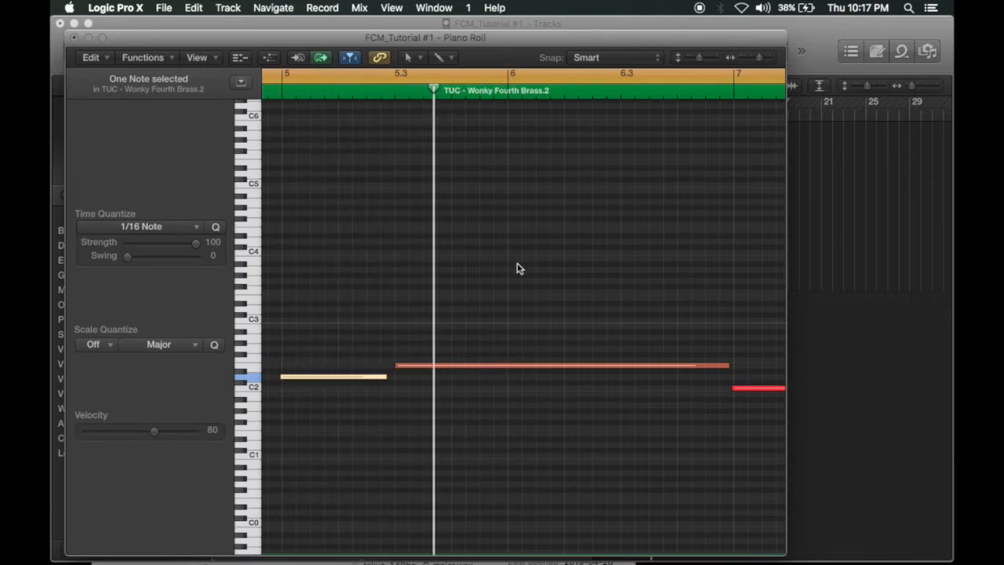
{"action": "scroll", "coordinate": [517, 268], "scroll_direction": "right", "scroll_amount": 5}
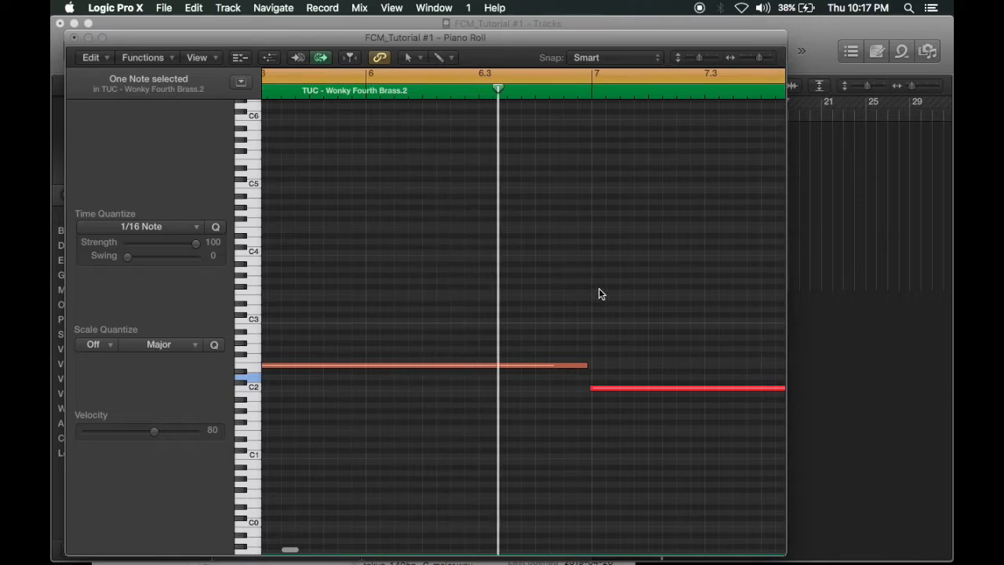
{"action": "scroll", "coordinate": [599, 289], "scroll_direction": "right", "scroll_amount": 4}
{"action": "scroll", "coordinate": [596, 295], "scroll_direction": "right", "scroll_amount": 4}
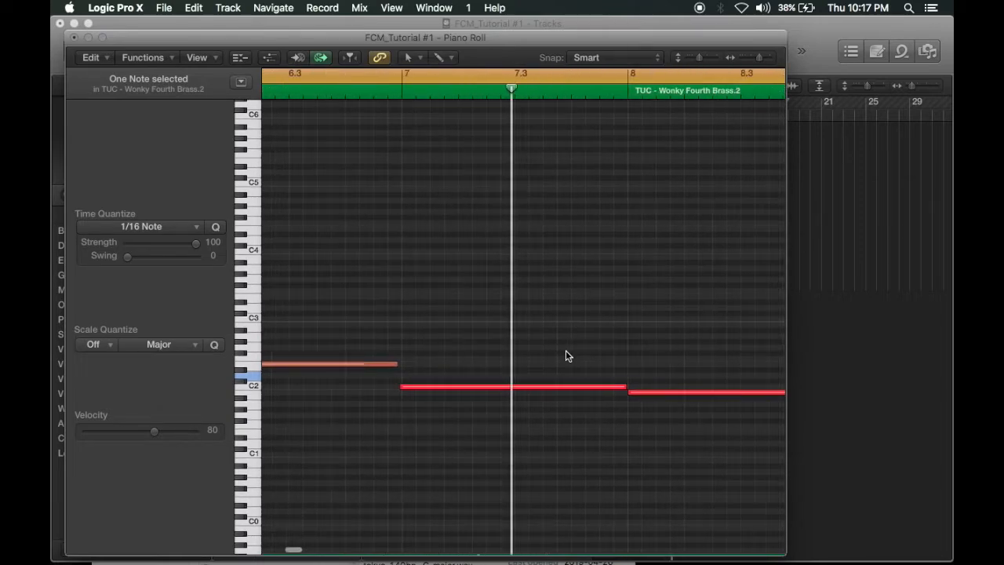
{"action": "scroll", "coordinate": [566, 354], "scroll_direction": "right", "scroll_amount": 5}
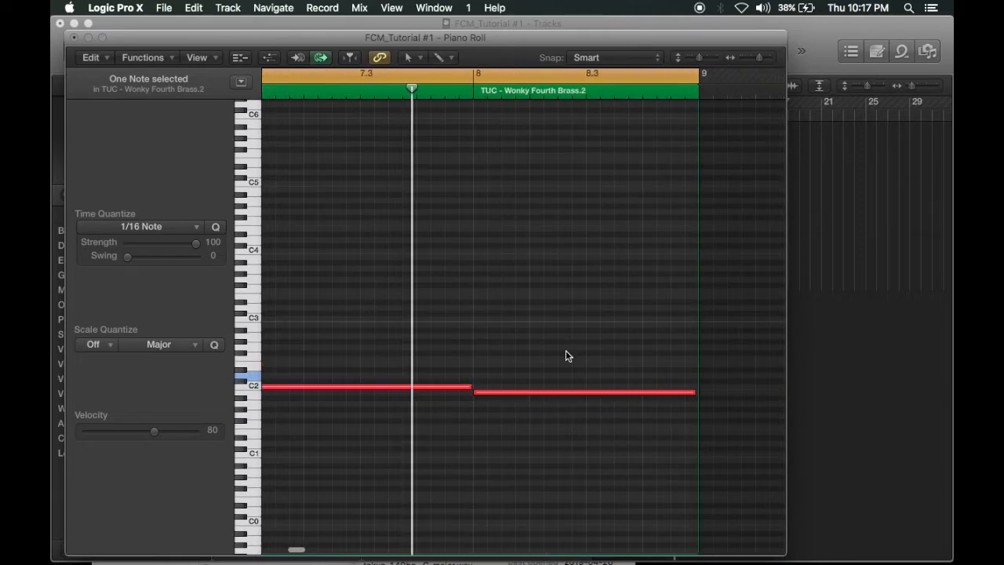
{"action": "left_click", "coordinate": [75, 37]}
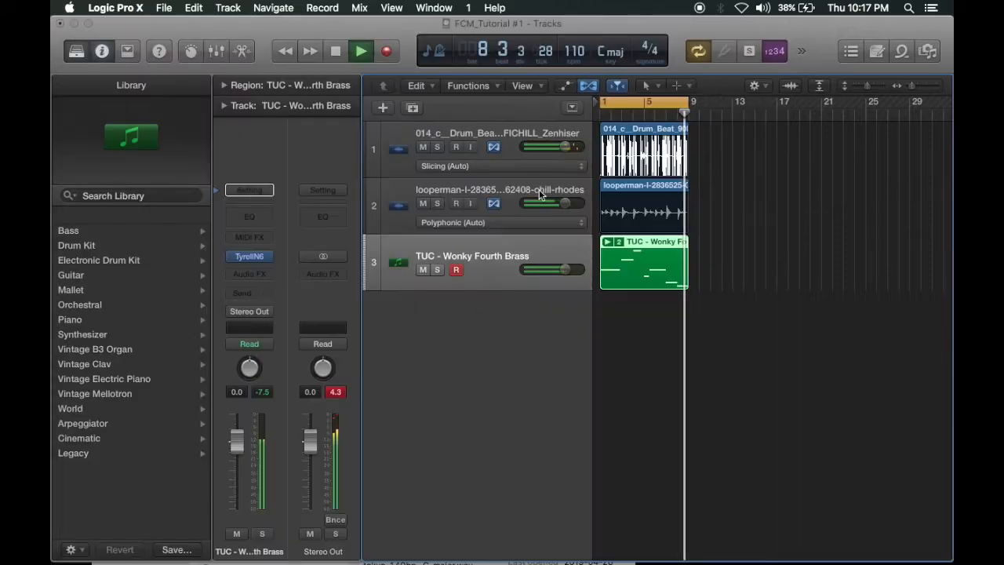
- Lower the brass track's volume to -1.8 and create a new track with the same instrument below it
{"action": "double_click", "coordinate": [646, 259]}
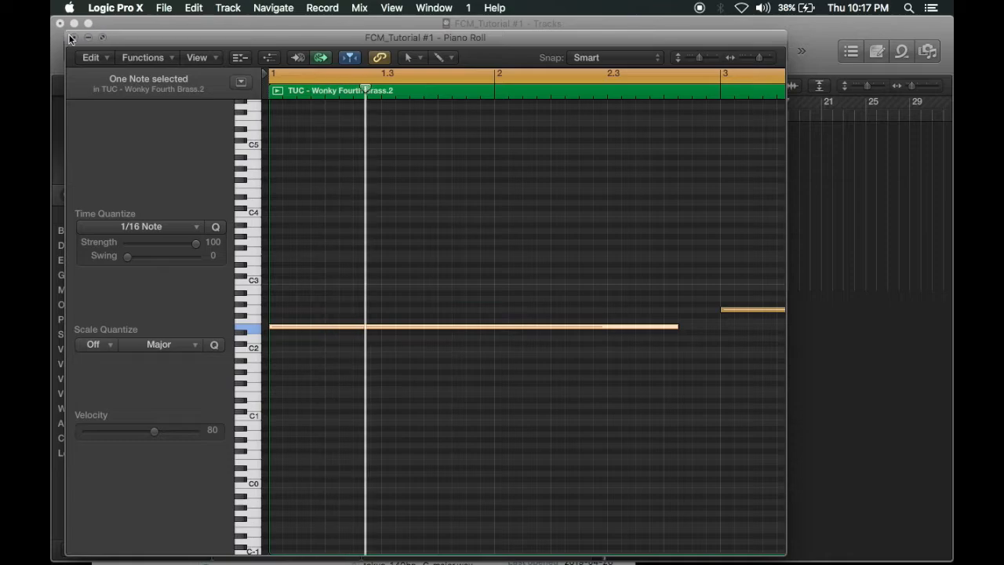
{"action": "key", "text": "super+w"}
{"action": "left_click_drag", "start_coordinate": [539, 274], "coordinate": [510, 265]}
{"action": "key", "text": "super+d"}
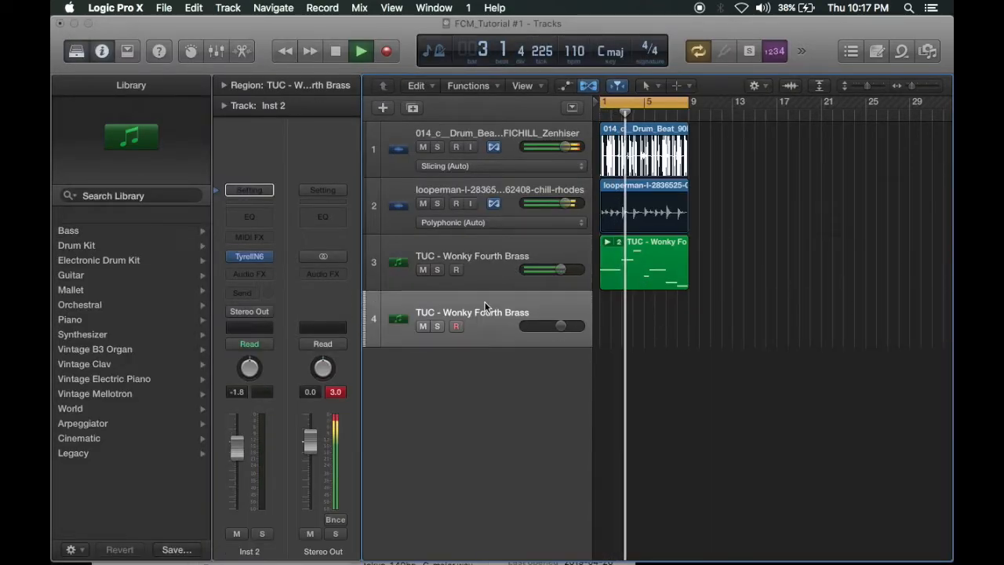
- Step back and forth through the TyrellN6 presets on the duplicated track, ending on TUC - SynthClavinet 1
{"action": "left_click", "coordinate": [249, 255]}
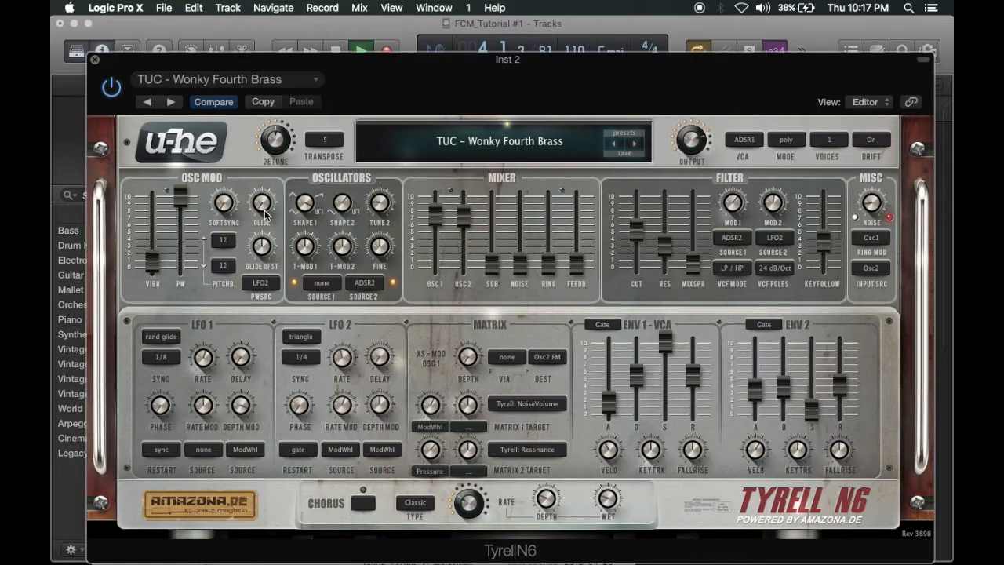
{"action": "left_click", "coordinate": [634, 144]}
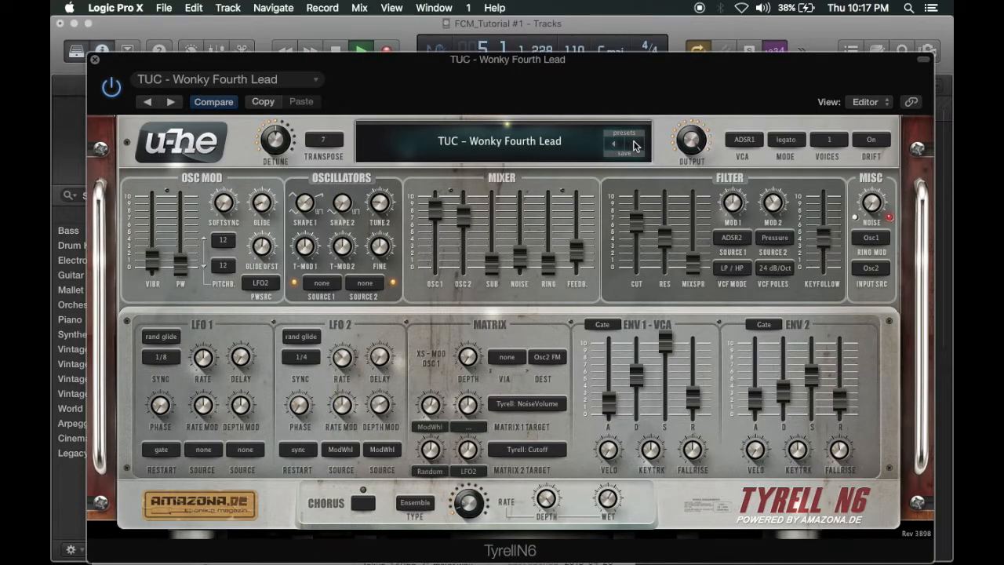
{"action": "left_click", "coordinate": [634, 144]}
{"action": "left_click", "coordinate": [634, 144]}
{"action": "left_click", "coordinate": [634, 145]}
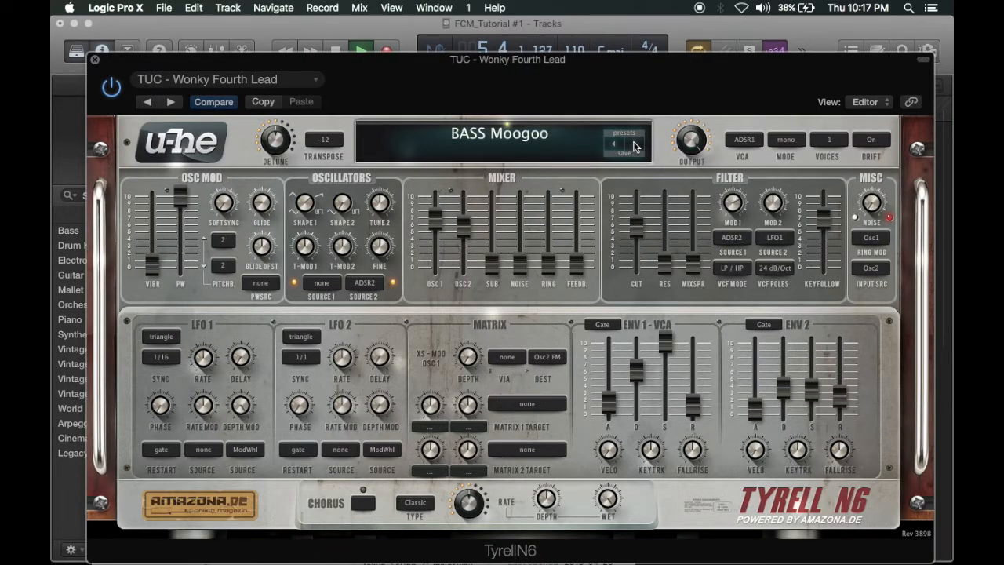
{"action": "left_click", "coordinate": [634, 144]}
{"action": "left_click", "coordinate": [612, 146]}
{"action": "left_click", "coordinate": [612, 145]}
{"action": "left_click", "coordinate": [610, 146]}
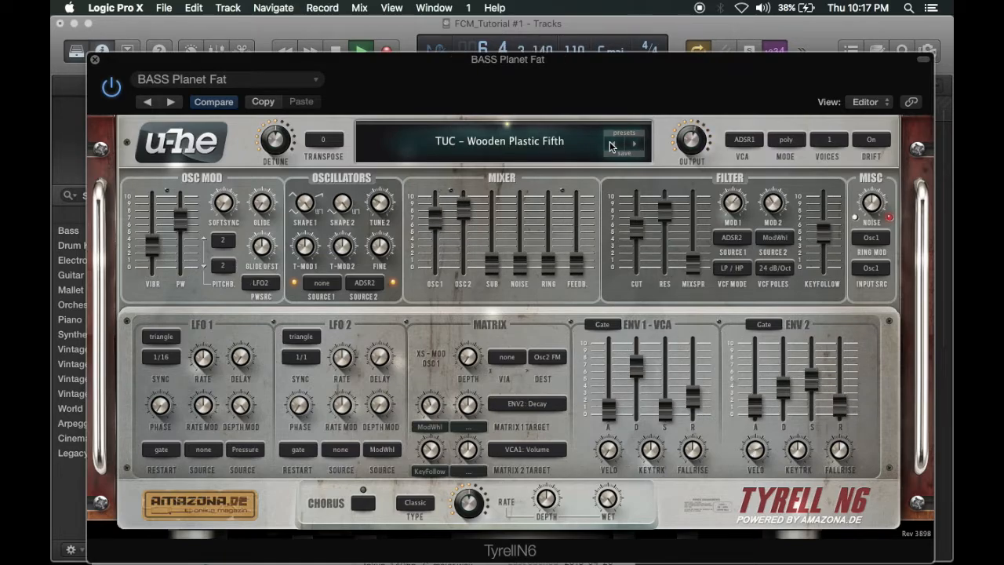
{"action": "left_click", "coordinate": [612, 145]}
{"action": "left_click", "coordinate": [612, 145]}
{"action": "left_click", "coordinate": [611, 145]}
{"action": "left_click", "coordinate": [612, 145]}
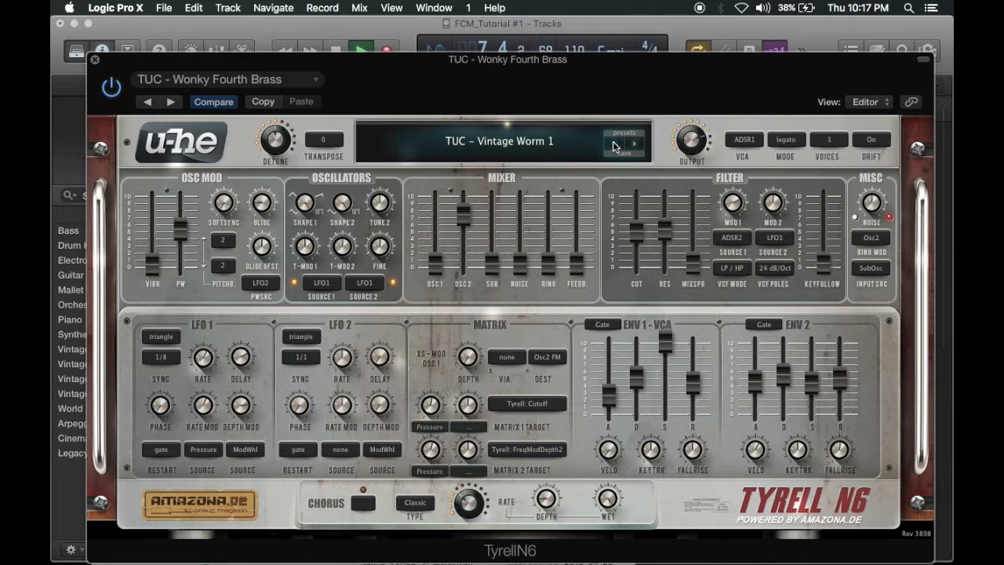
{"action": "left_click", "coordinate": [633, 145]}
{"action": "left_click", "coordinate": [634, 145]}
{"action": "left_click", "coordinate": [634, 145]}
{"action": "left_click", "coordinate": [634, 145]}
{"action": "left_click", "coordinate": [634, 145]}
{"action": "left_click", "coordinate": [636, 146]}
{"action": "left_click", "coordinate": [636, 146]}
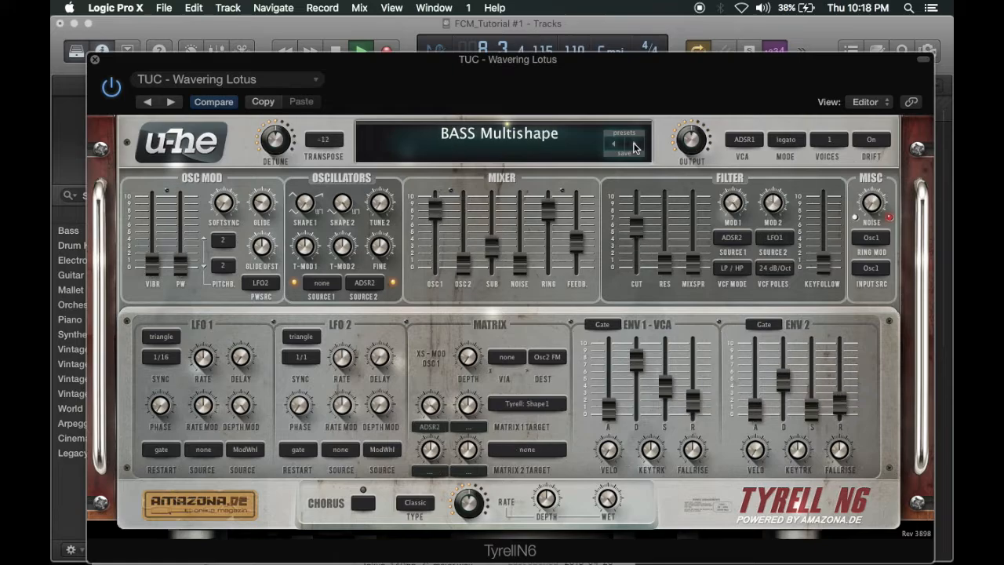
{"action": "left_click", "coordinate": [634, 145]}
{"action": "left_click", "coordinate": [634, 145]}
{"action": "left_click", "coordinate": [634, 145]}
{"action": "left_click", "coordinate": [634, 145]}
{"action": "left_click", "coordinate": [633, 145]}
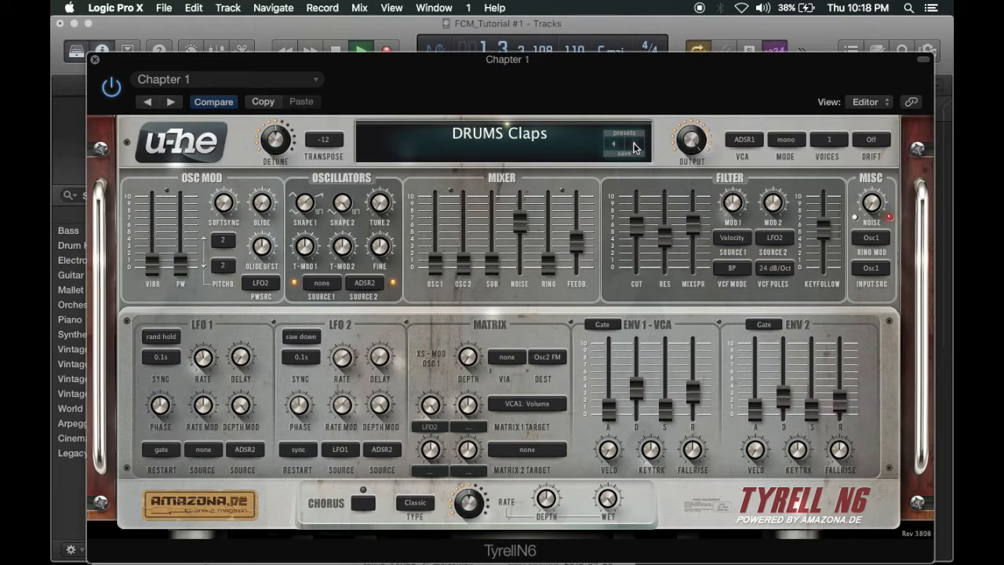
{"action": "left_click", "coordinate": [634, 145]}
{"action": "left_click", "coordinate": [633, 145]}
{"action": "left_click", "coordinate": [614, 145]}
{"action": "left_click", "coordinate": [614, 145]}
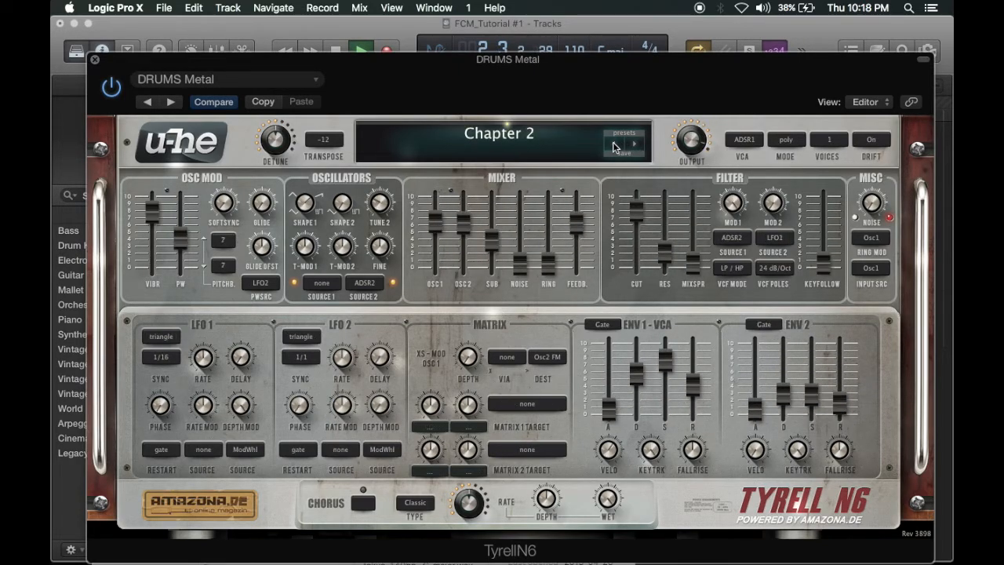
{"action": "left_click", "coordinate": [615, 145]}
{"action": "left_click", "coordinate": [614, 145]}
{"action": "left_click", "coordinate": [614, 146]}
{"action": "left_click", "coordinate": [614, 145]}
{"action": "left_click", "coordinate": [614, 145]}
{"action": "left_click", "coordinate": [614, 145]}
{"action": "left_click", "coordinate": [614, 145]}
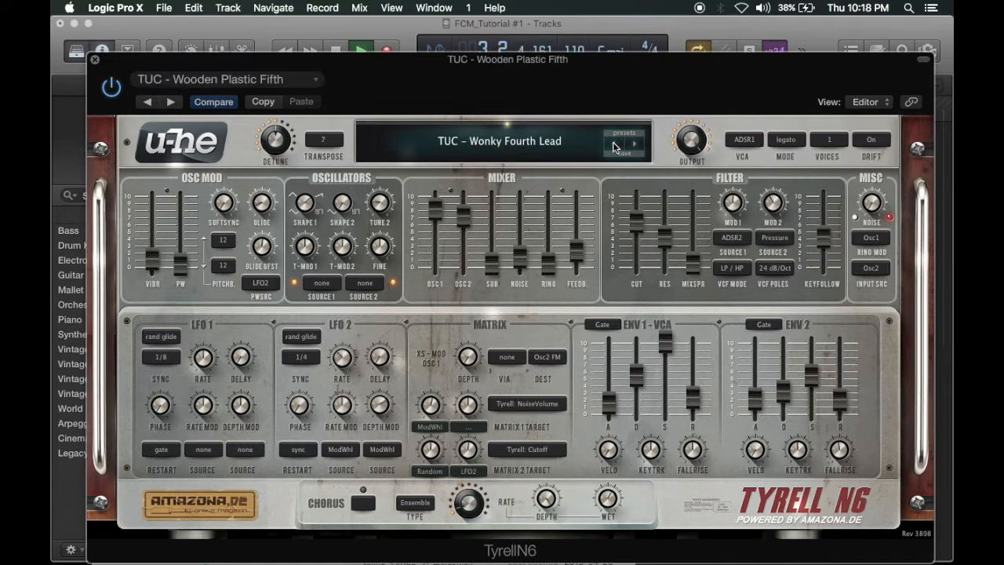
{"action": "left_click", "coordinate": [614, 146]}
{"action": "left_click", "coordinate": [614, 145]}
{"action": "left_click", "coordinate": [614, 145]}
{"action": "left_click", "coordinate": [614, 145]}
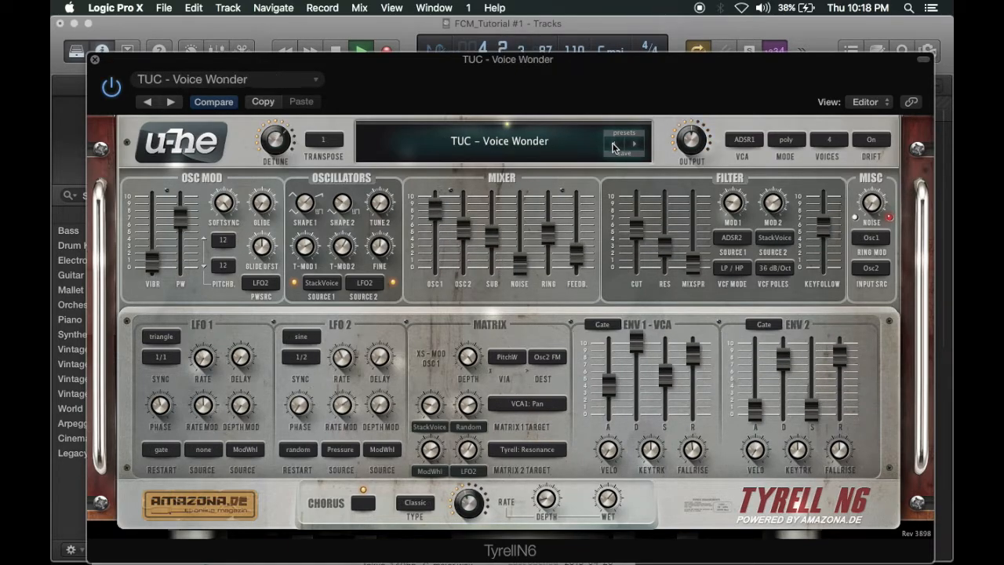
{"action": "left_click", "coordinate": [614, 145]}
{"action": "left_click", "coordinate": [614, 146]}
{"action": "left_click", "coordinate": [614, 145]}
{"action": "left_click", "coordinate": [614, 145]}
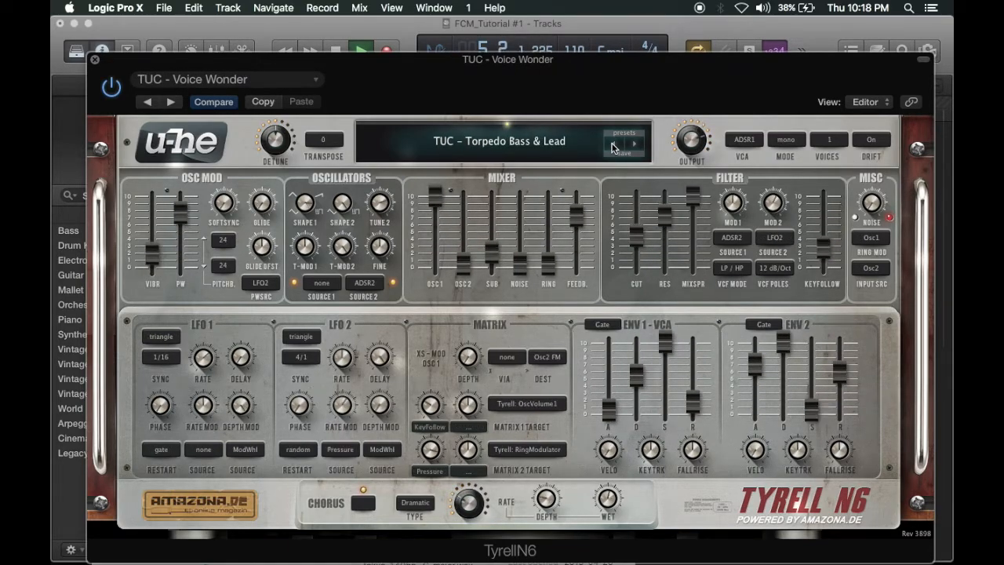
{"action": "left_click", "coordinate": [614, 145]}
{"action": "left_click", "coordinate": [614, 145]}
{"action": "left_click", "coordinate": [614, 145]}
{"action": "left_click", "coordinate": [614, 145]}
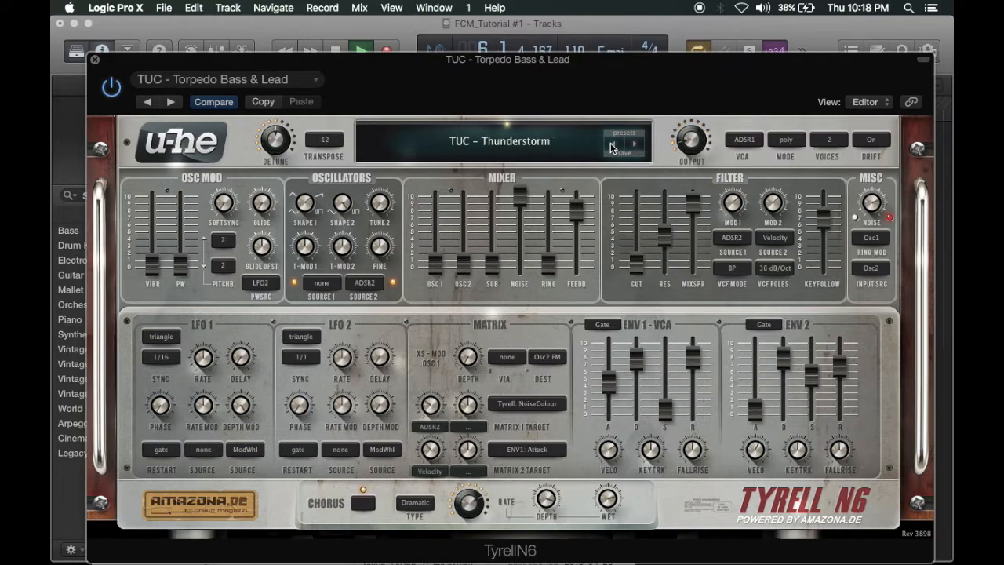
{"action": "left_click", "coordinate": [612, 147]}
{"action": "left_click", "coordinate": [612, 147]}
{"action": "left_click", "coordinate": [613, 147]}
{"action": "left_click", "coordinate": [613, 147]}
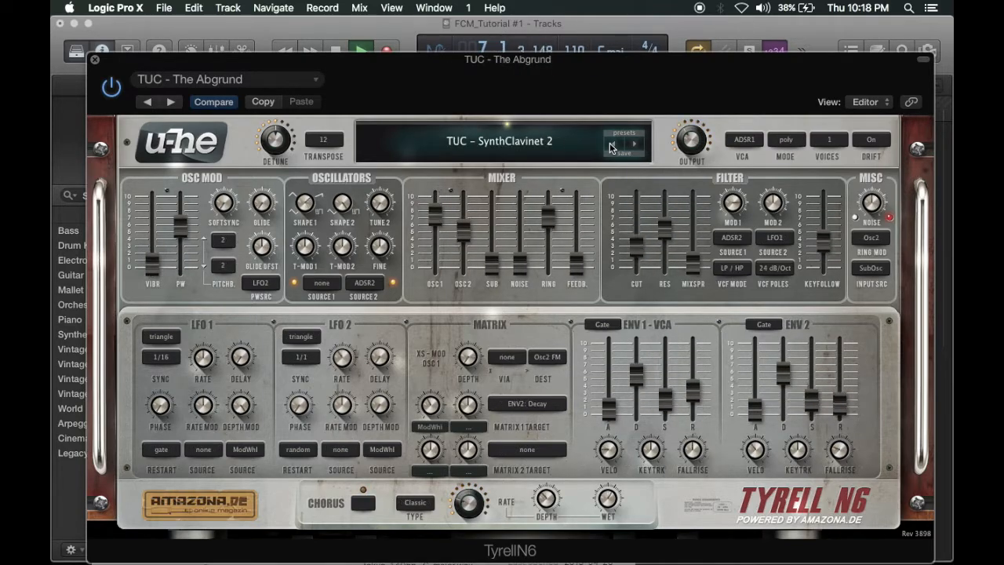
{"action": "left_click", "coordinate": [94, 60]}
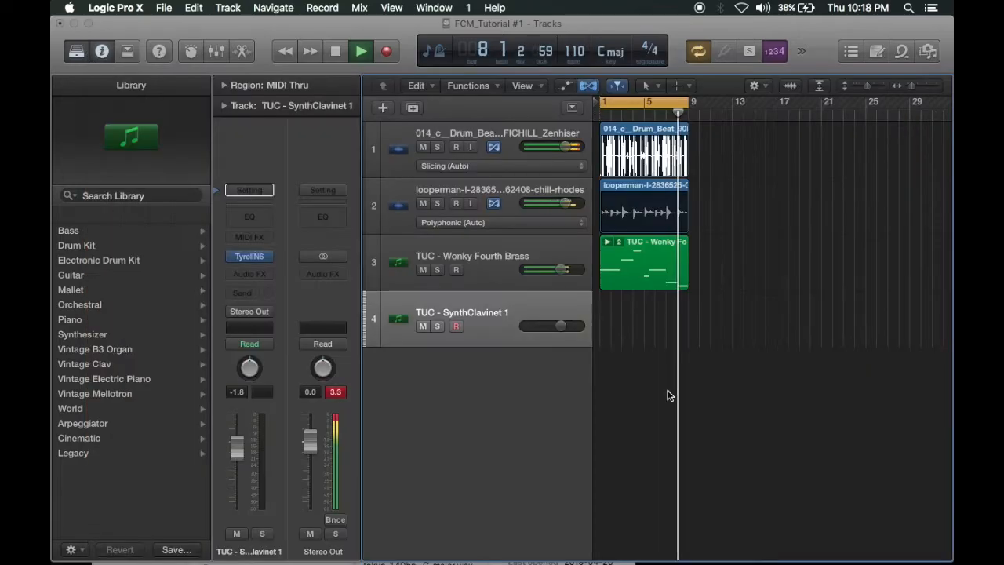
- Replace the TyrellN6 instrument on track 4 with the EXS24 sampler in stereo
{"action": "left_click", "coordinate": [267, 257]}
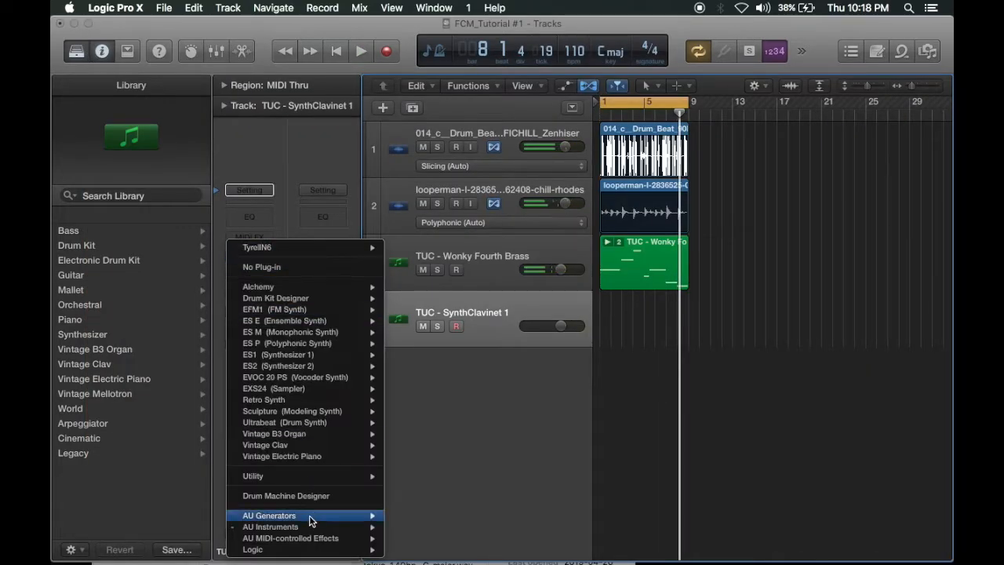
{"action": "mouse_move", "coordinate": [269, 526]}
{"action": "mouse_move", "coordinate": [424, 528]}
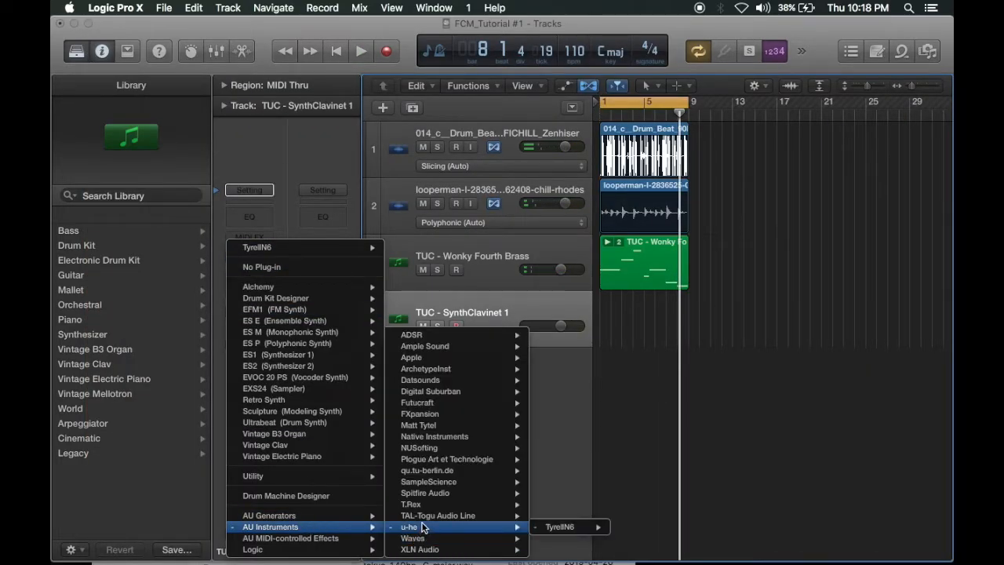
{"action": "mouse_move", "coordinate": [318, 391]}
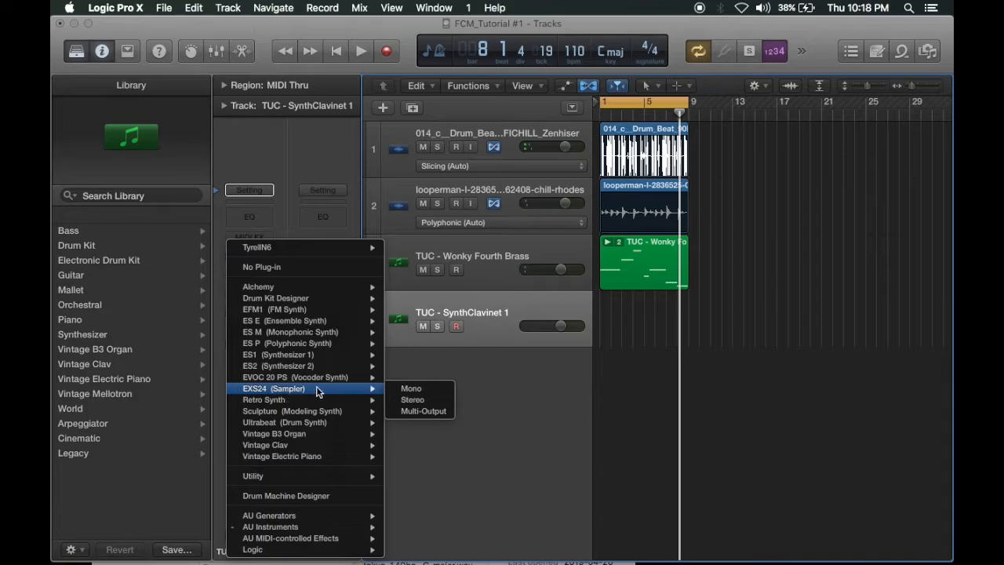
{"action": "left_click", "coordinate": [411, 400]}
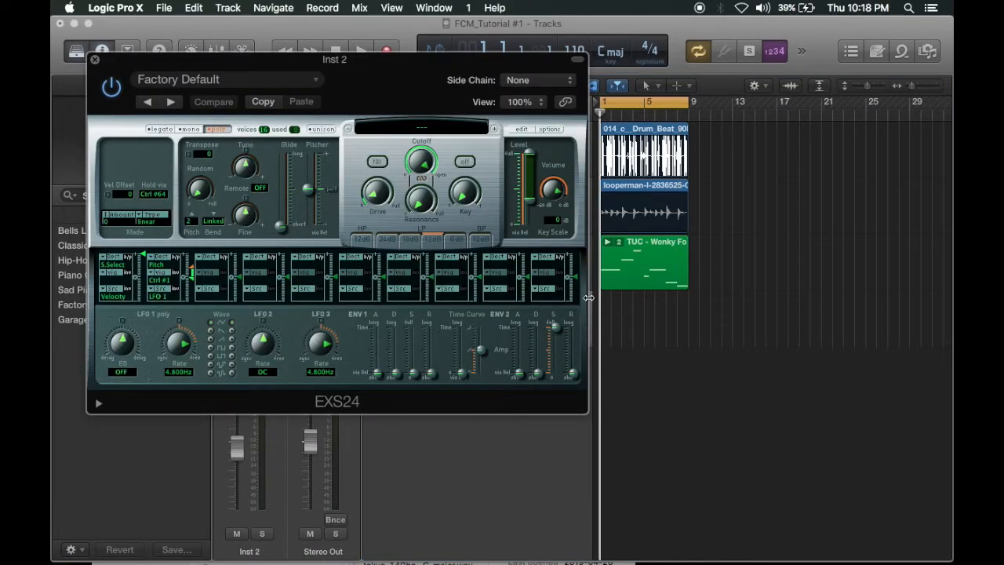
- Start playback and copy the brass MIDI region onto the EXS24 track, aligned at bar 1
{"action": "key", "text": "space"}
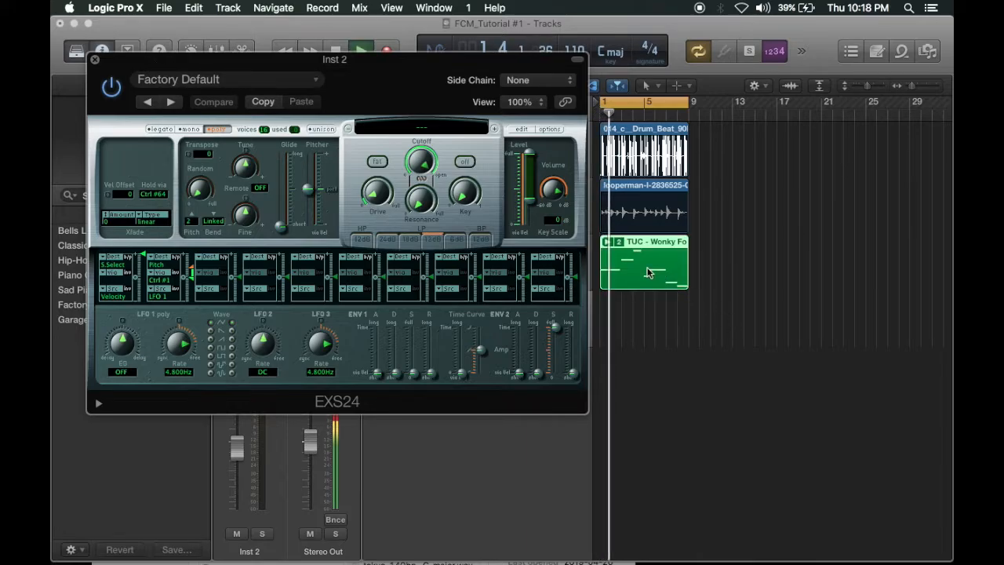
{"action": "left_click_drag", "start_coordinate": [650, 287], "coordinate": [646, 316]}
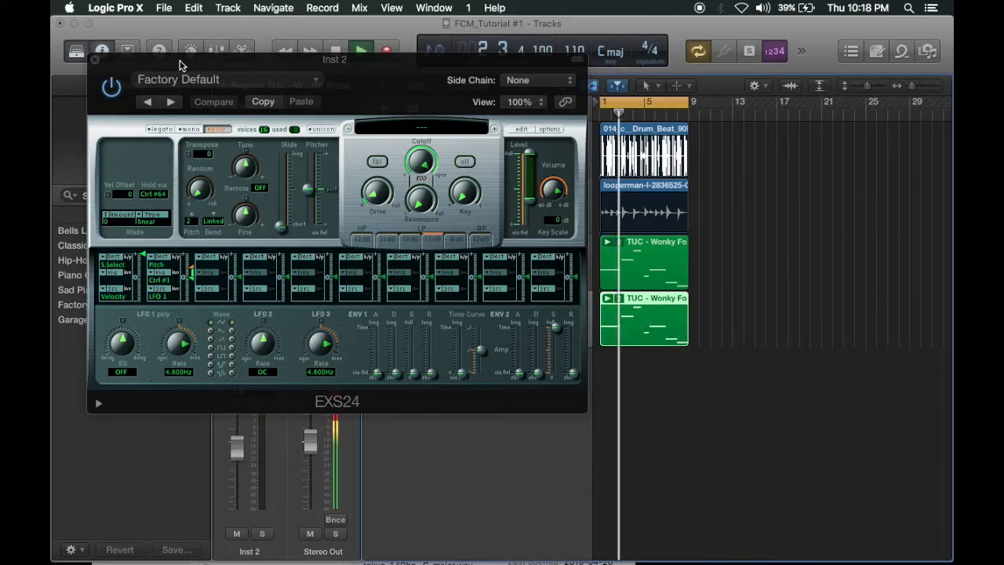
{"action": "left_click", "coordinate": [94, 60]}
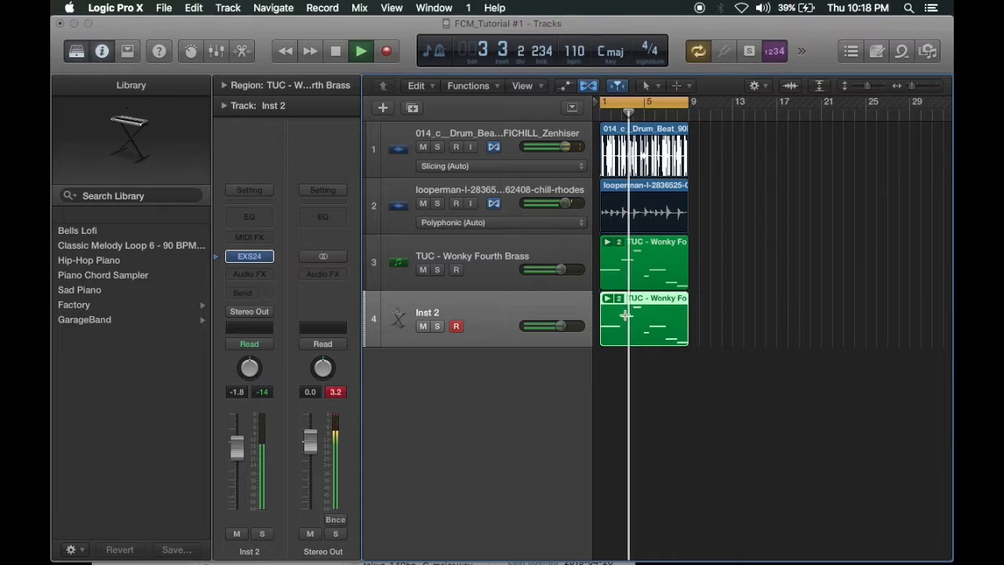
- Transpose all notes of the copied region on track 4 down by 12 semitones
{"action": "double_click", "coordinate": [626, 315]}
{"action": "right_click", "coordinate": [418, 253]}
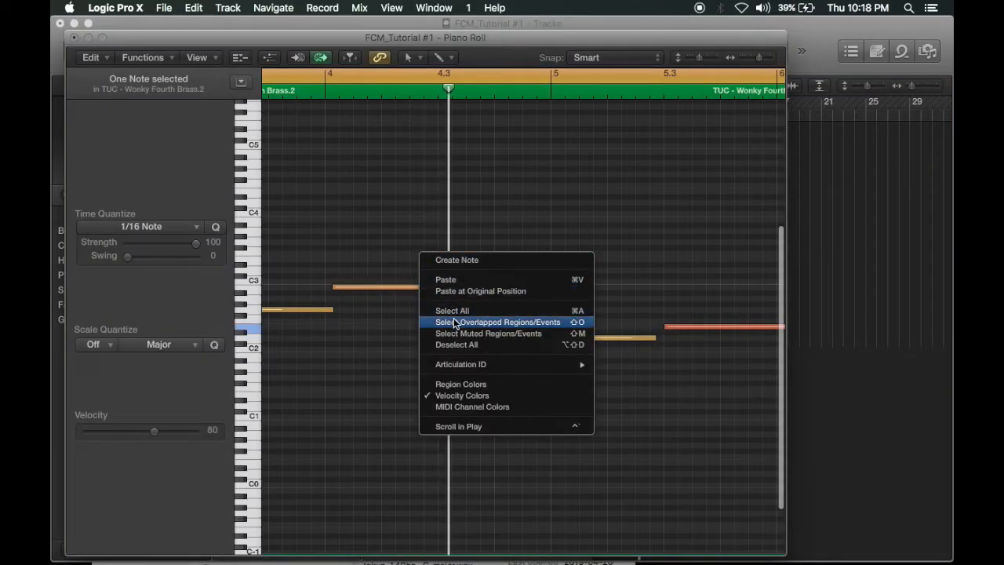
{"action": "left_click", "coordinate": [453, 311]}
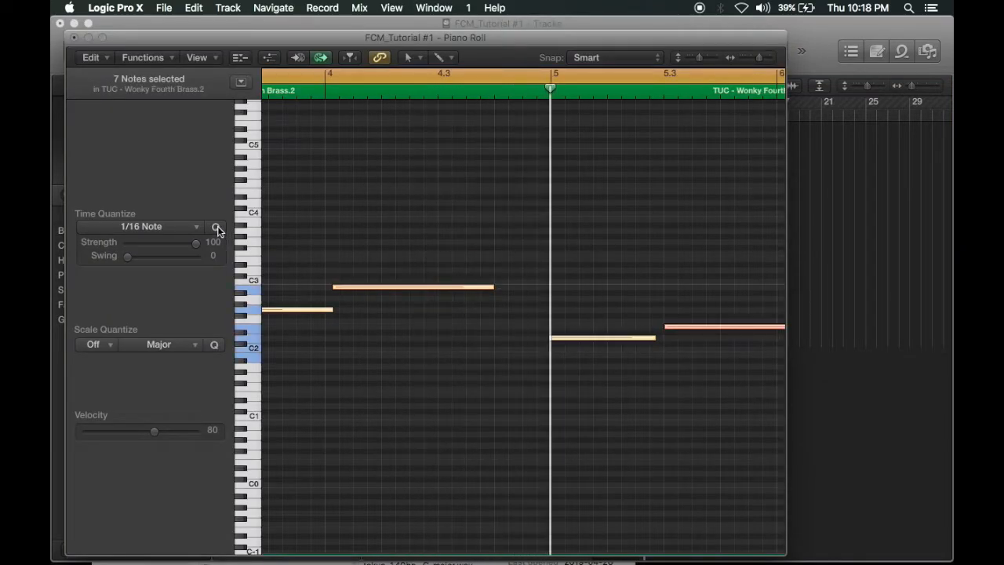
{"action": "left_click", "coordinate": [164, 7]}
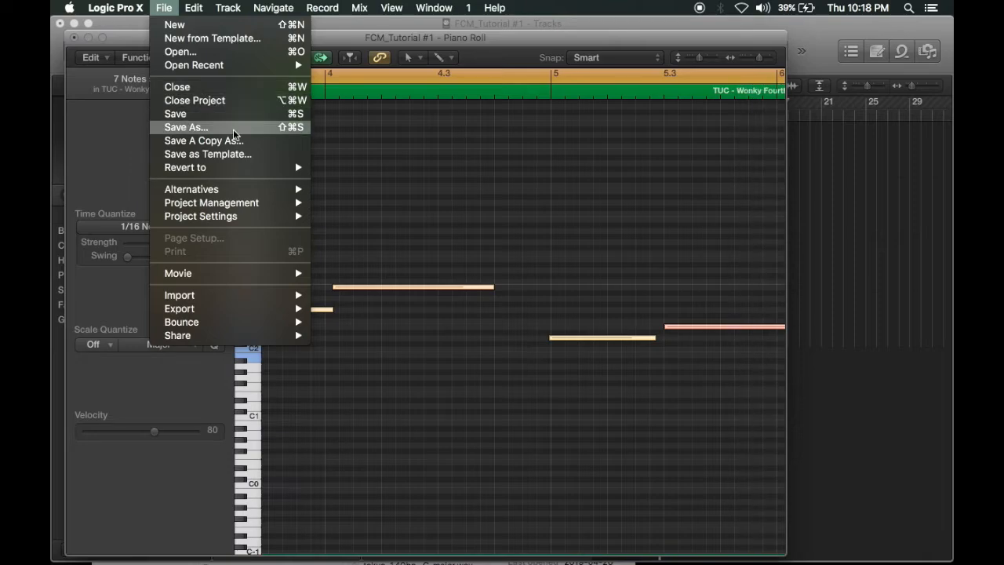
{"action": "mouse_move", "coordinate": [195, 6]}
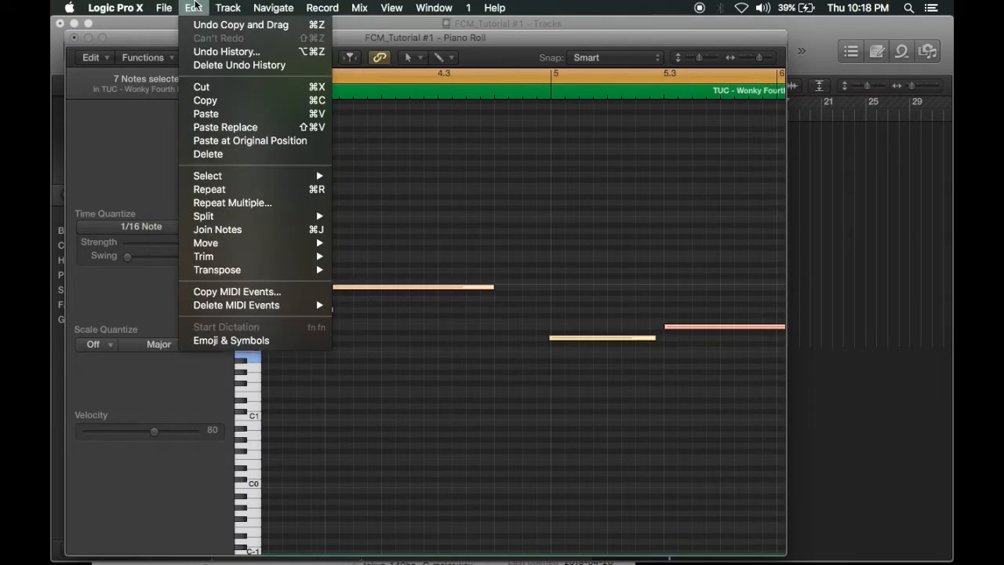
{"action": "mouse_move", "coordinate": [236, 277]}
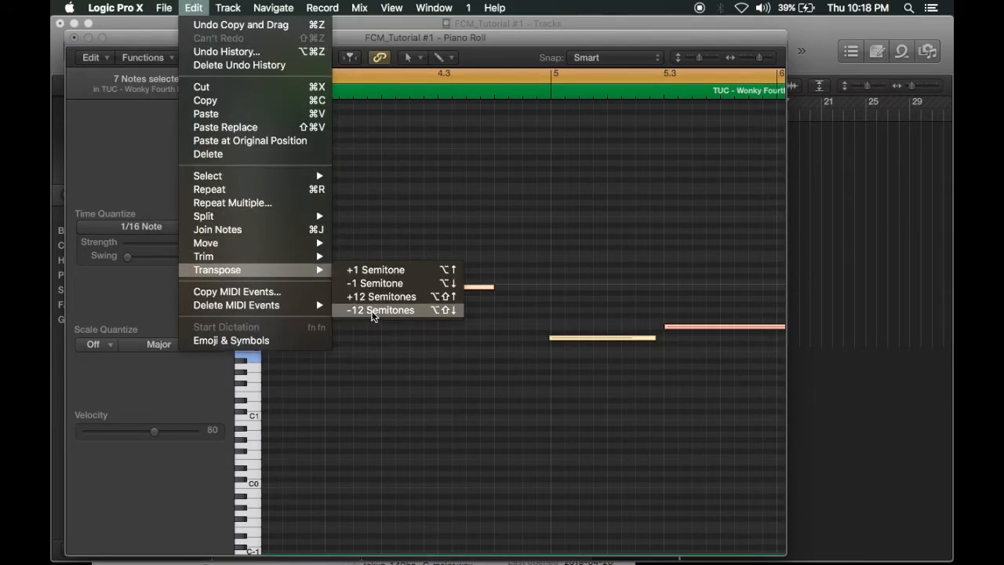
{"action": "left_click", "coordinate": [373, 311]}
{"action": "scroll", "coordinate": [373, 316], "scroll_direction": "left", "scroll_amount": 2}
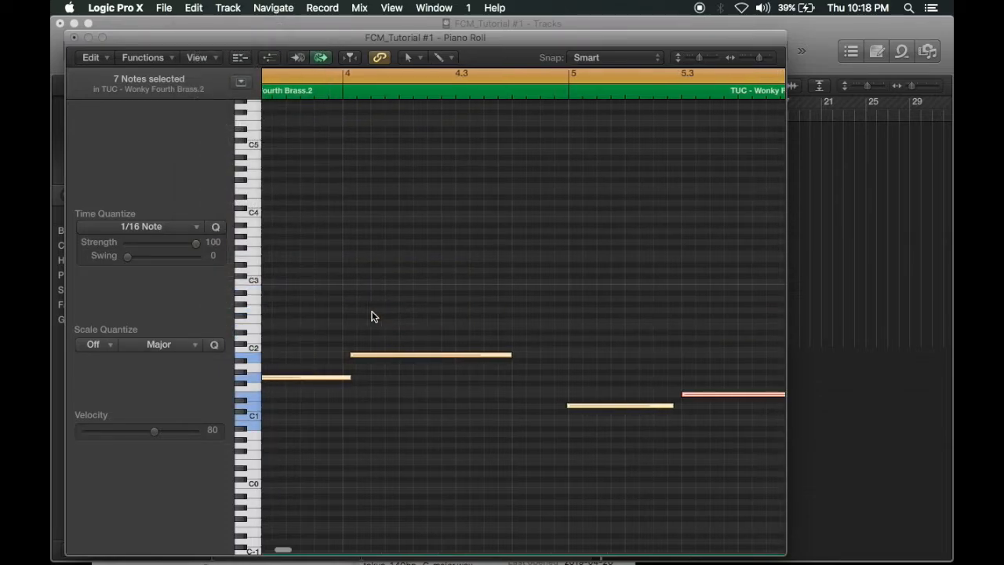
{"action": "left_click", "coordinate": [76, 38]}
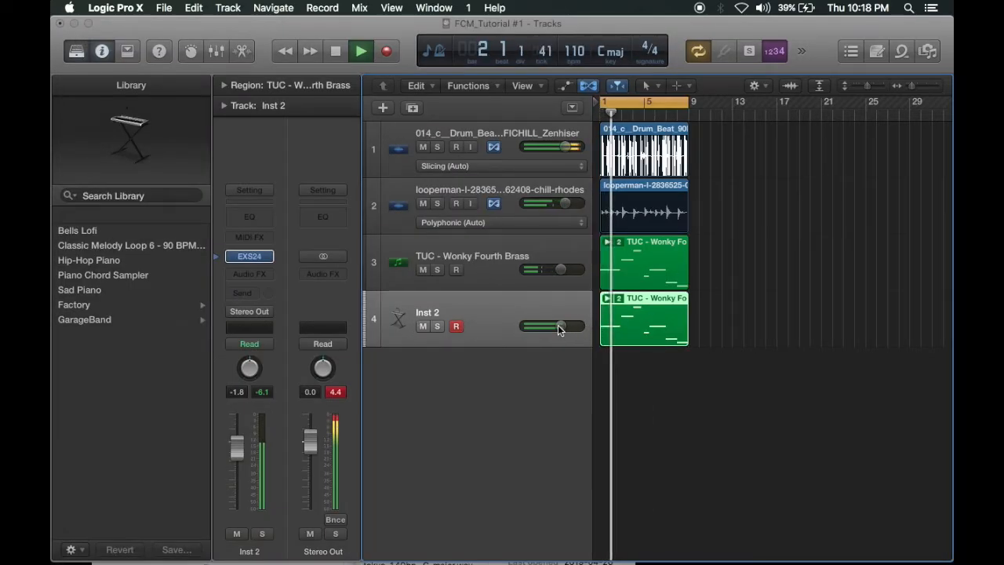
- Raise the EXS24 track's volume to 2.2 and hide the Library
{"action": "left_click_drag", "start_coordinate": [559, 326], "coordinate": [586, 326]}
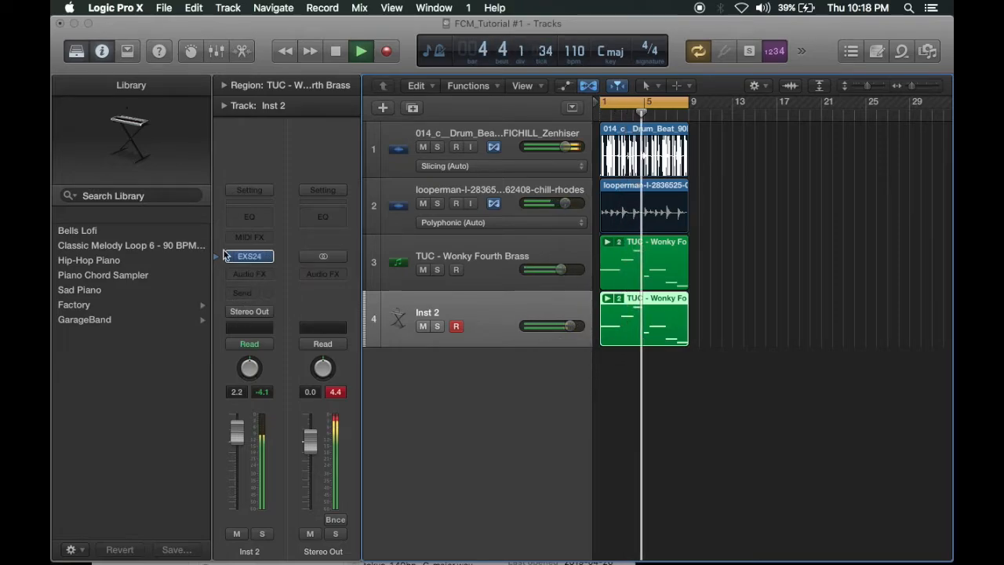
{"action": "left_click", "coordinate": [250, 258]}
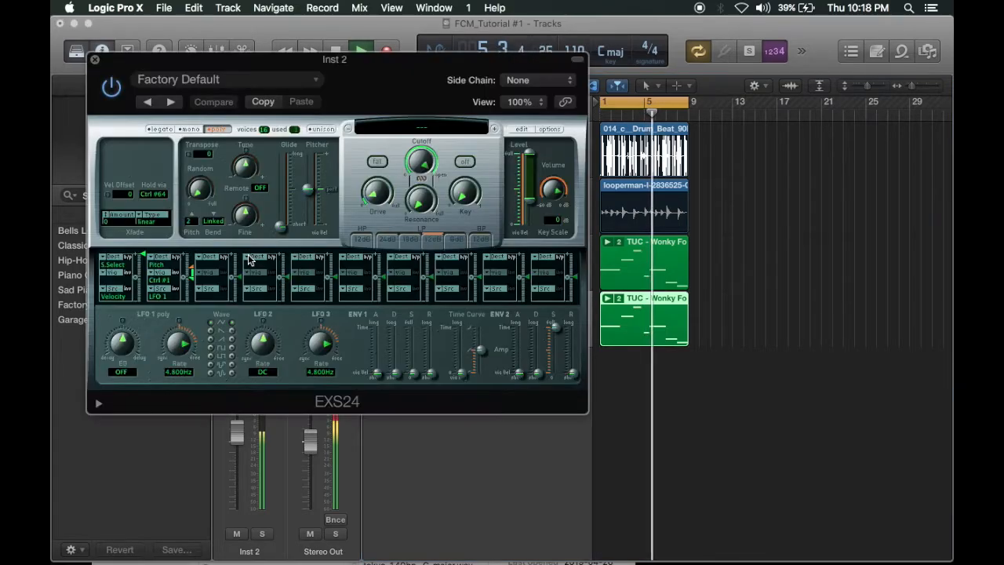
{"action": "left_click", "coordinate": [94, 61]}
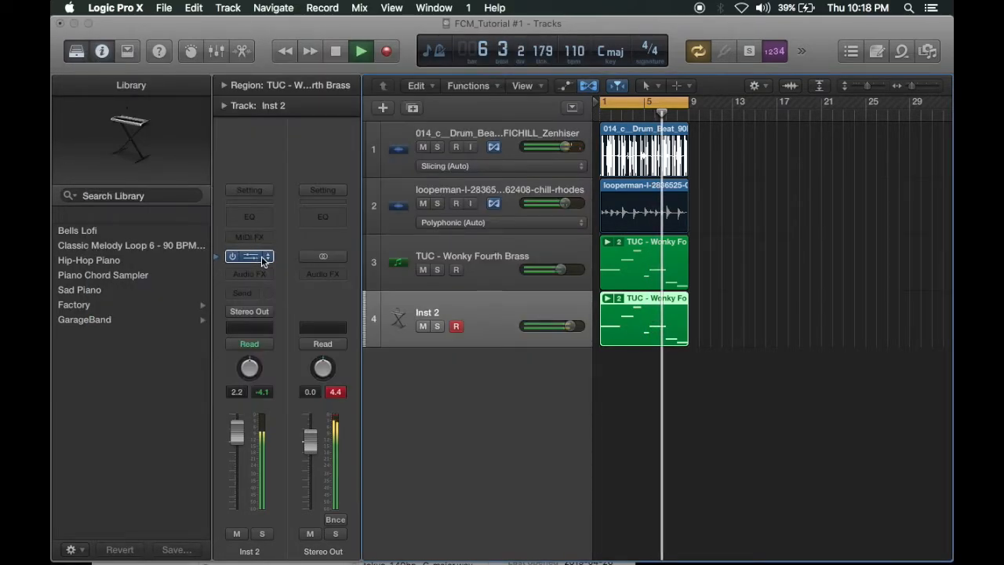
{"action": "left_click", "coordinate": [250, 258]}
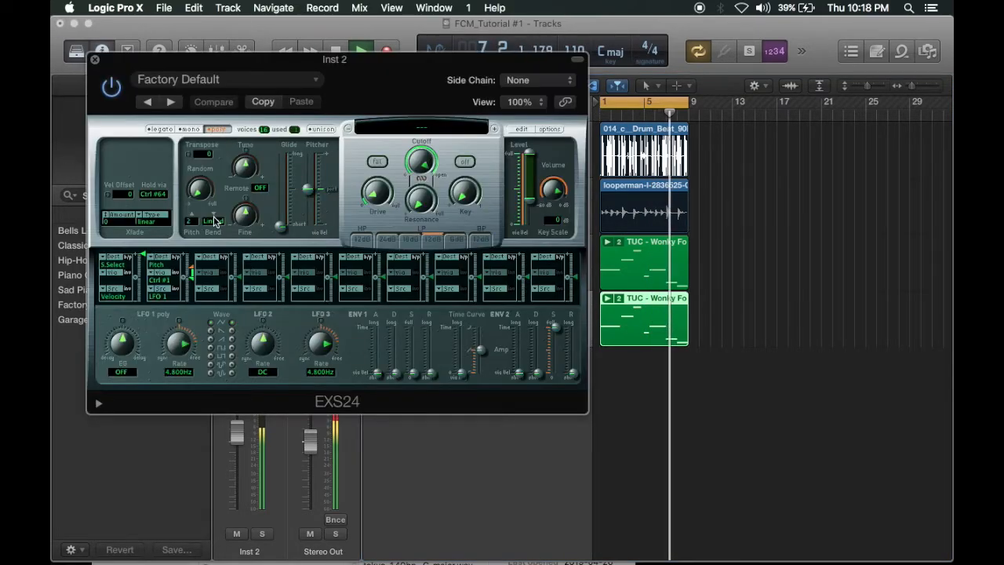
{"action": "left_click", "coordinate": [94, 61]}
{"action": "left_click", "coordinate": [77, 52]}
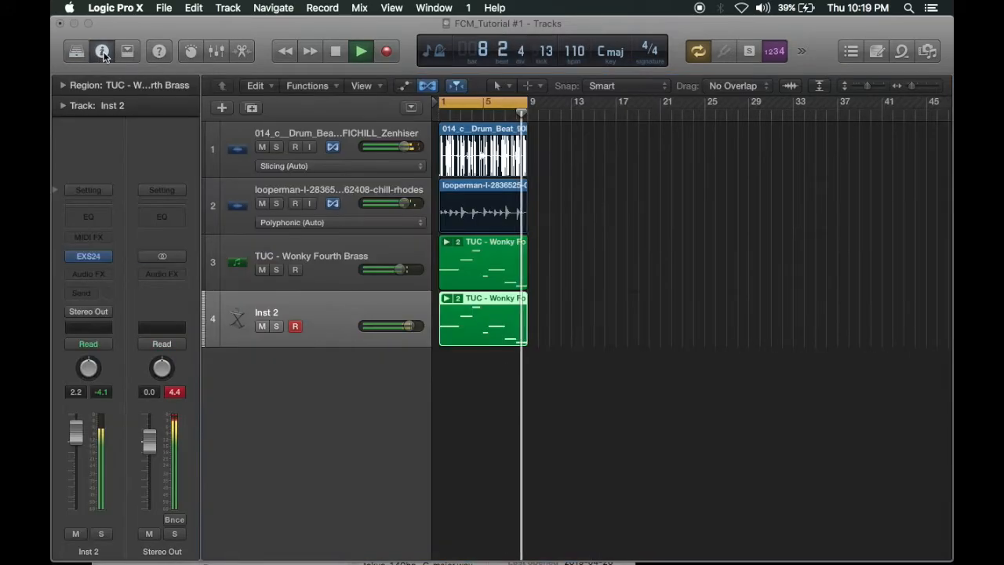
- Browse the factory Synth Bass presets in the Library and load FB LAtt Bass on track 4
{"action": "left_click", "coordinate": [102, 52]}
{"action": "left_click", "coordinate": [77, 51]}
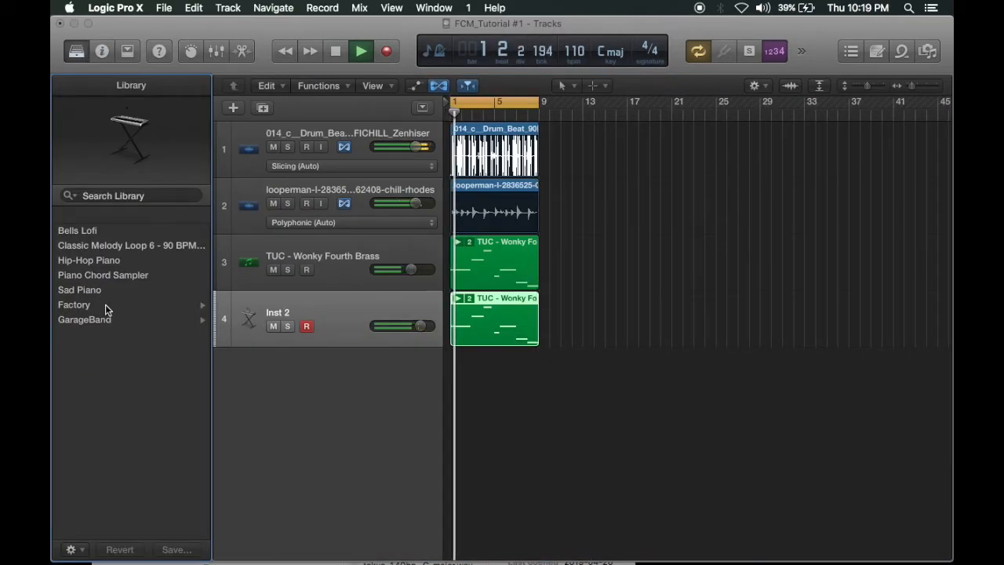
{"action": "left_click", "coordinate": [105, 304]}
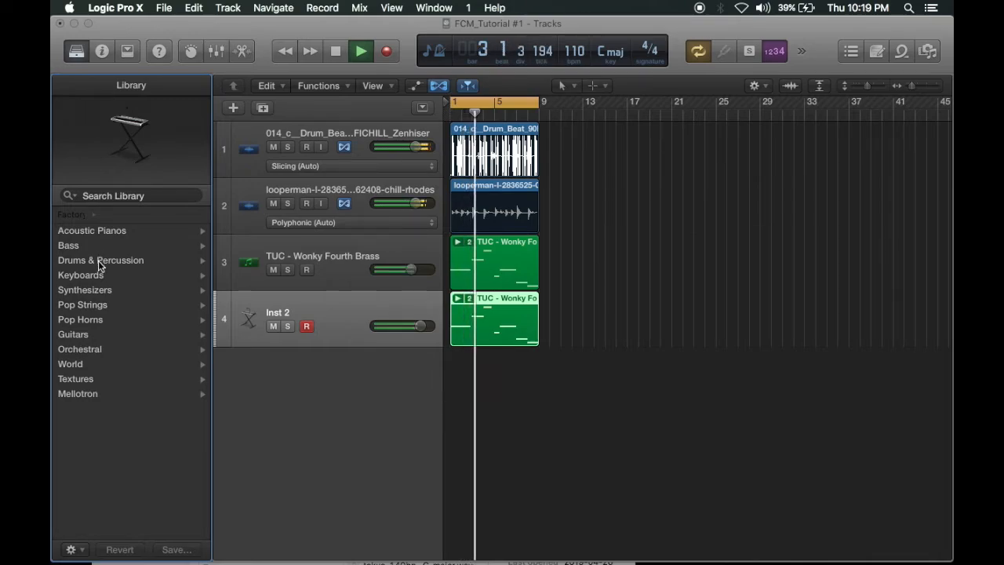
{"action": "left_click", "coordinate": [90, 289]}
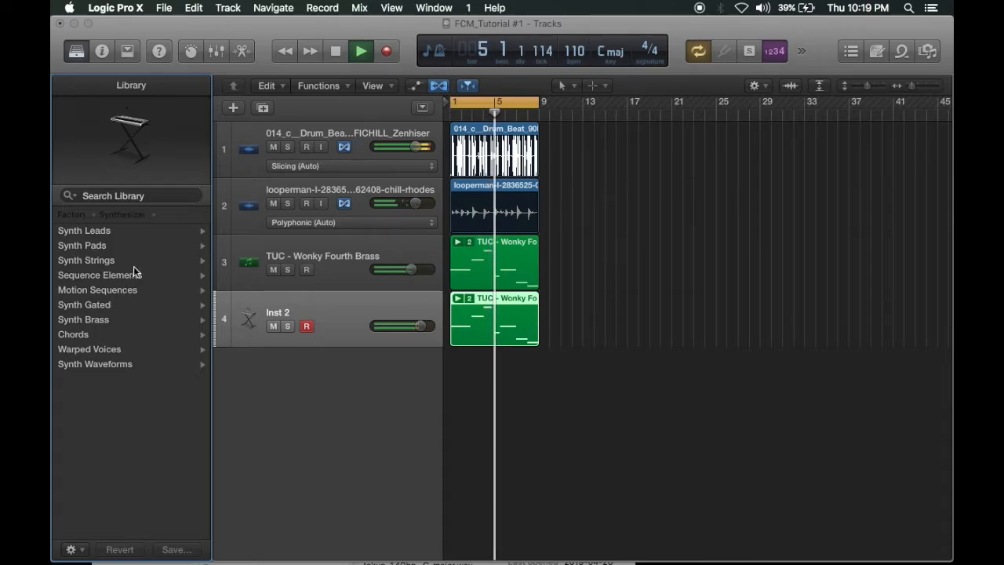
{"action": "left_click", "coordinate": [72, 214]}
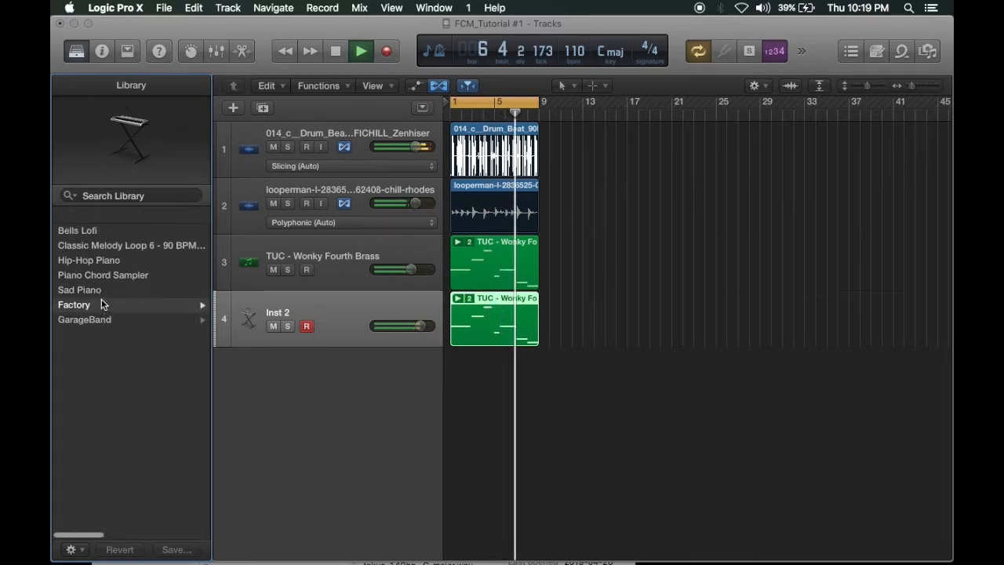
{"action": "left_click", "coordinate": [99, 305]}
{"action": "left_click", "coordinate": [95, 248]}
{"action": "left_click", "coordinate": [96, 260]}
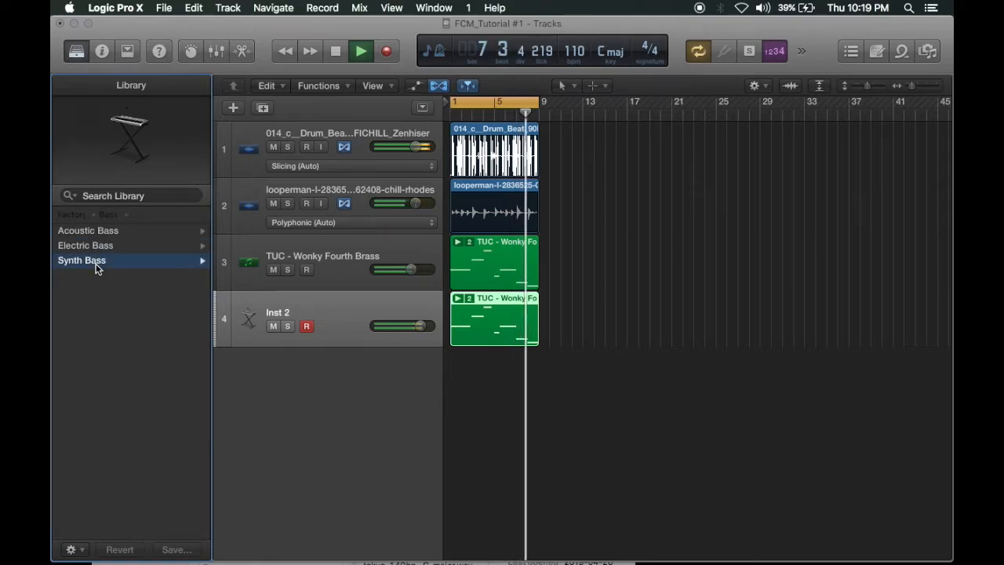
{"action": "left_click", "coordinate": [113, 352]}
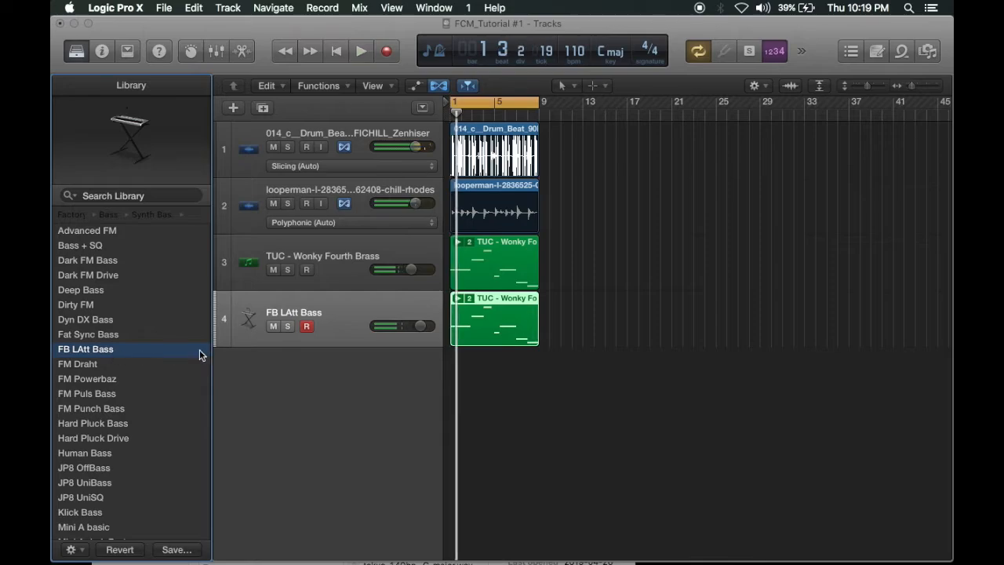
- Start playback, switch track 4 to the Deep Bass preset and briefly solo it
{"action": "key", "text": "space"}
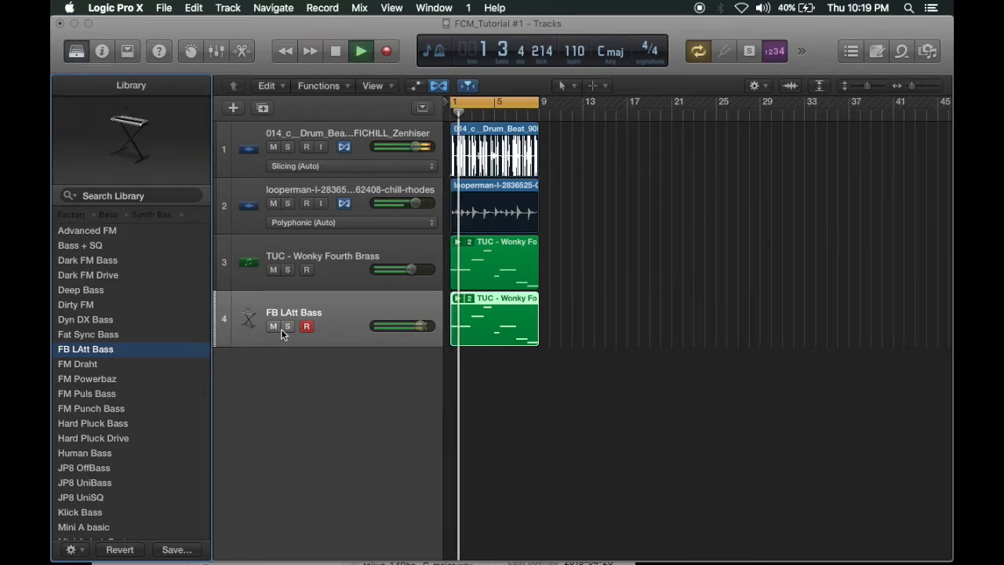
{"action": "key", "text": "Up"}
{"action": "key", "text": "Up"}
{"action": "key", "text": "Up"}
{"action": "key", "text": "Up"}
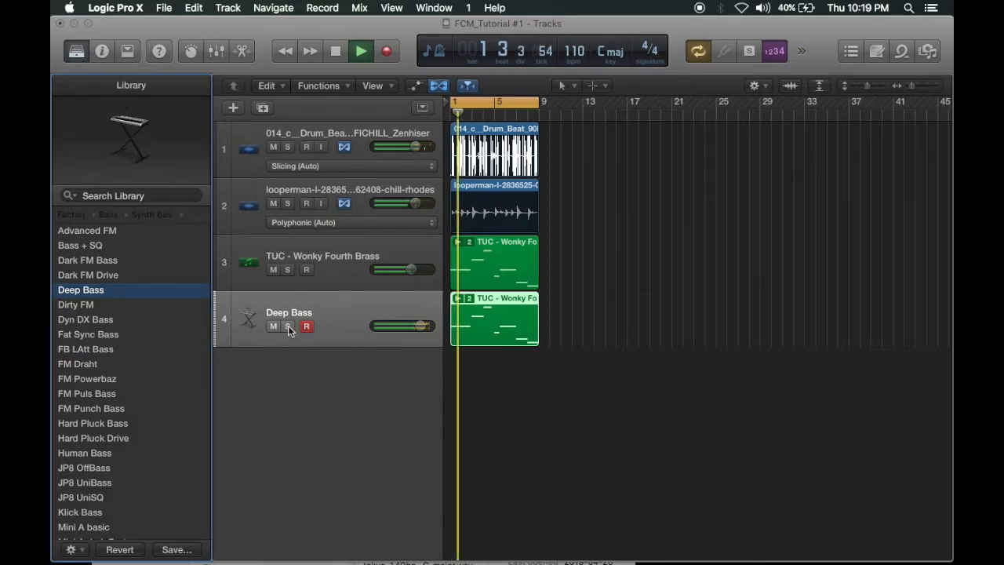
{"action": "left_click", "coordinate": [288, 326]}
{"action": "left_click", "coordinate": [288, 325]}
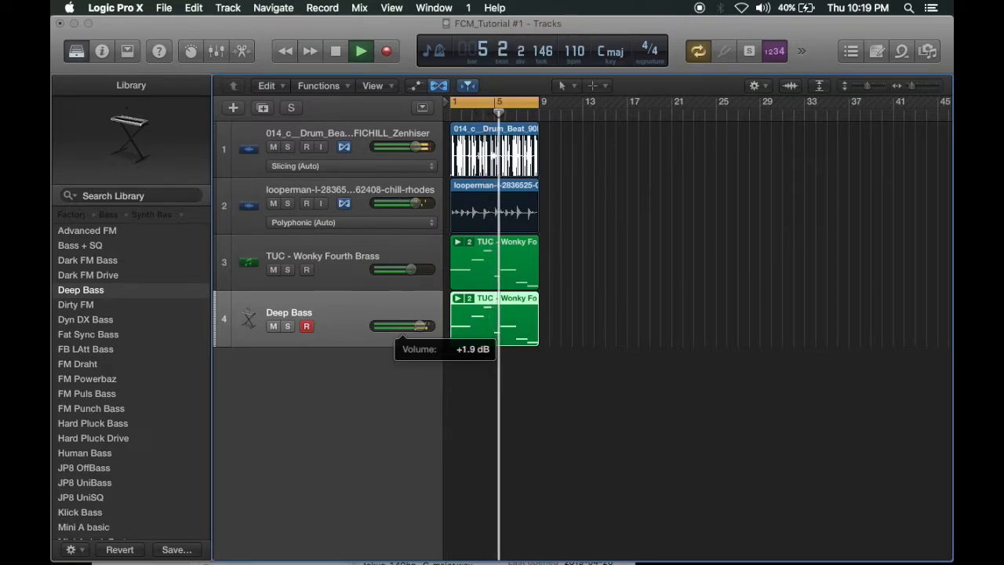
- Lengthen the bass region's bar 4 note to end just before bar 5, and set the Deep Bass track's volume to +0.1 dB
{"action": "double_click", "coordinate": [467, 328]}
{"action": "left_click", "coordinate": [695, 327]}
{"action": "scroll", "coordinate": [495, 367], "scroll_direction": "left", "scroll_amount": 10}
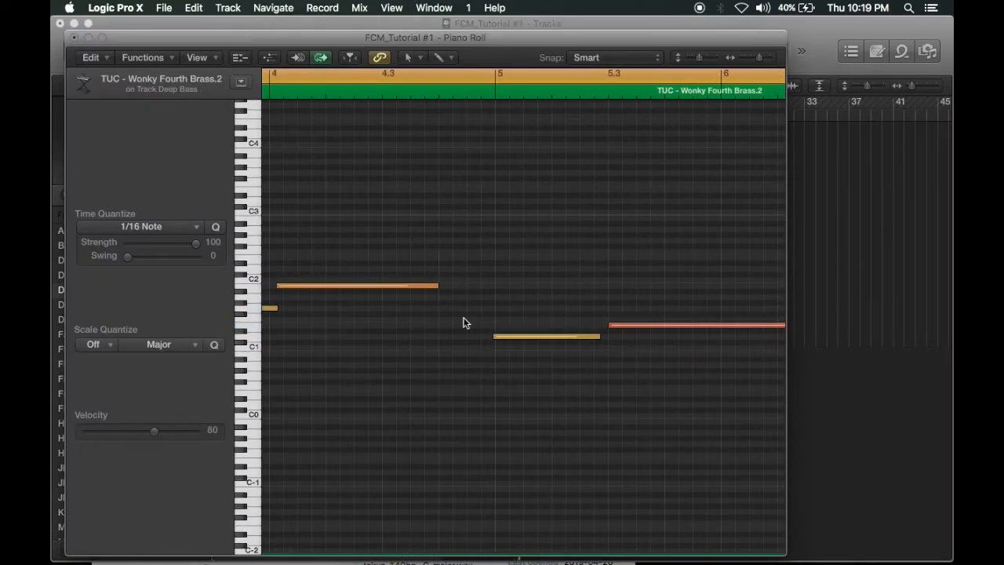
{"action": "left_click_drag", "start_coordinate": [438, 288], "coordinate": [486, 289]}
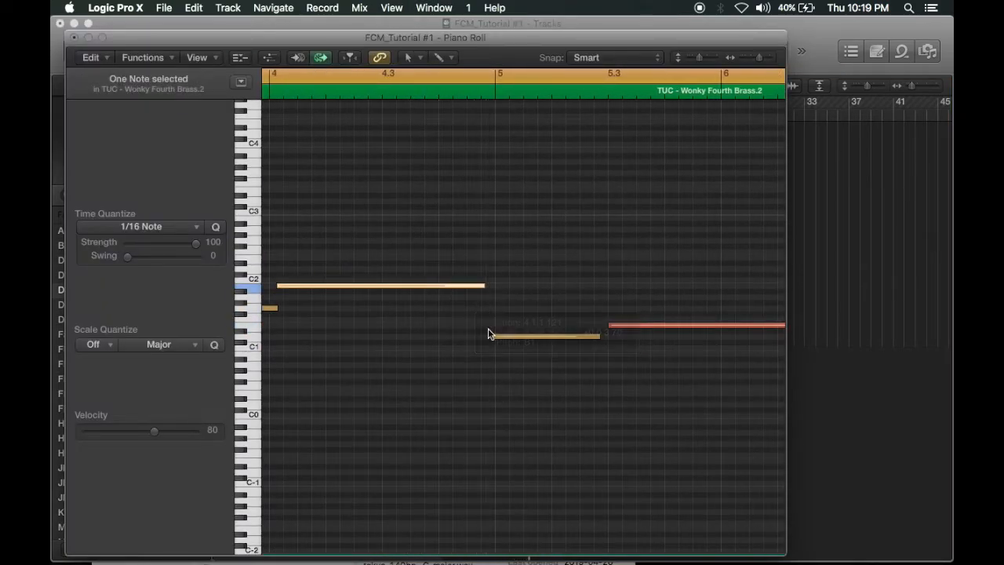
{"action": "scroll", "coordinate": [528, 433], "scroll_direction": "right", "scroll_amount": 5}
{"action": "scroll", "coordinate": [527, 431], "scroll_direction": "right", "scroll_amount": 10}
{"action": "scroll", "coordinate": [502, 416], "scroll_direction": "left", "scroll_amount": 3}
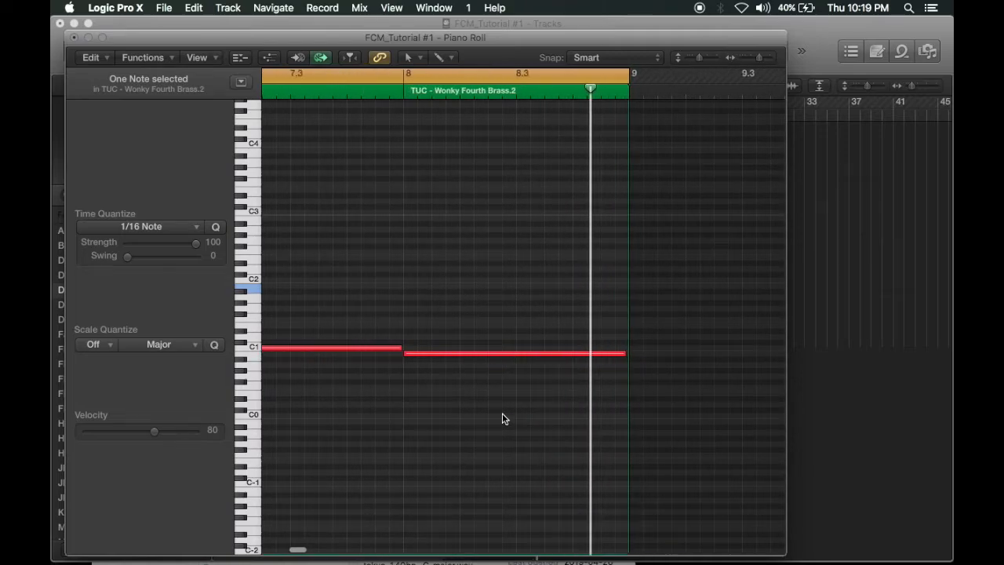
{"action": "left_click", "coordinate": [76, 36]}
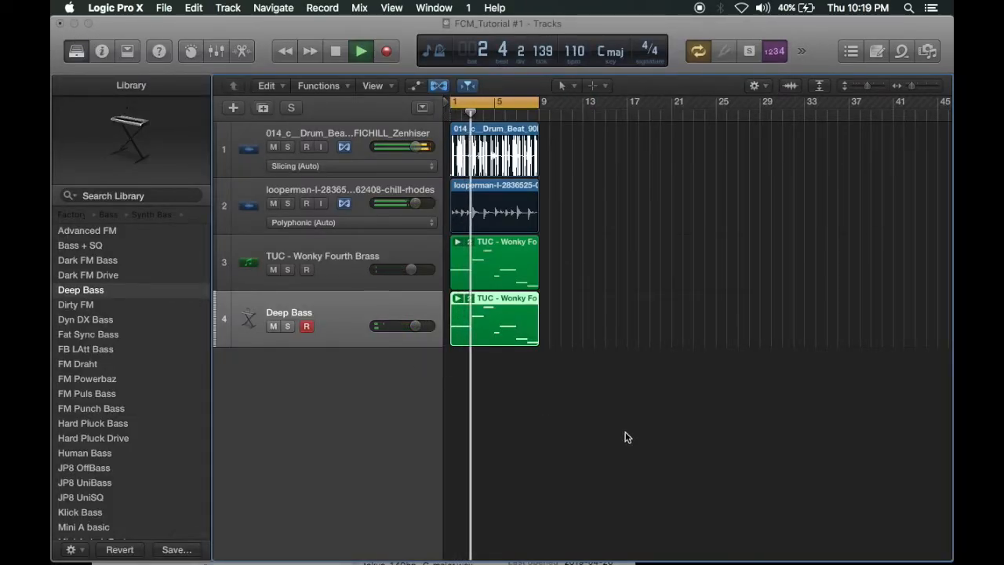
{"action": "left_click", "coordinate": [760, 417]}
{"action": "left_click", "coordinate": [423, 316]}
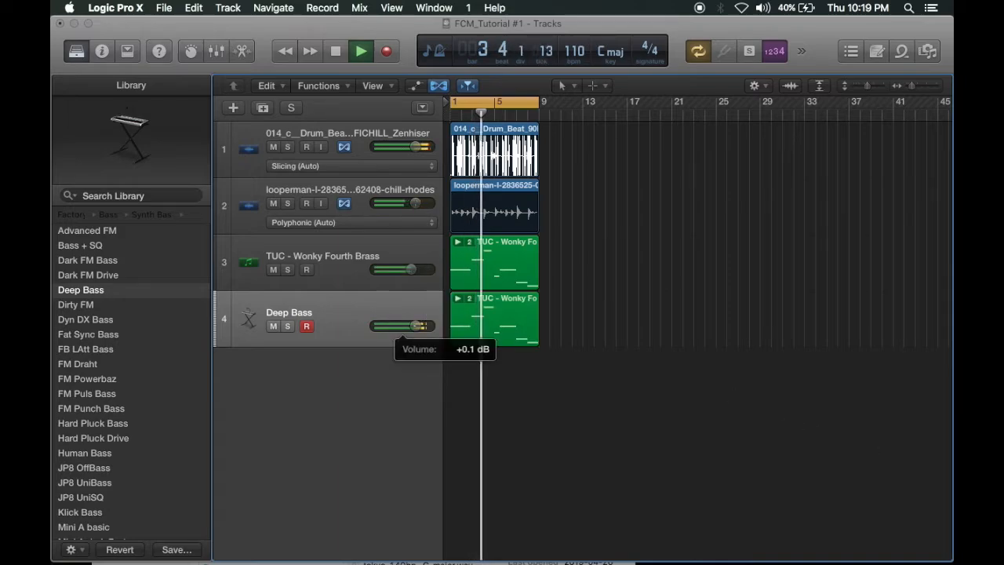
- Examine the bass region's notes in the Piano Roll, including together with those of the brass region
{"action": "left_click", "coordinate": [509, 331]}
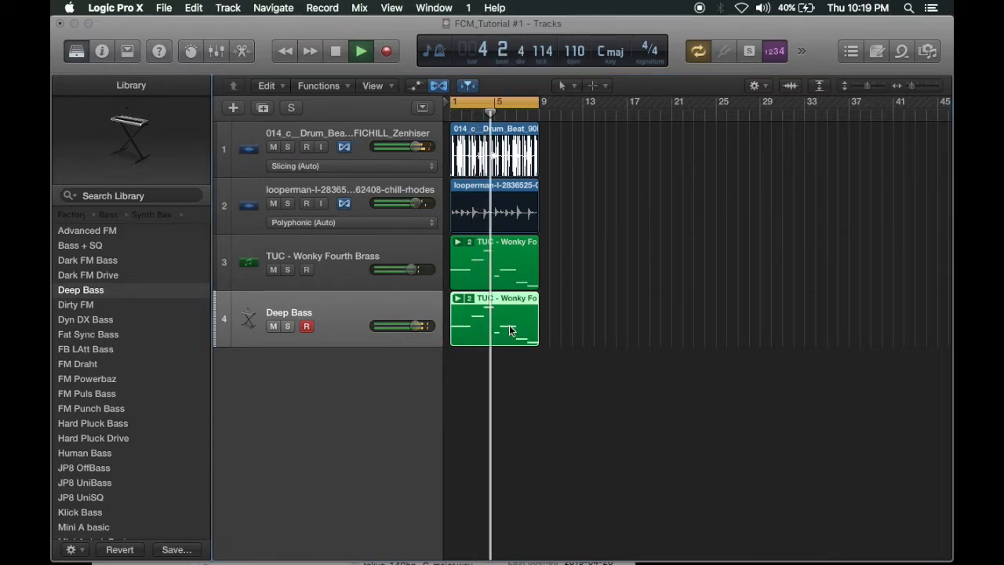
{"action": "double_click", "coordinate": [509, 325]}
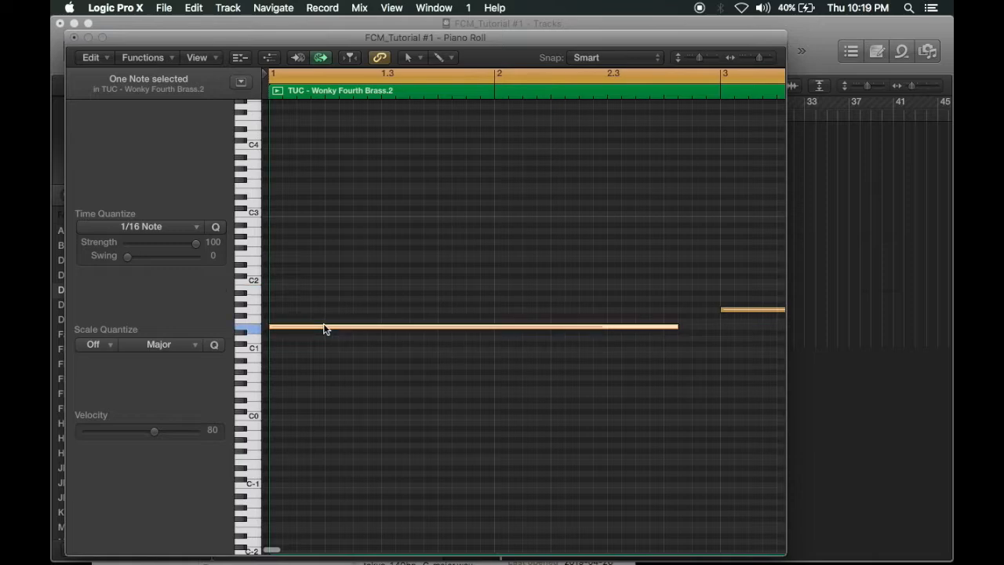
{"action": "left_click", "coordinate": [74, 37]}
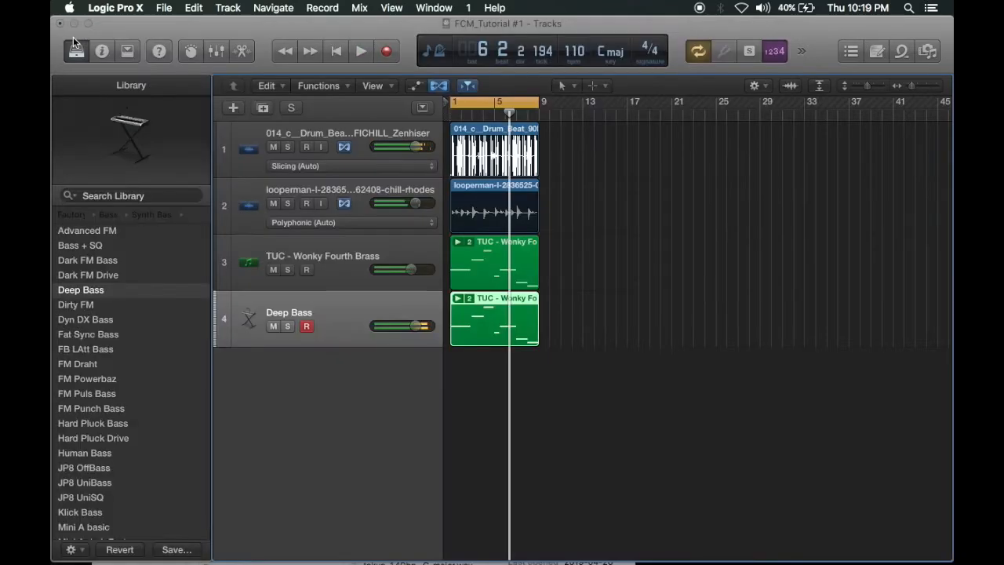
{"action": "left_click", "coordinate": [604, 251]}
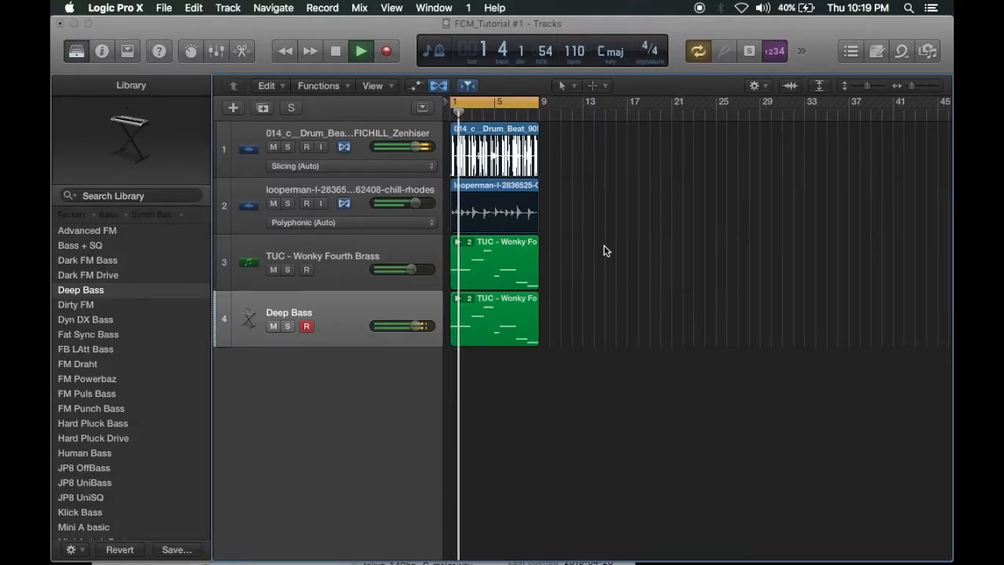
{"action": "left_click_drag", "start_coordinate": [558, 302], "coordinate": [531, 279]}
{"action": "key", "text": "super+4"}
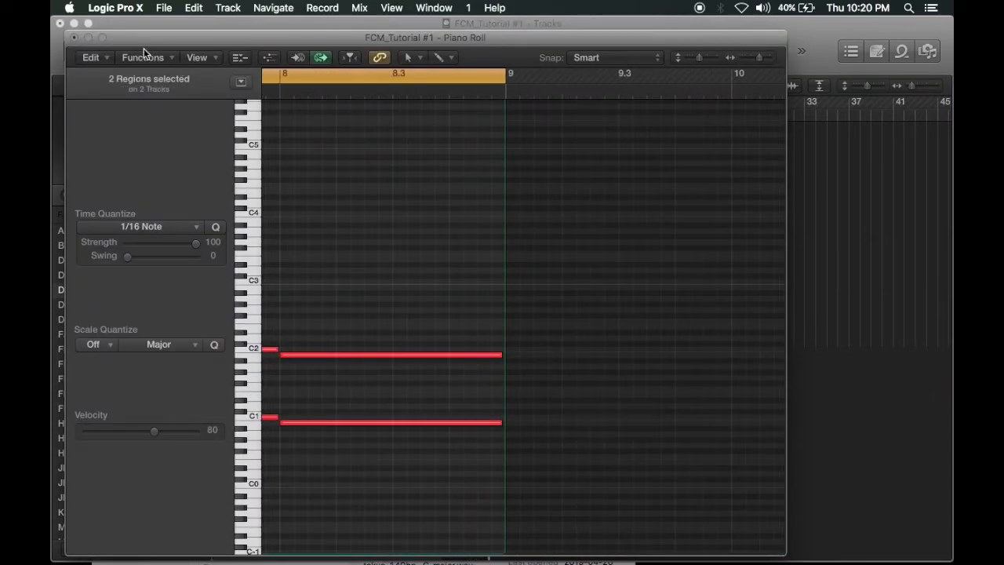
{"action": "left_click", "coordinate": [75, 39]}
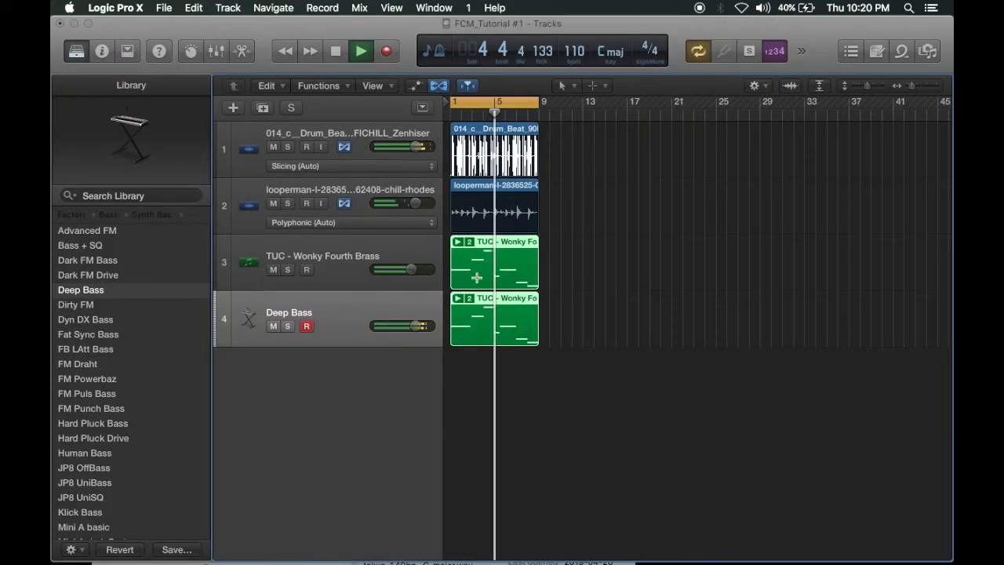
- Create one audio track using Input 1 and Output 1 + 2
{"action": "left_click", "coordinate": [234, 108]}
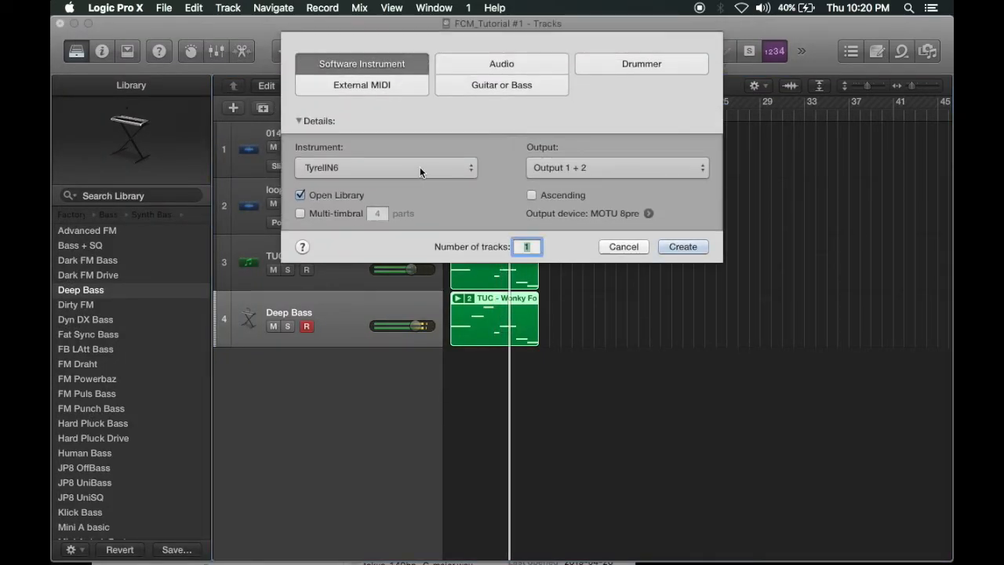
{"action": "left_click", "coordinate": [419, 166]}
{"action": "mouse_move", "coordinate": [393, 474]}
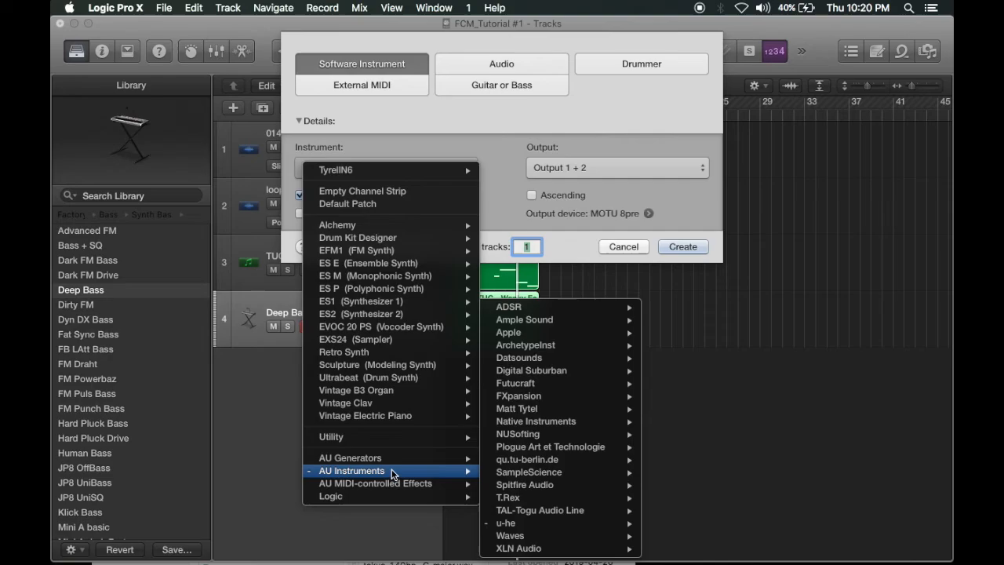
{"action": "left_click", "coordinate": [541, 119]}
{"action": "left_click", "coordinate": [528, 64]}
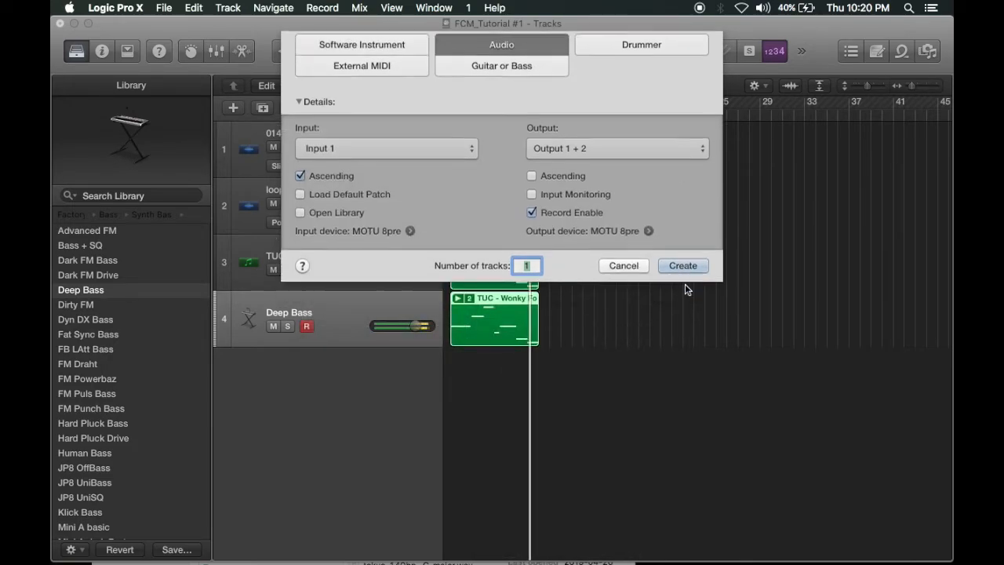
{"action": "key", "text": "Return"}
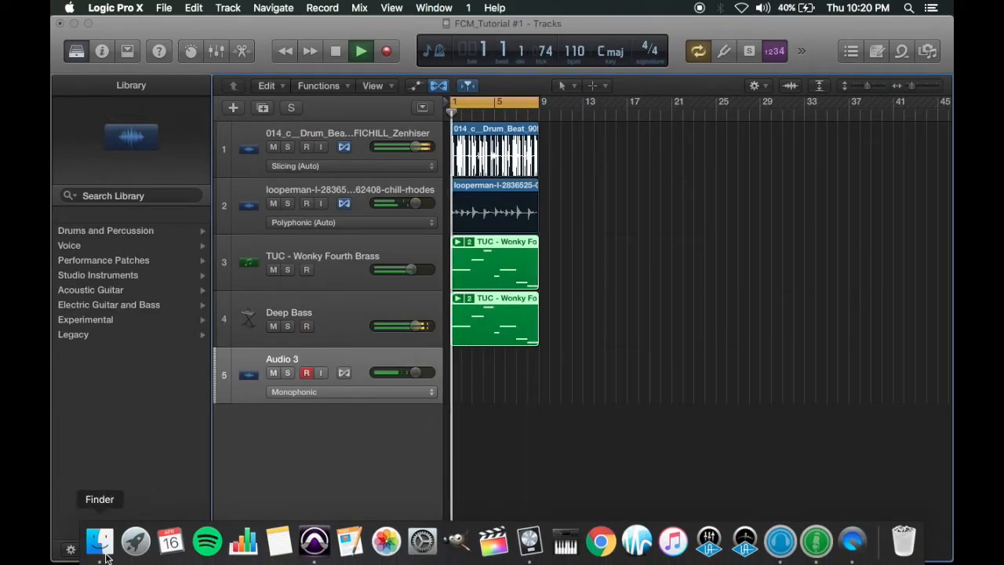
- Switch to Finder, open the PERC sample folder and browse its percussion loops
{"action": "left_click", "coordinate": [105, 557]}
{"action": "scroll", "coordinate": [259, 463], "scroll_direction": "up", "scroll_amount": 2}
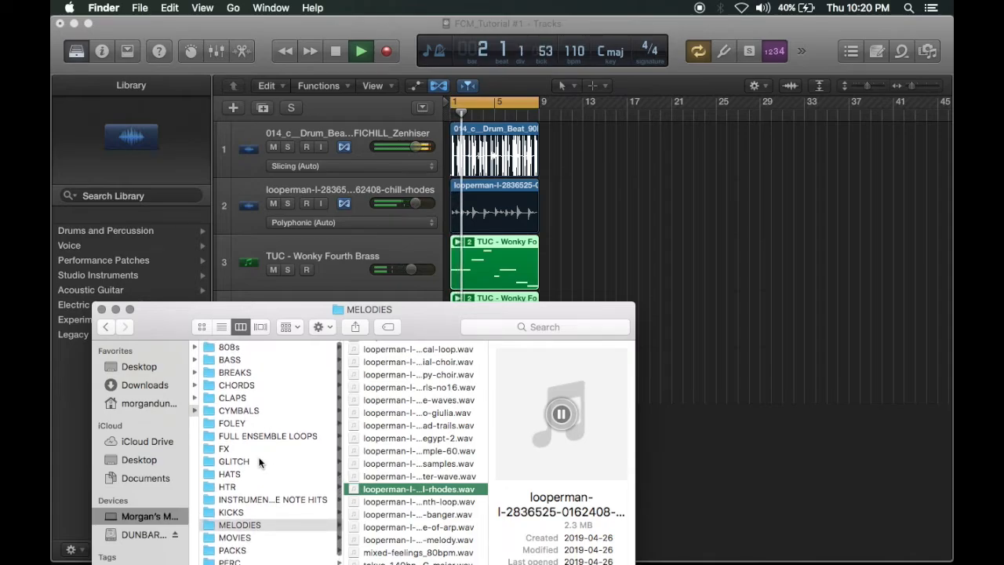
{"action": "scroll", "coordinate": [259, 466], "scroll_direction": "down", "scroll_amount": 2}
{"action": "left_click", "coordinate": [245, 512]}
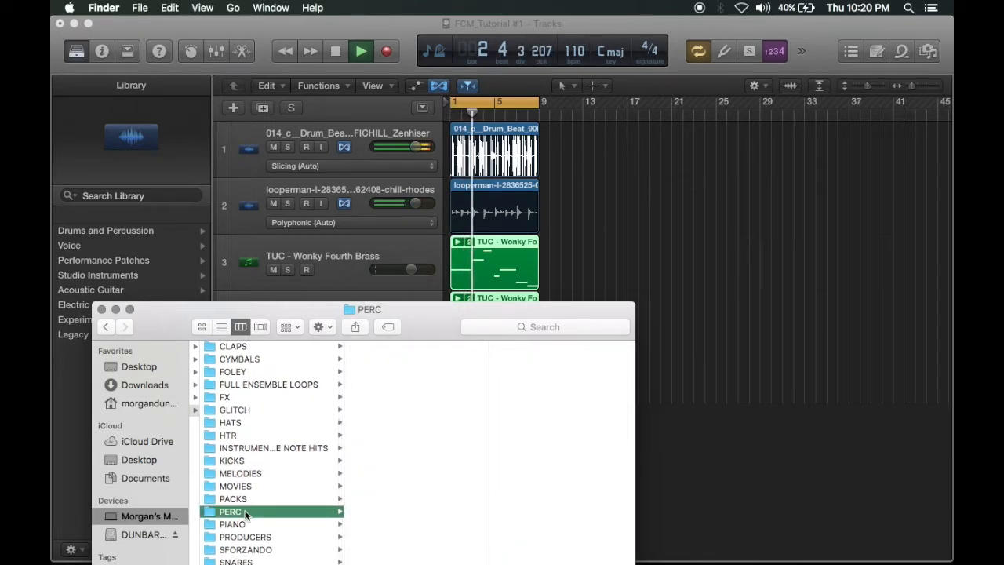
{"action": "left_click_drag", "start_coordinate": [187, 322], "coordinate": [207, 202]}
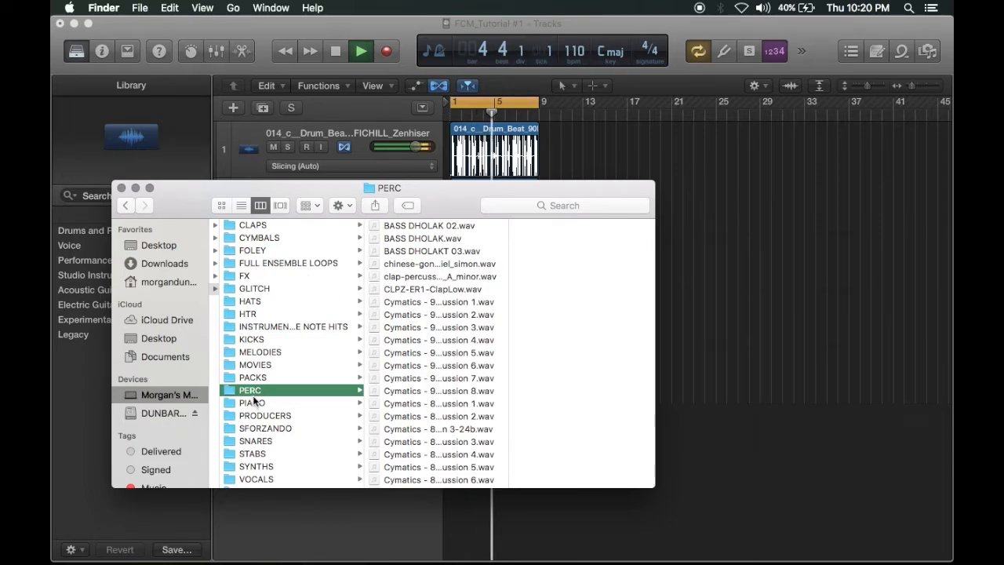
{"action": "scroll", "coordinate": [254, 400], "scroll_direction": "left", "scroll_amount": 1}
{"action": "scroll", "coordinate": [254, 401], "scroll_direction": "down", "scroll_amount": 1}
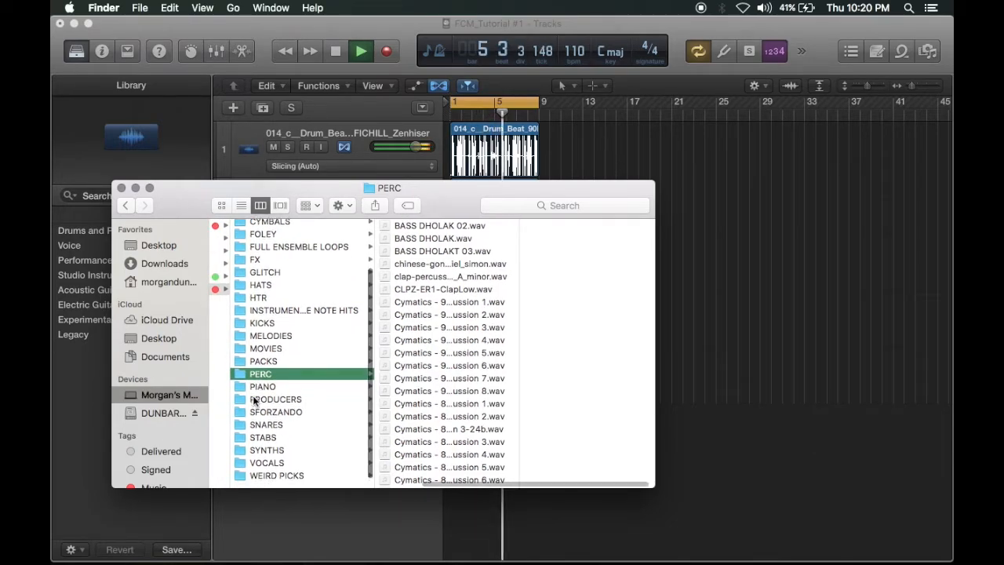
{"action": "scroll", "coordinate": [408, 383], "scroll_direction": "down", "scroll_amount": 10}
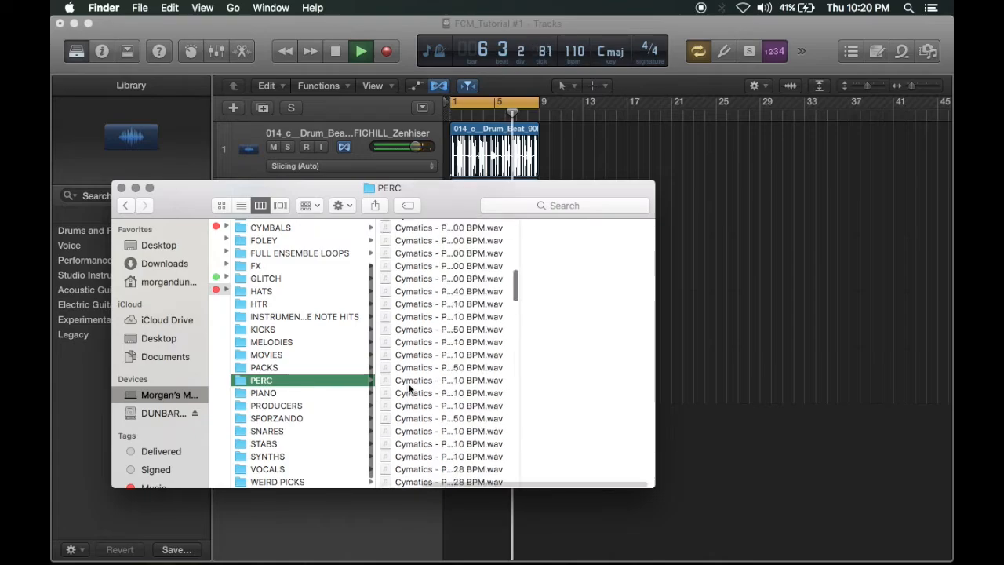
{"action": "scroll", "coordinate": [408, 388], "scroll_direction": "up", "scroll_amount": 5}
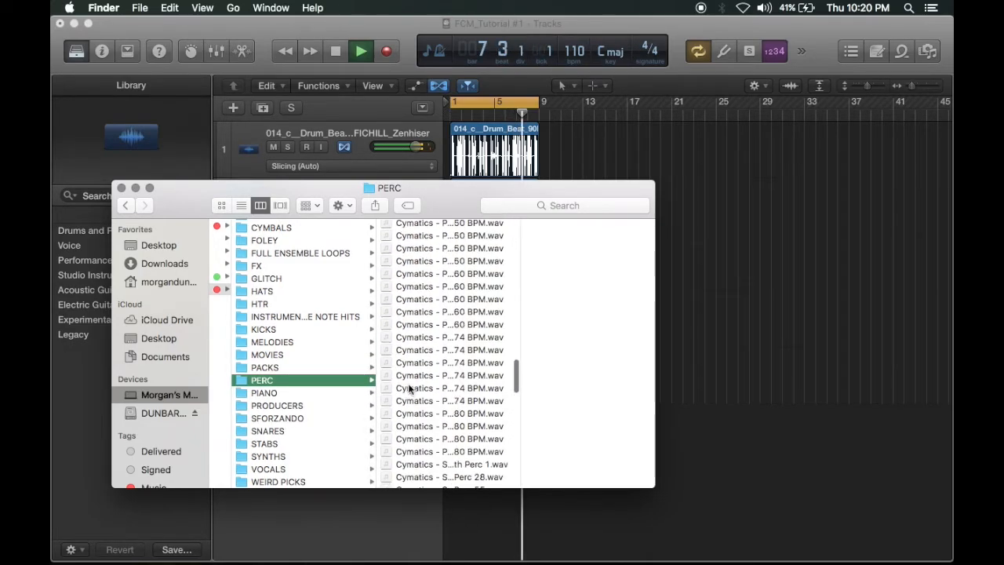
- Preview the samples Cymatics - Perc Loop 68 - 174 BPM.wav and Perc Loop 67 - 174 BPM.wav
{"action": "left_click", "coordinate": [409, 386]}
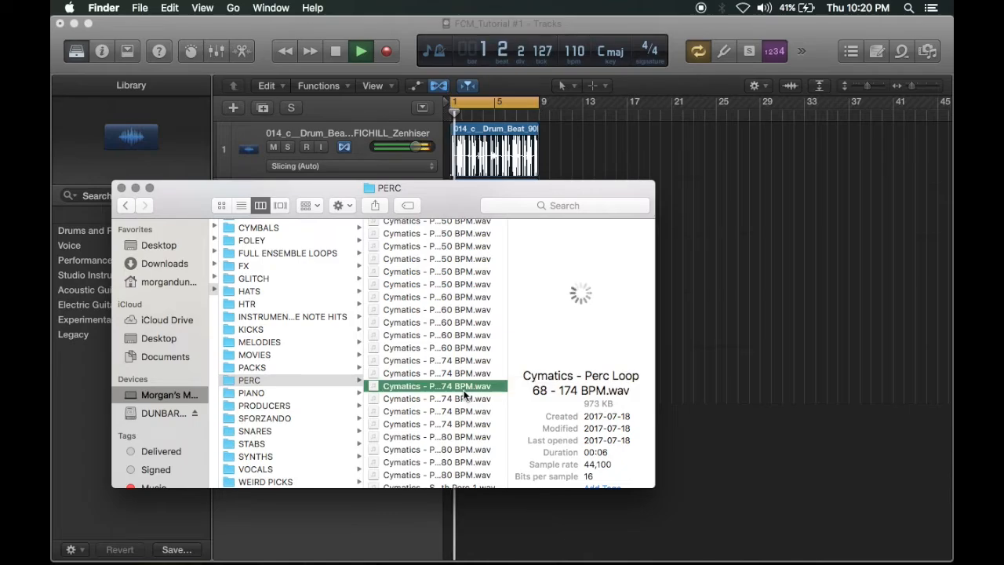
{"action": "key", "text": "space"}
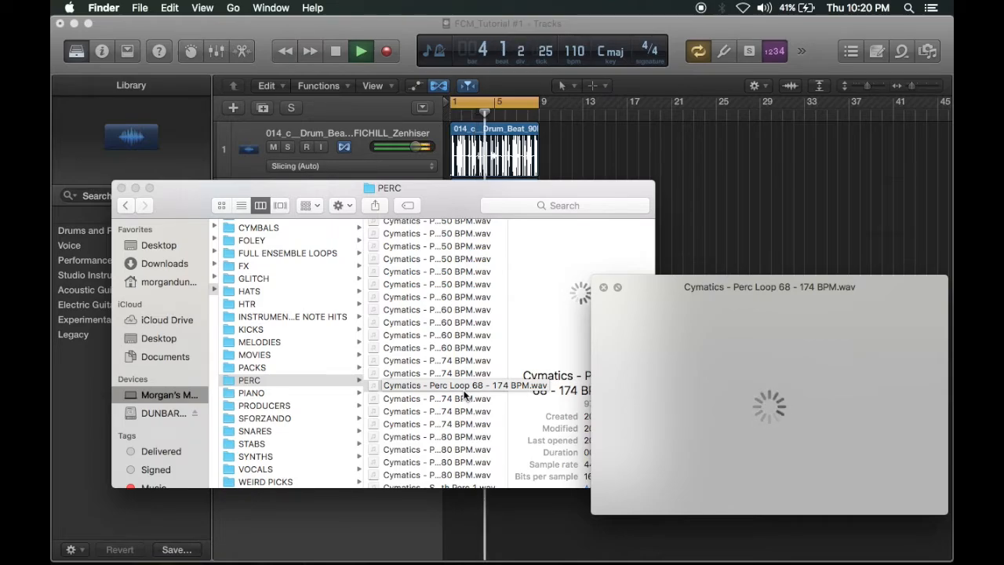
{"action": "key", "text": "Up"}
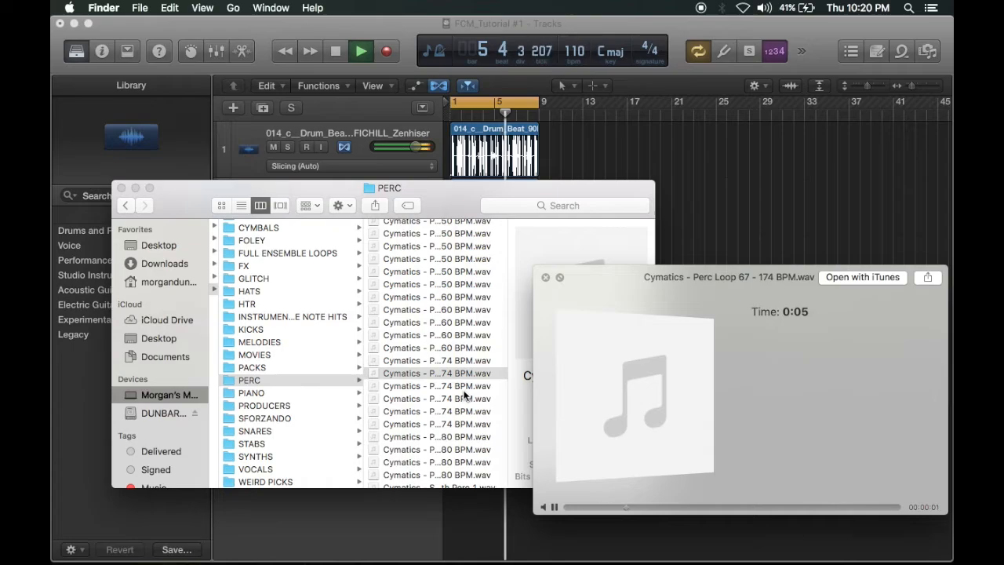
- Add Cymatics - Perc Loop 67 - 174 BPM.wav to the new audio track at bar 1 and stop playback
{"action": "left_click_drag", "start_coordinate": [415, 183], "coordinate": [794, 115]}
{"action": "key", "text": "space"}
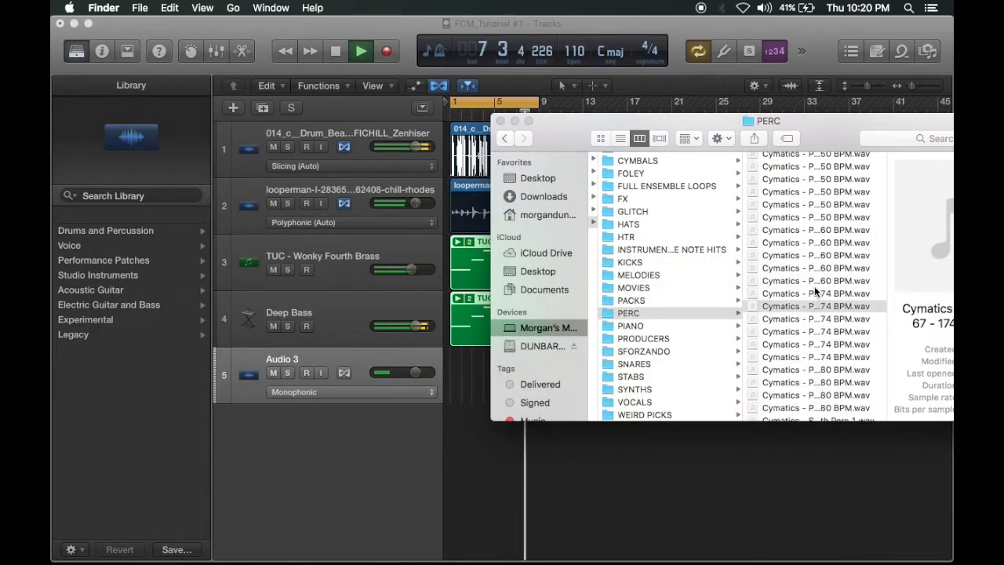
{"action": "left_click_drag", "start_coordinate": [820, 305], "coordinate": [461, 383]}
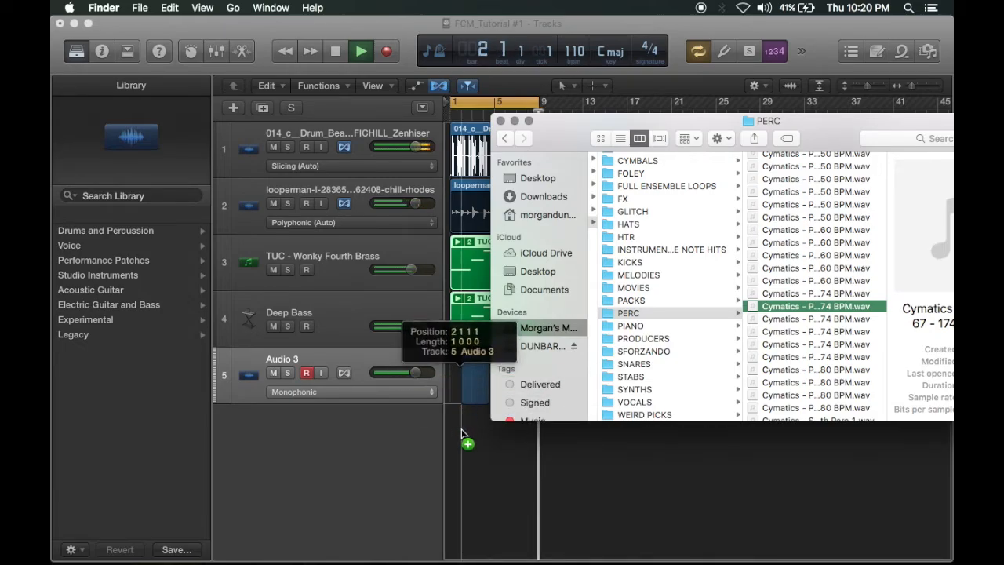
{"action": "left_click_drag", "start_coordinate": [461, 433], "coordinate": [461, 433]}
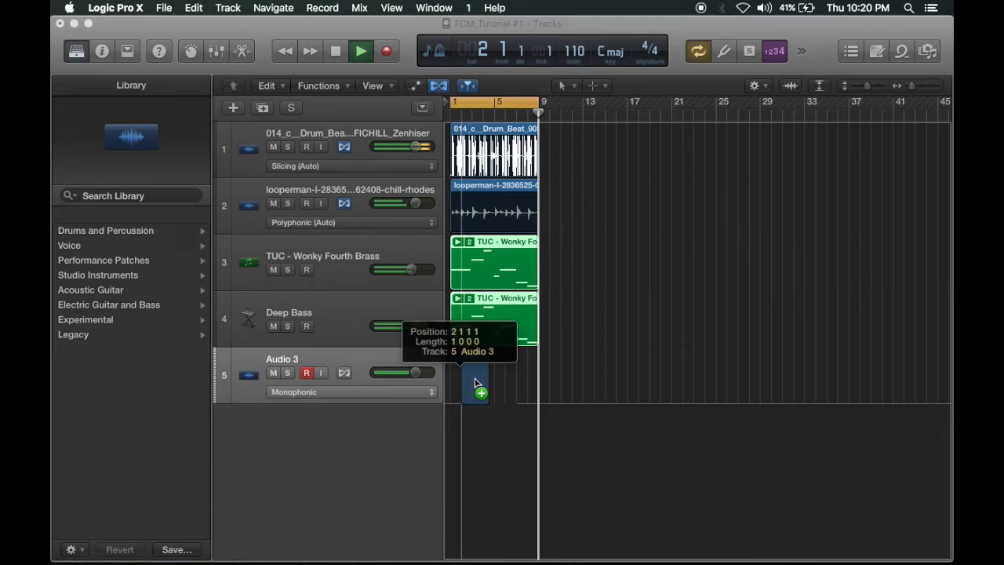
{"action": "left_click_drag", "start_coordinate": [474, 382], "coordinate": [449, 382]}
{"action": "key", "text": "Return"}
{"action": "key", "text": "space"}
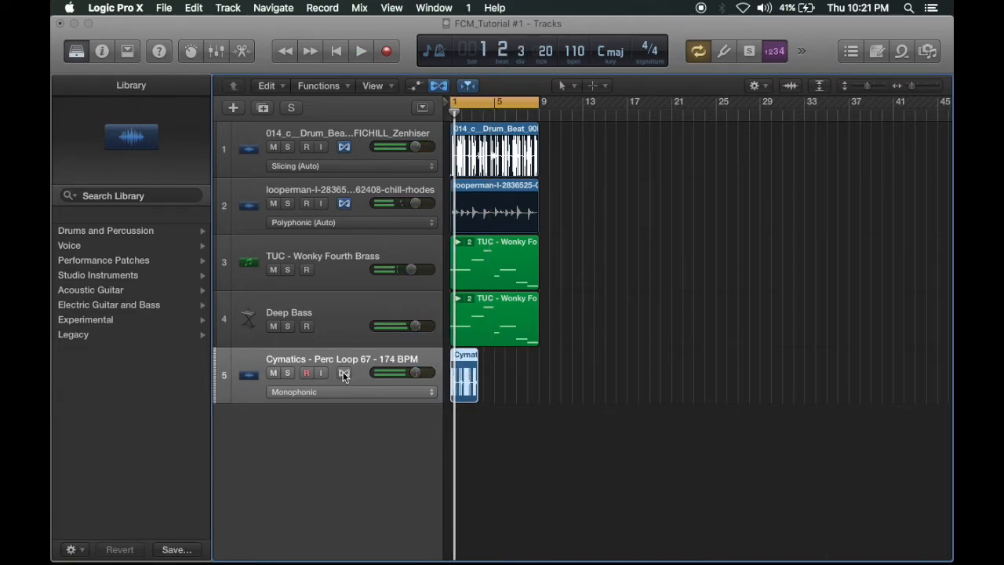
- Enable Slicing Flex on the percussion track and time-compress its loop to end at bar 3, starting playback to hear it
{"action": "left_click", "coordinate": [919, 86]}
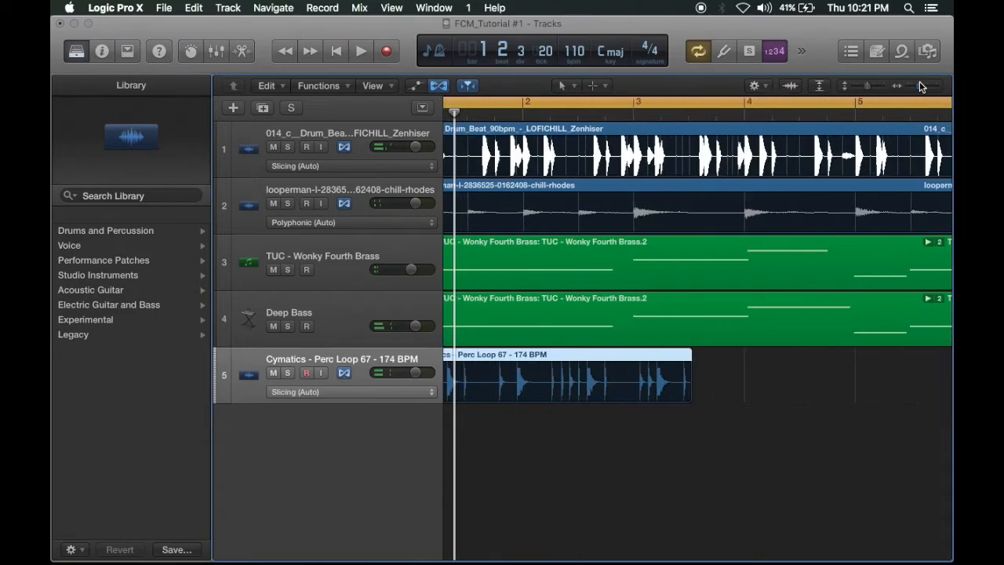
{"action": "scroll", "coordinate": [444, 392], "scroll_direction": "left", "scroll_amount": 3}
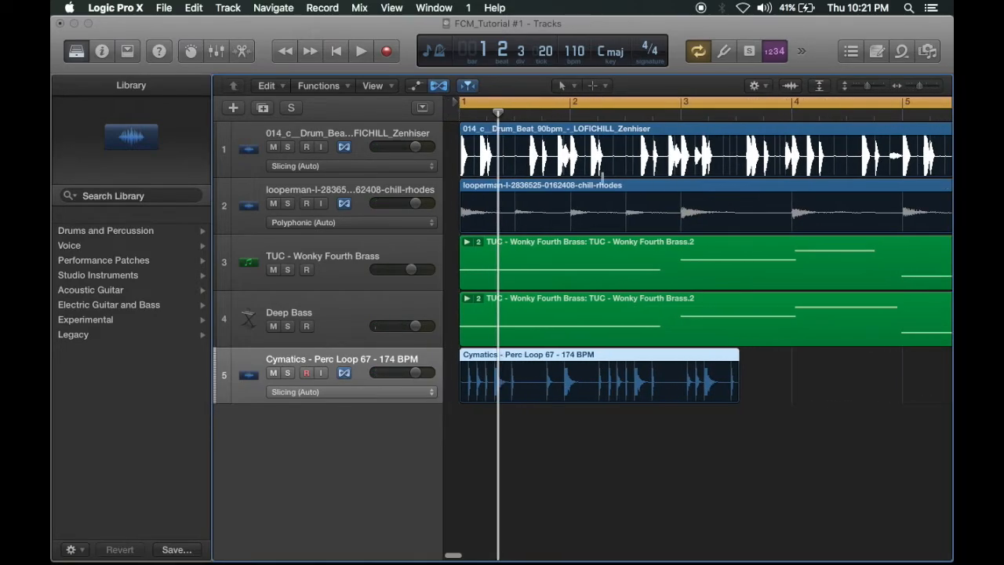
{"action": "left_click_drag", "start_coordinate": [727, 370], "coordinate": [671, 378]}
{"action": "key", "text": "space"}
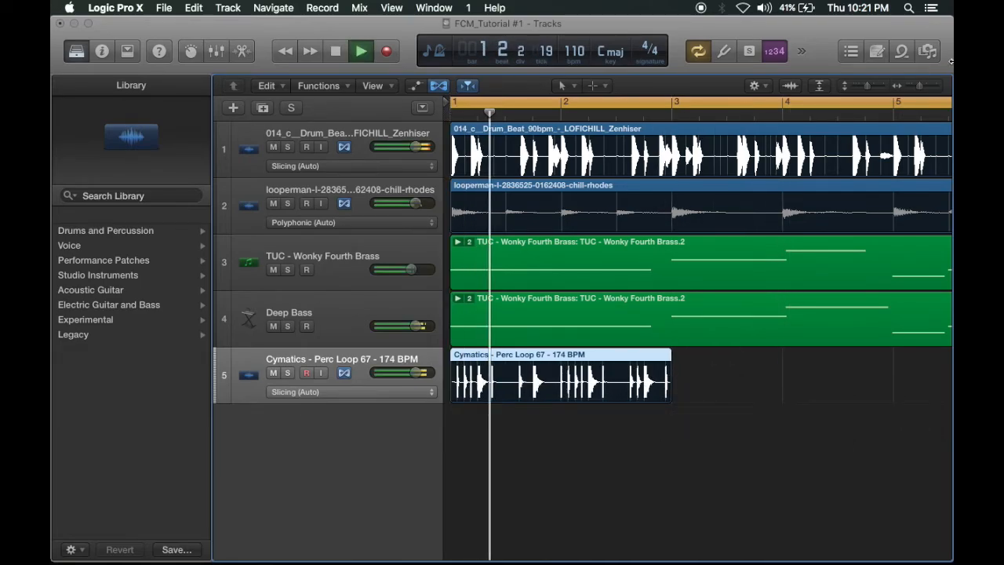
- Repeat the two-bar percussion region three times to fill up to bar 9 and lower its track volume to -7.8 dB
{"action": "key", "text": "super+Left"}
{"action": "key", "text": "super+Left"}
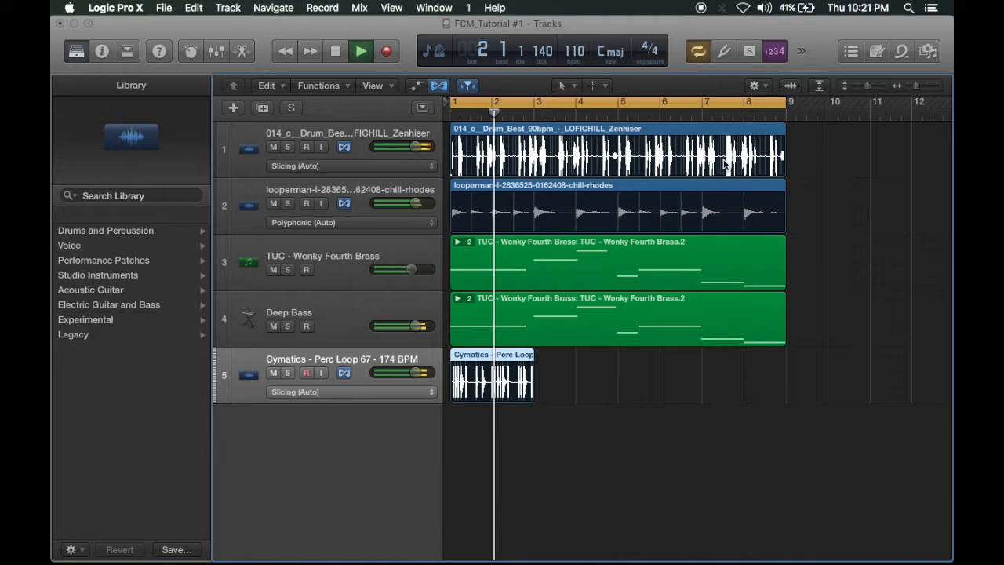
{"action": "left_click", "coordinate": [487, 359]}
{"action": "key", "text": "super+r"}
{"action": "key", "text": "super+r"}
{"action": "key", "text": "super+r"}
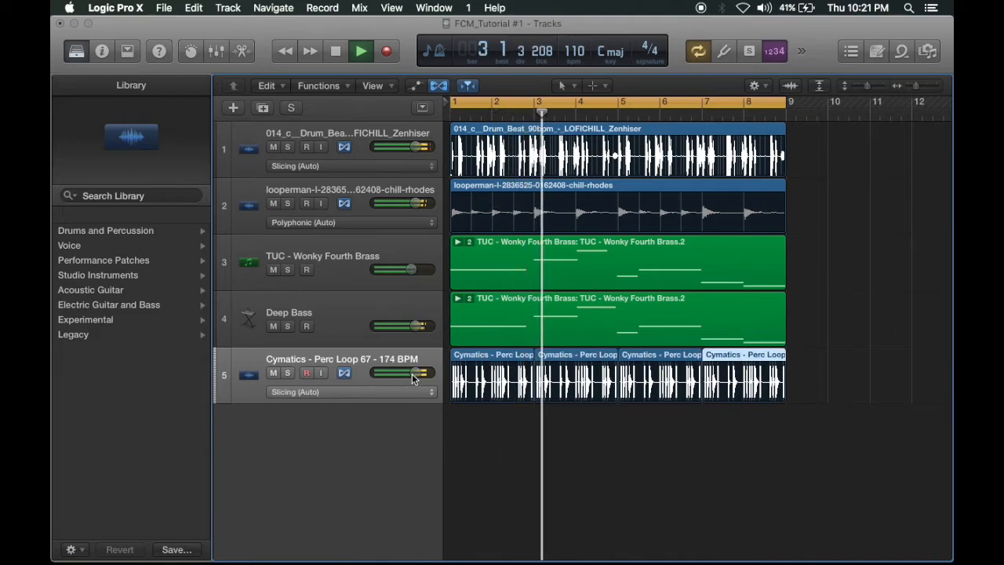
{"action": "left_click_drag", "start_coordinate": [415, 373], "coordinate": [363, 381]}
{"action": "left_click", "coordinate": [363, 380]}
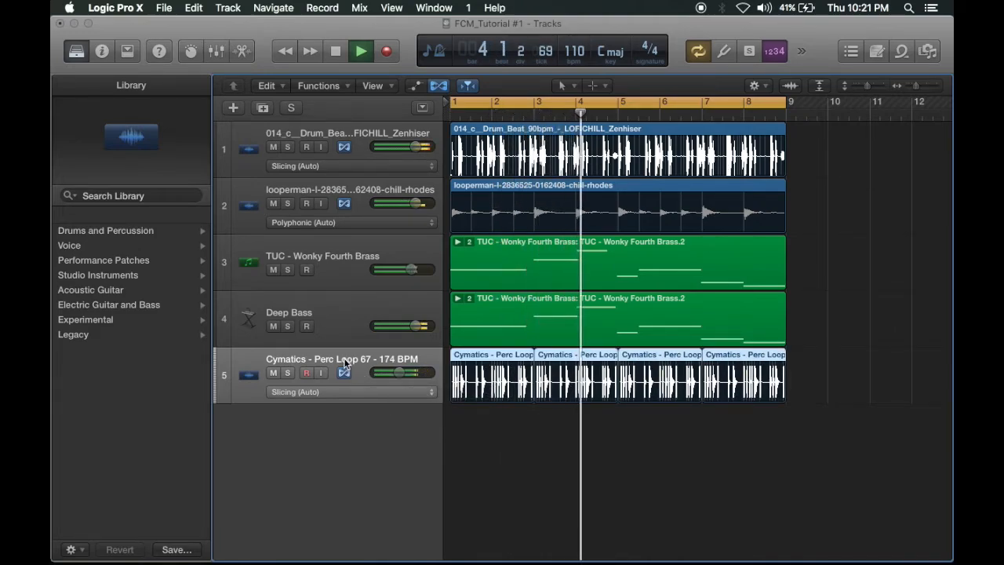
- Show the percussion track's channel strip and insert the AutoFilter effect on it
{"action": "left_click", "coordinate": [102, 52]}
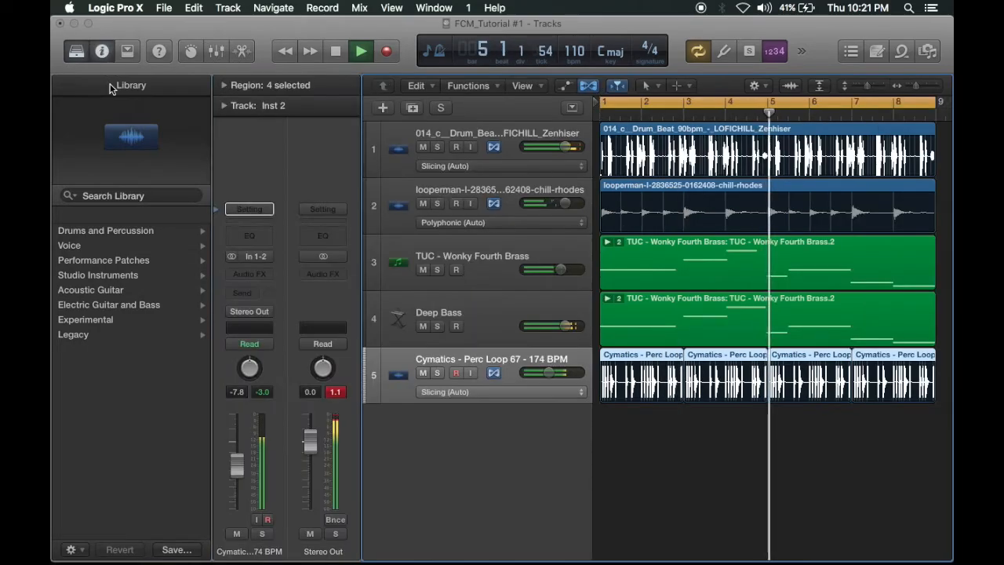
{"action": "left_click", "coordinate": [253, 275]}
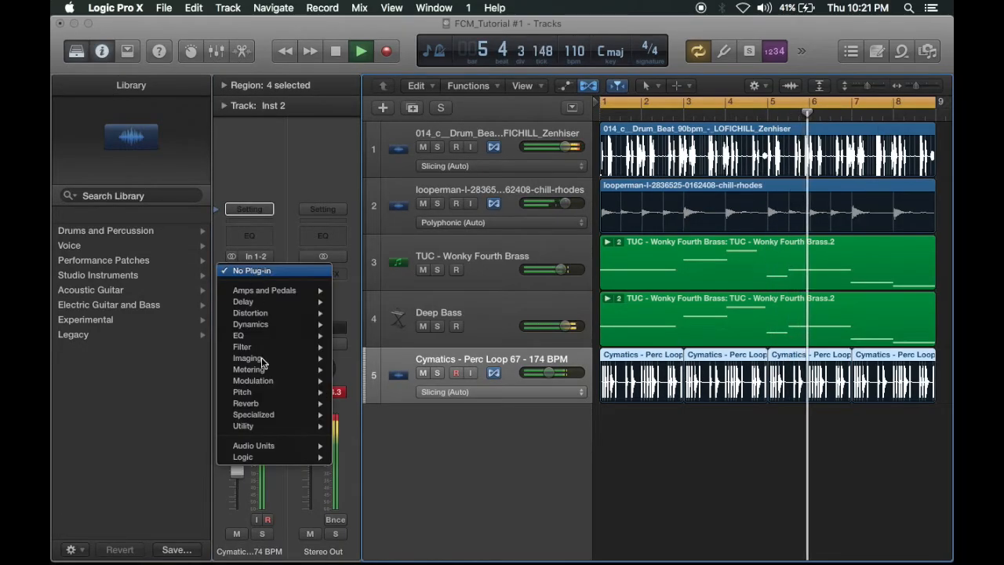
{"action": "mouse_move", "coordinate": [264, 445]}
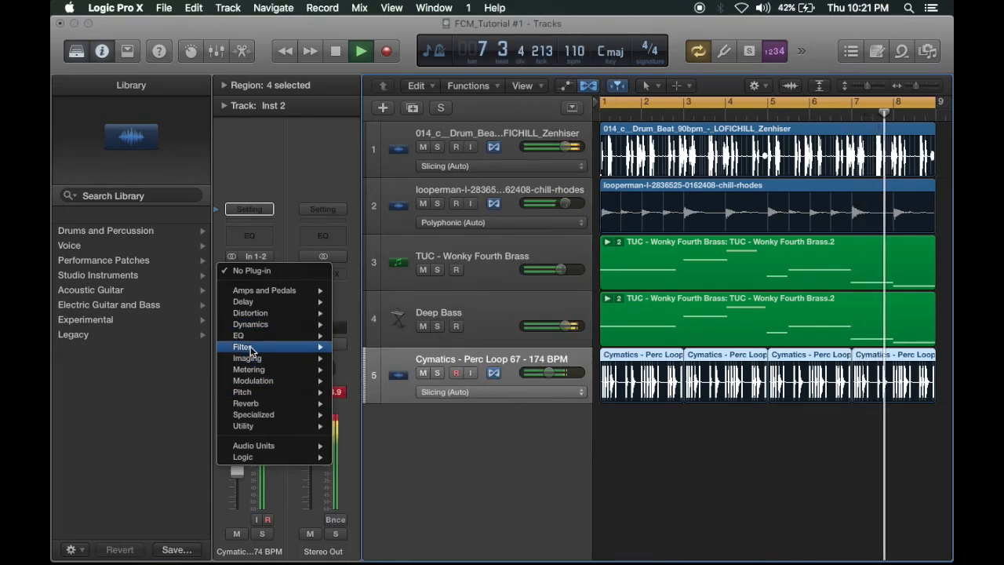
{"action": "left_click", "coordinate": [376, 345]}
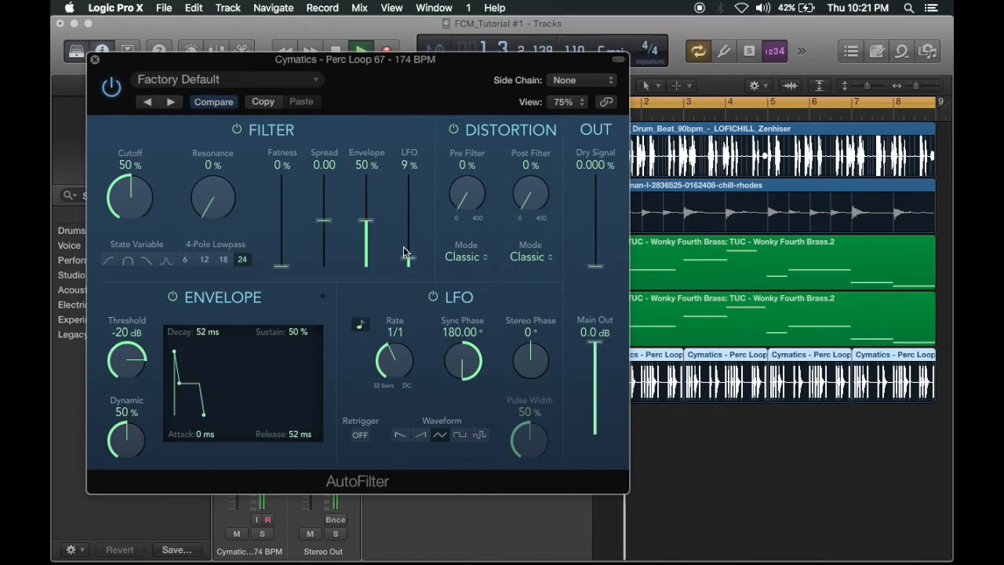
- Set AutoFilter's LFO to 49%, Fatness to 47%, Cutoff to 58% and Resonance to 26%, and close the plug-in window
{"action": "left_click_drag", "start_coordinate": [407, 221], "coordinate": [407, 219]}
{"action": "left_click_drag", "start_coordinate": [282, 265], "coordinate": [287, 226]}
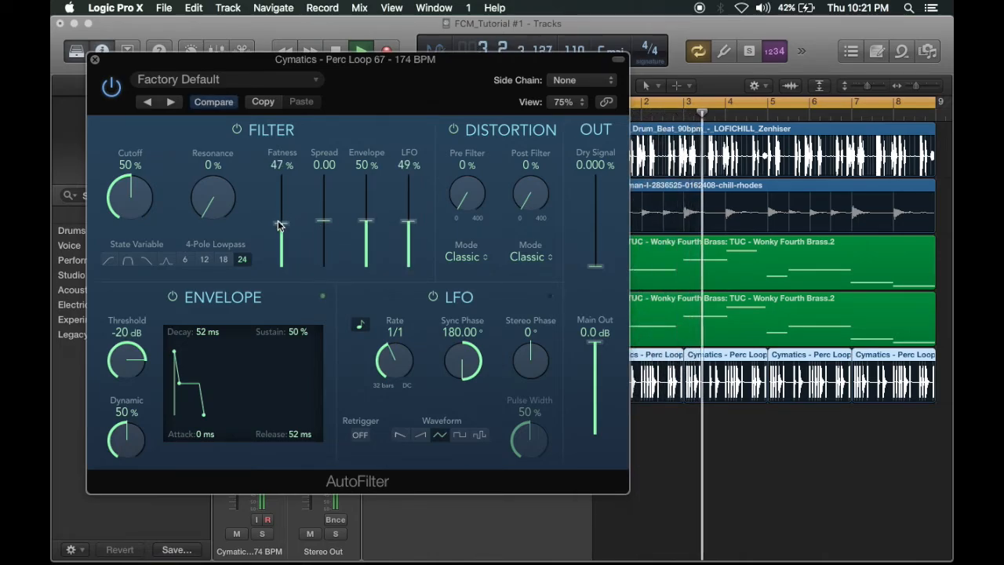
{"action": "left_click_drag", "start_coordinate": [135, 188], "coordinate": [194, 162]}
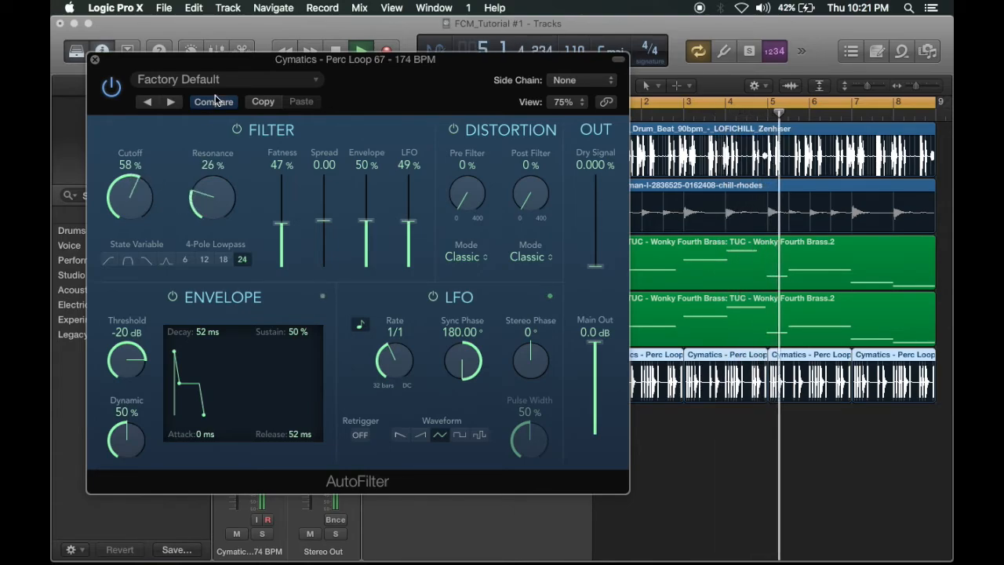
{"action": "left_click", "coordinate": [95, 60]}
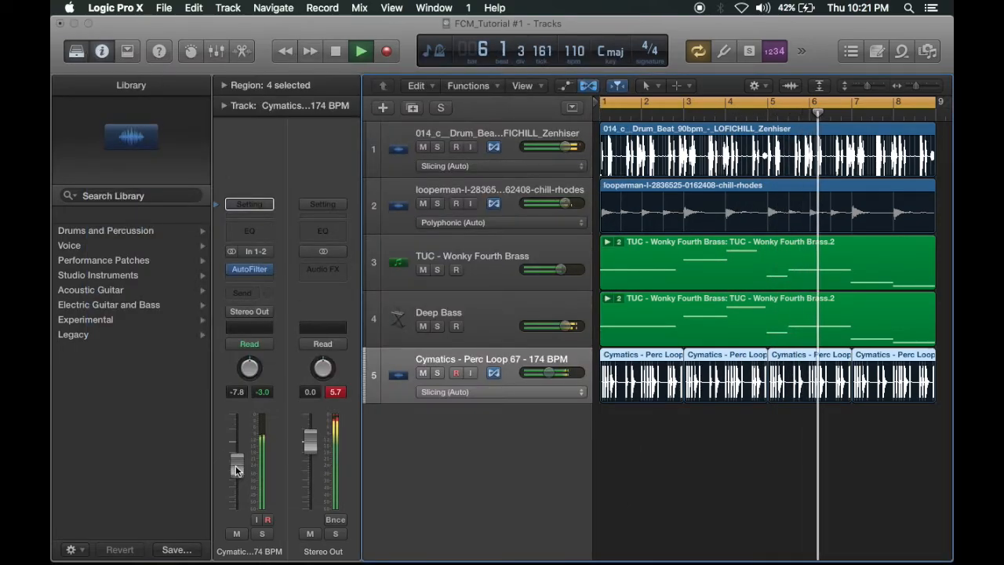
- Add a Bus 1 send on the percussion track with a level of about -15.6 dB
{"action": "left_click", "coordinate": [245, 292]}
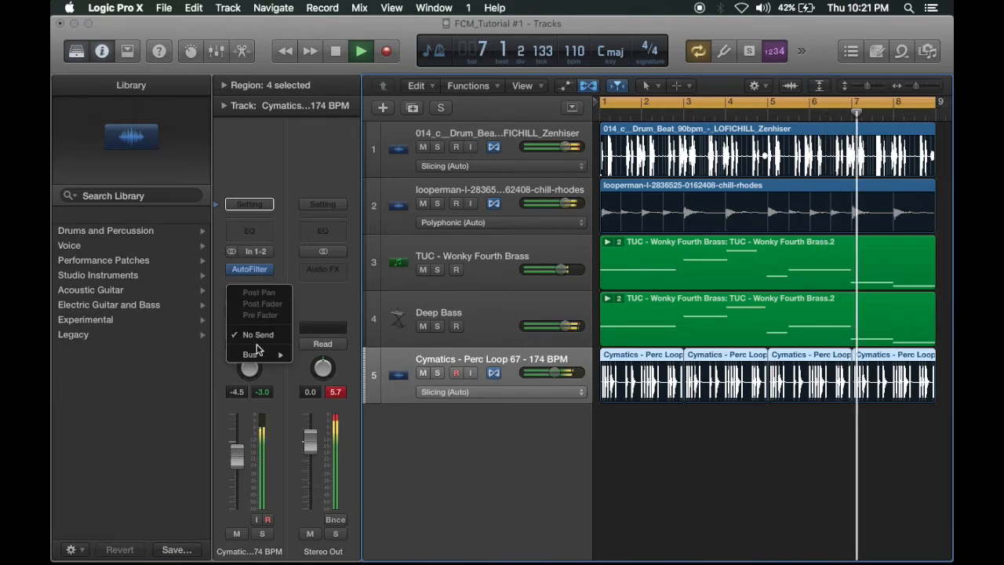
{"action": "mouse_move", "coordinate": [262, 359]}
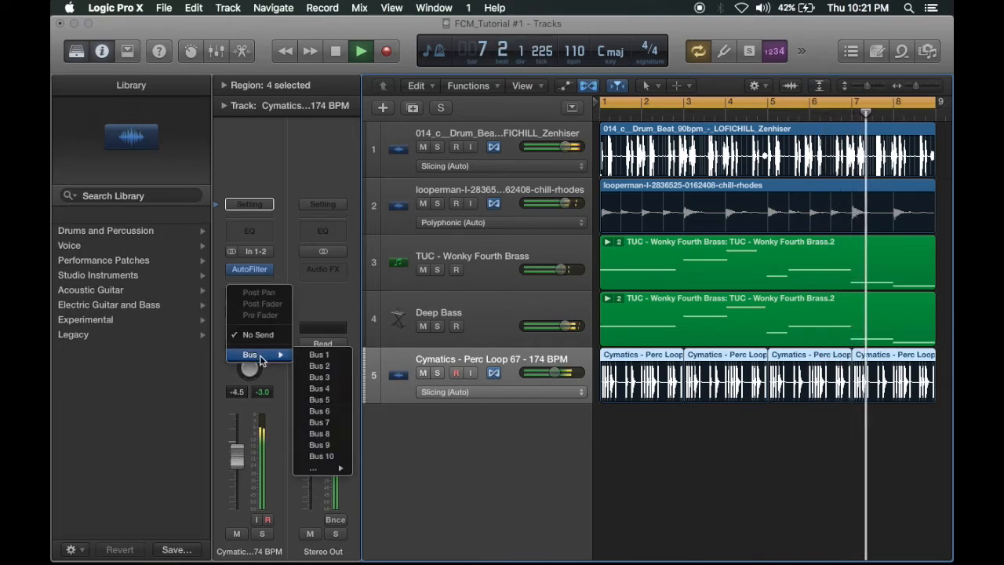
{"action": "left_click", "coordinate": [329, 354]}
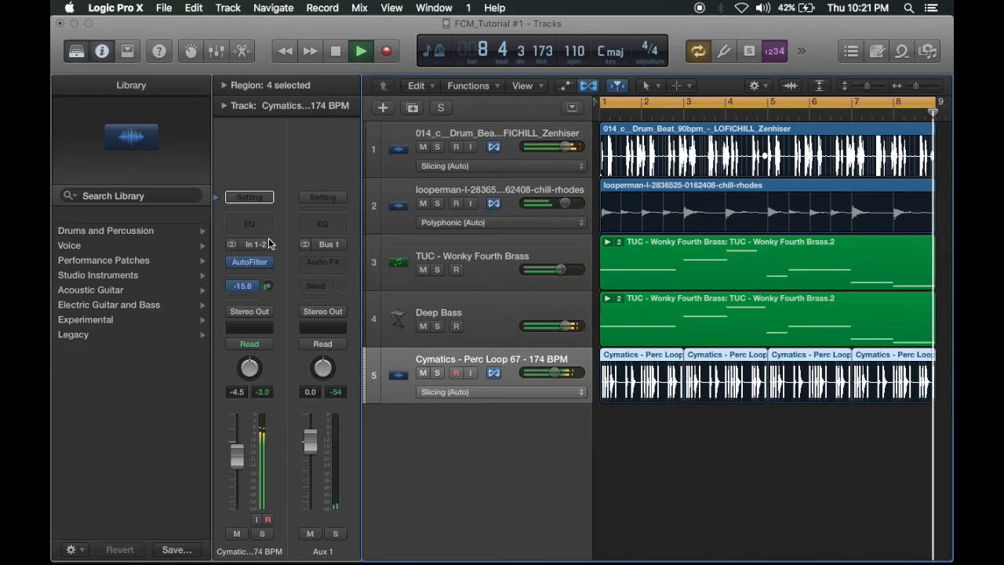
- Insert the Waves Abbey Road Plates (s) reverb on Aux 1, reduce its treble slightly and close the plug-in window
{"action": "left_click", "coordinate": [331, 271]}
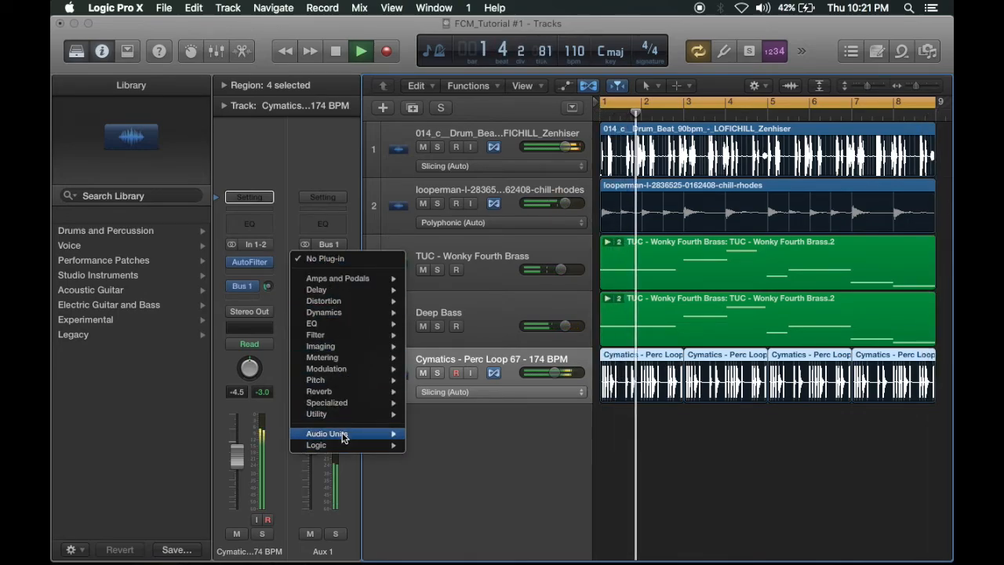
{"action": "mouse_move", "coordinate": [342, 436]}
{"action": "mouse_move", "coordinate": [449, 531]}
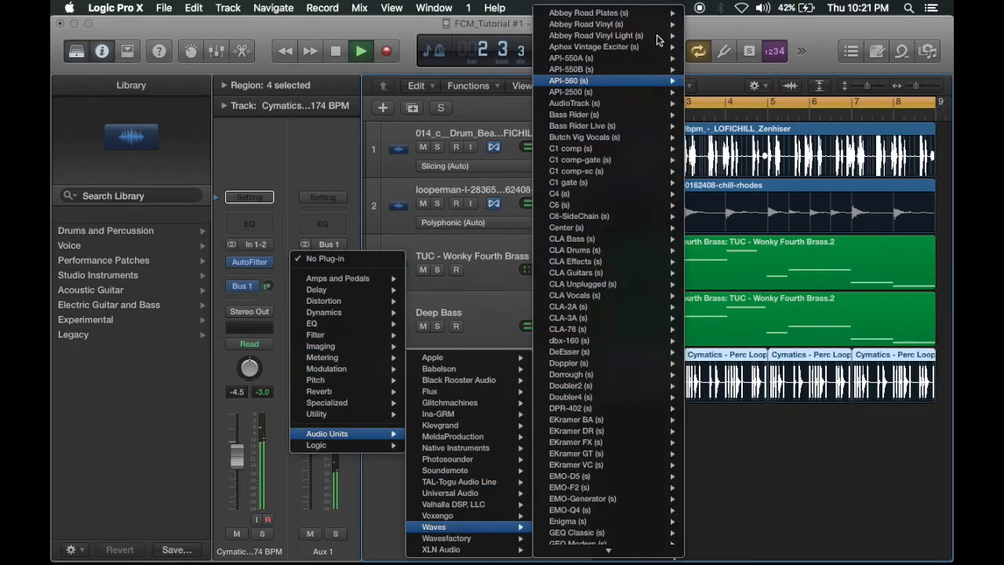
{"action": "key", "text": "Escape"}
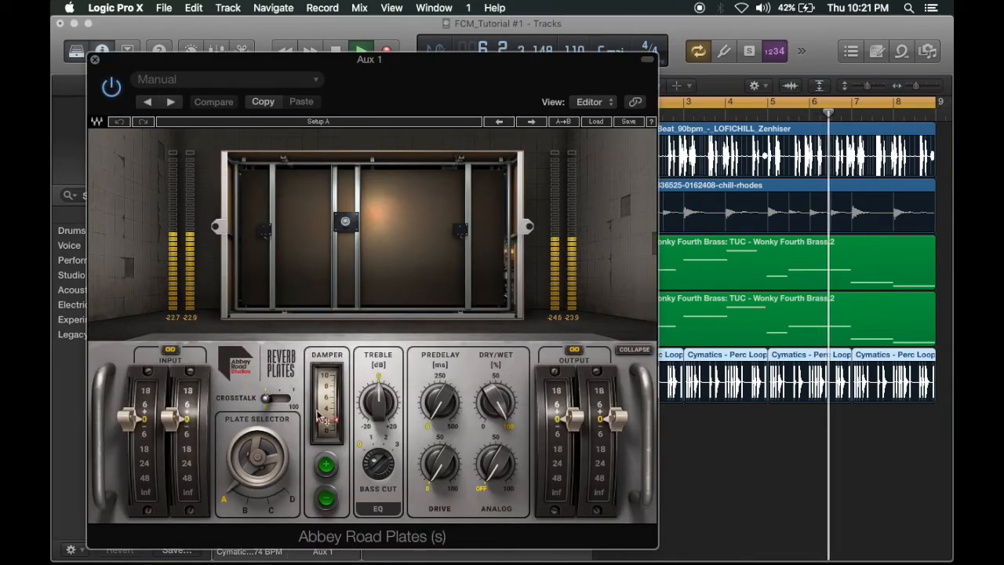
{"action": "left_click_drag", "start_coordinate": [378, 401], "coordinate": [378, 414]}
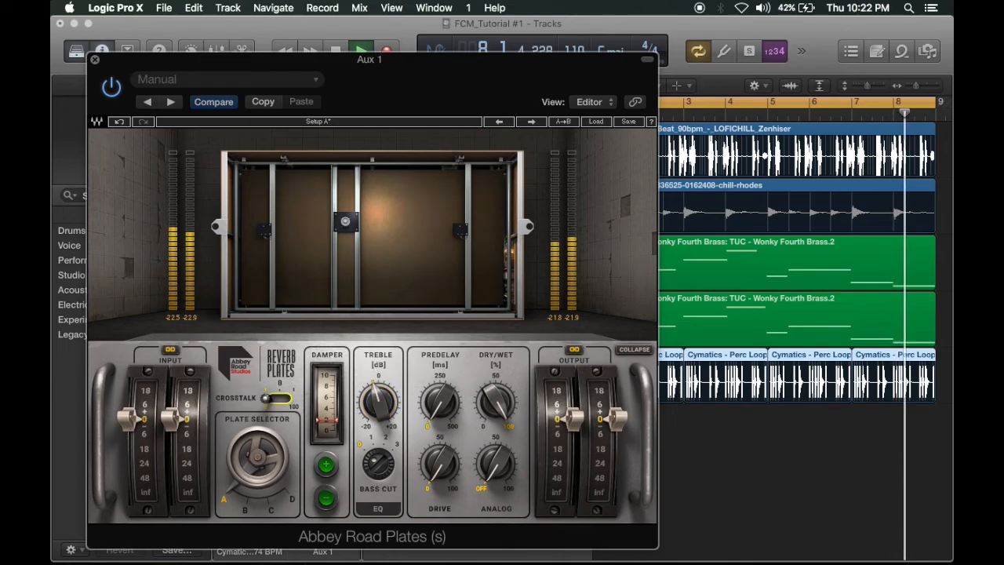
{"action": "left_click", "coordinate": [94, 59]}
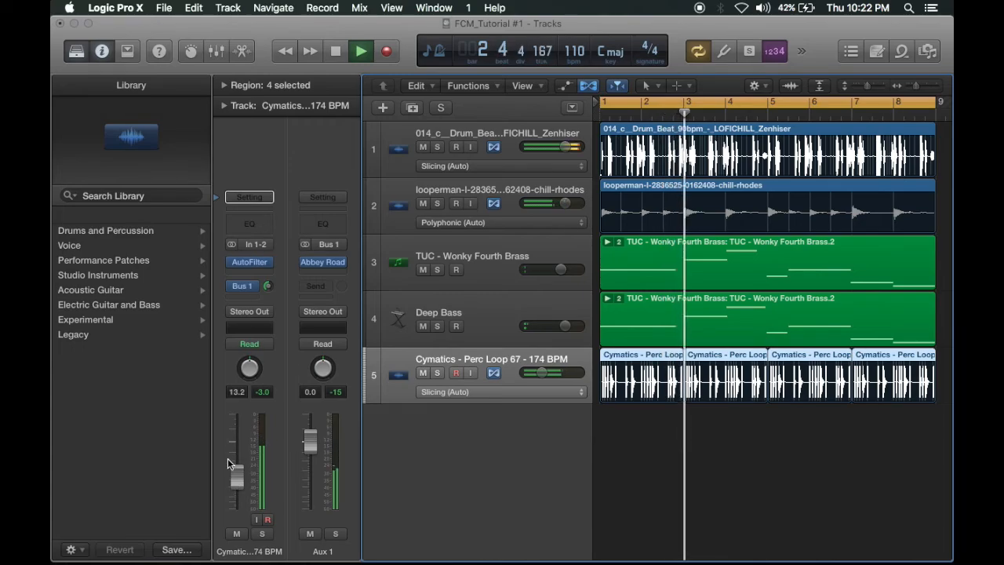
- Add a Bus 1 send on the TUC - Wonky Fourth Brass track
{"action": "left_click", "coordinate": [474, 259]}
{"action": "left_click", "coordinate": [247, 293]}
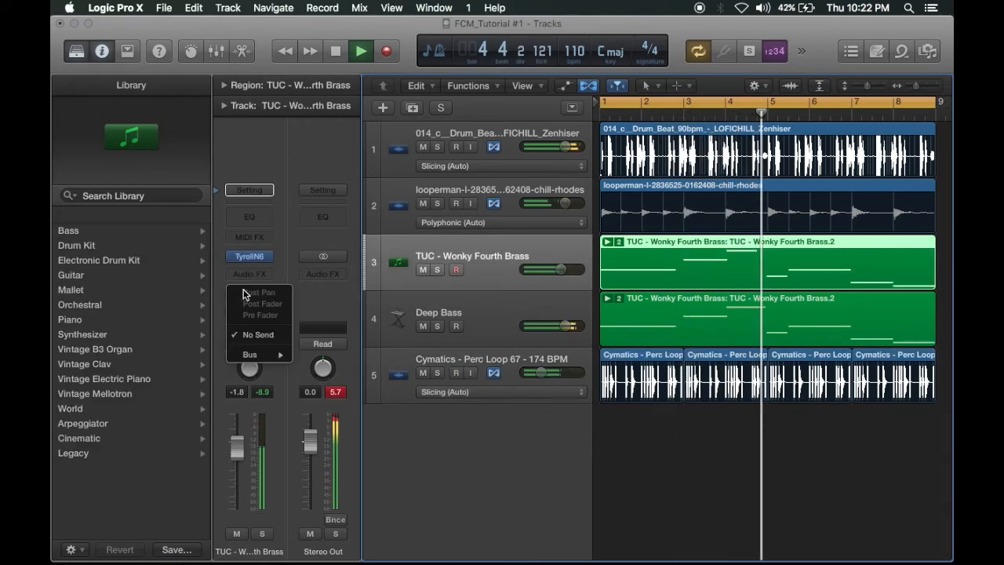
{"action": "mouse_move", "coordinate": [263, 354]}
{"action": "left_click", "coordinate": [327, 354]}
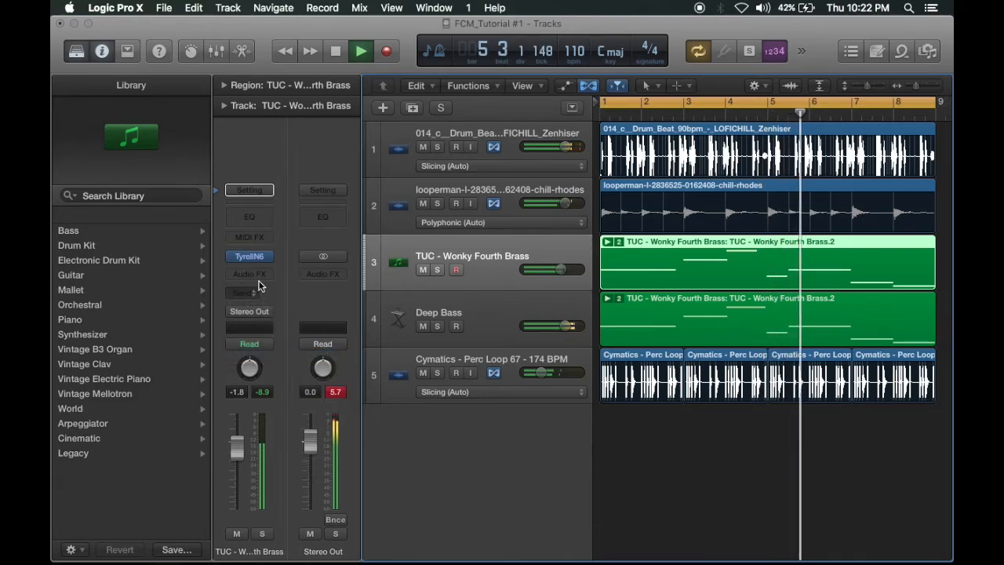
- Raise the brass track's Bus 1 send level to about -13.0 dB, listen through the arrangement and stop playback
{"action": "left_click_drag", "start_coordinate": [267, 294], "coordinate": [268, 259]}
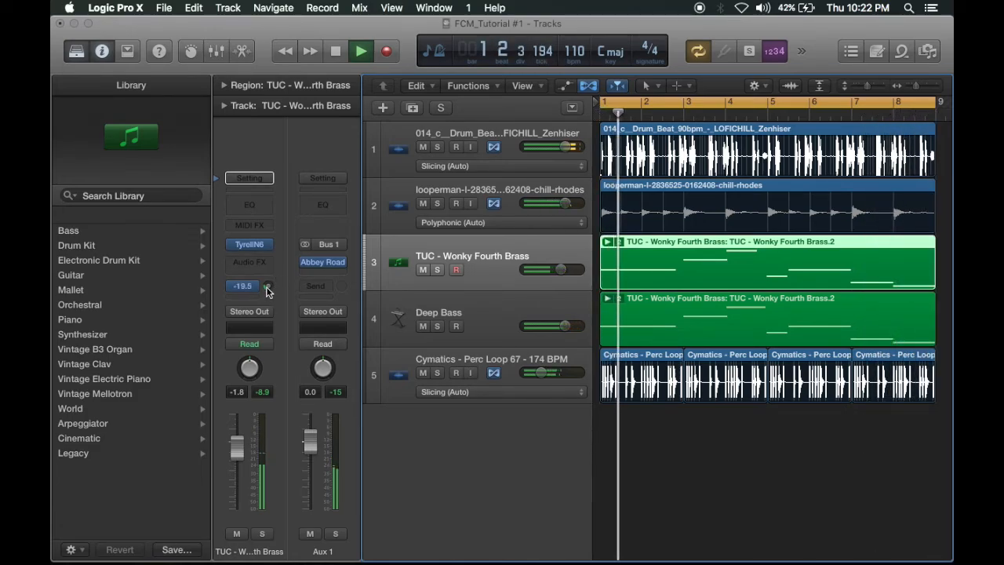
{"action": "left_click_drag", "start_coordinate": [267, 290], "coordinate": [268, 269]}
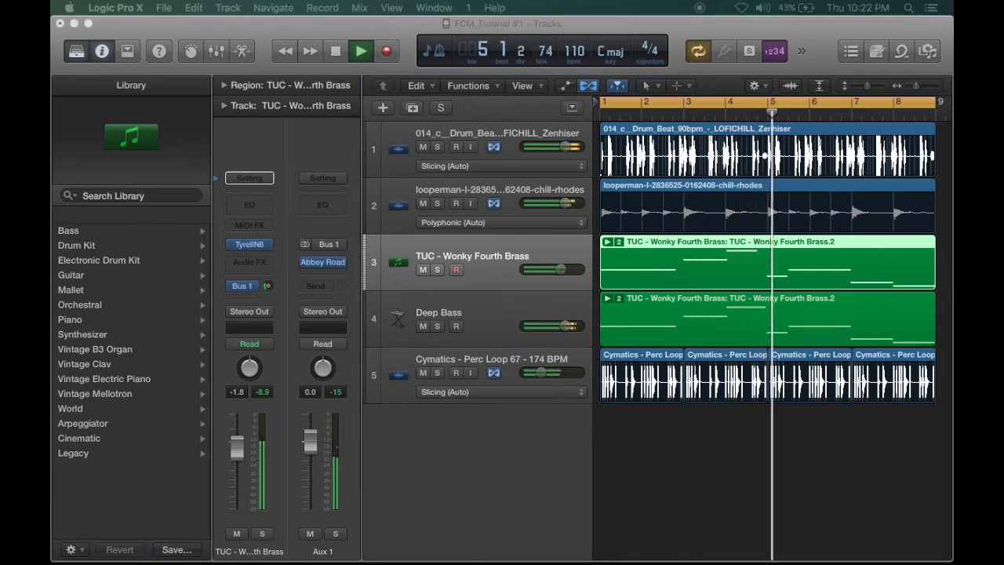
{"action": "scroll", "coordinate": [768, 435], "scroll_direction": "right", "scroll_amount": 2}
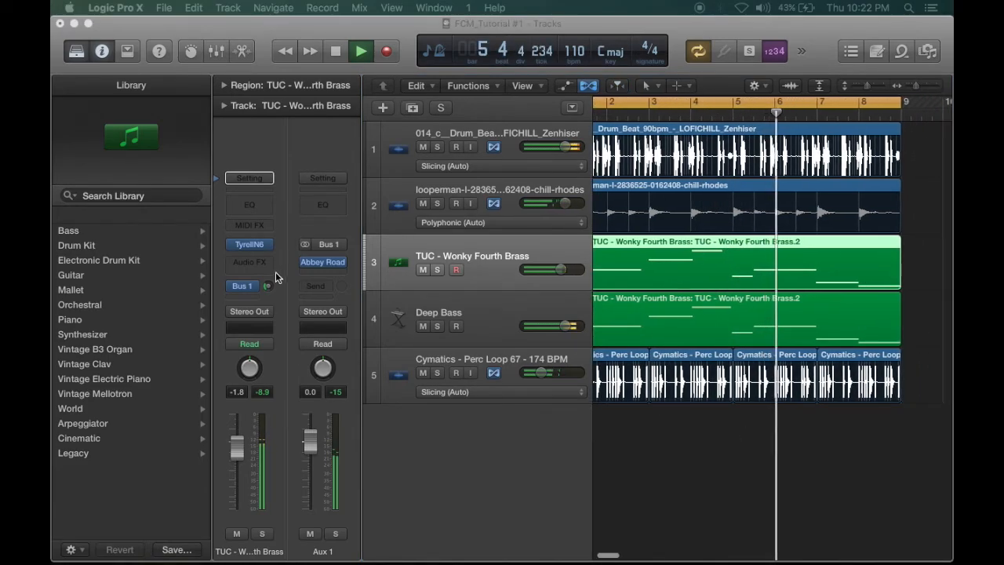
{"action": "left_click_drag", "start_coordinate": [270, 285], "coordinate": [269, 287]}
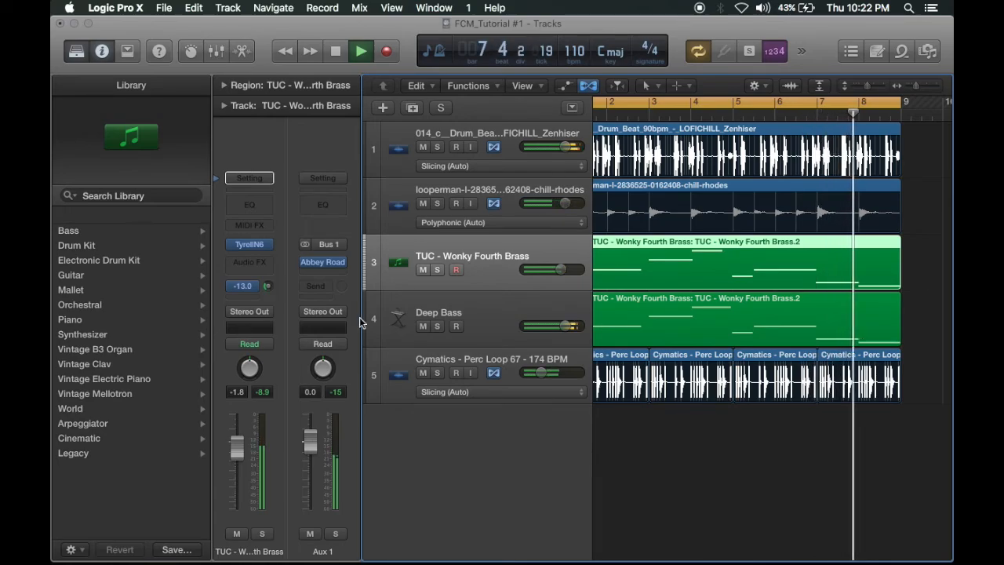
{"action": "scroll", "coordinate": [502, 379], "scroll_direction": "right", "scroll_amount": 1}
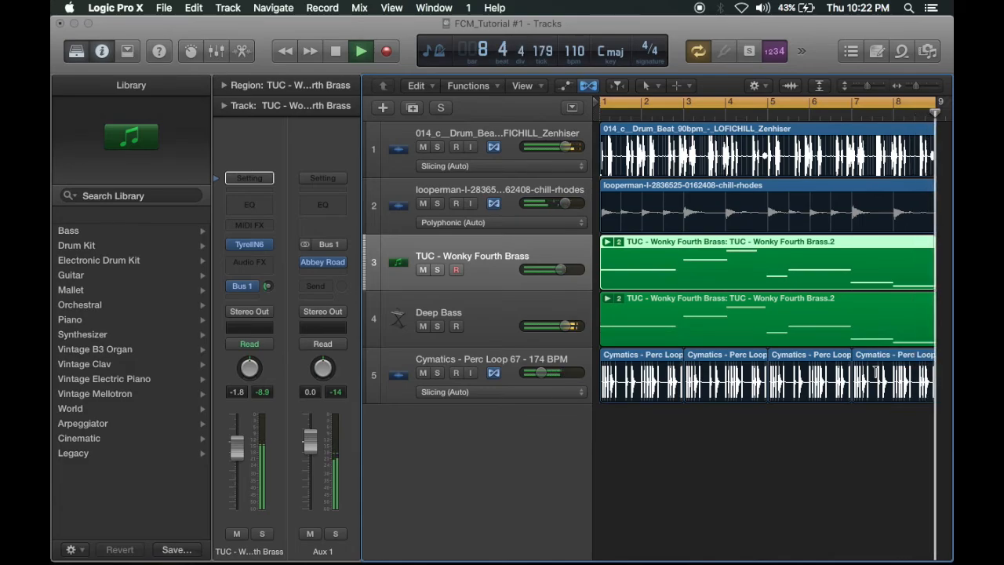
{"action": "key", "text": "space"}
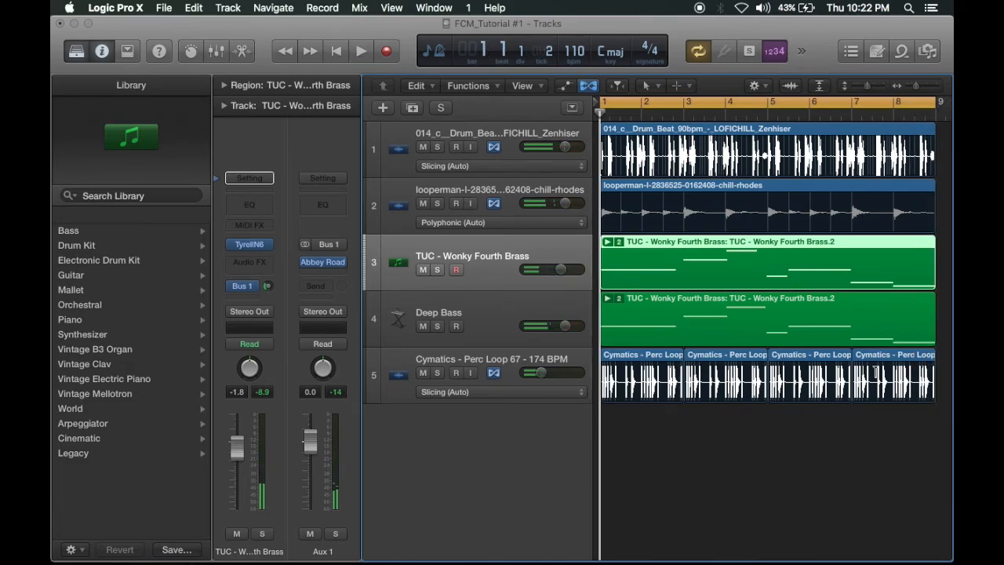